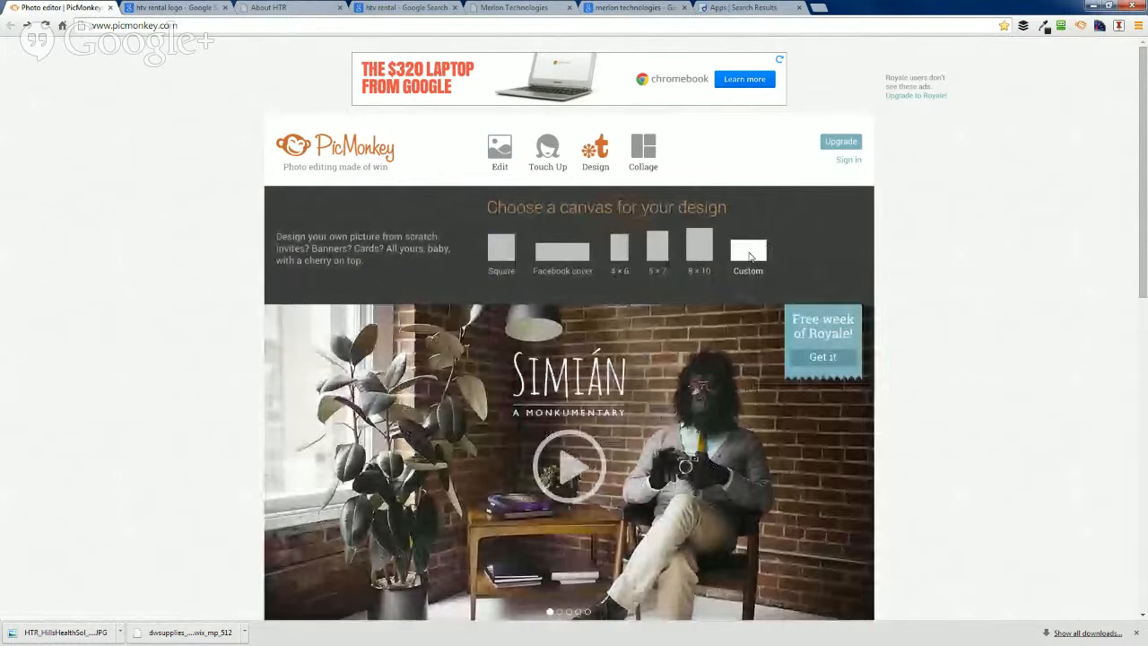
Switch to the Support Center search results and open the article on the correct image background sizes
click(745, 8)
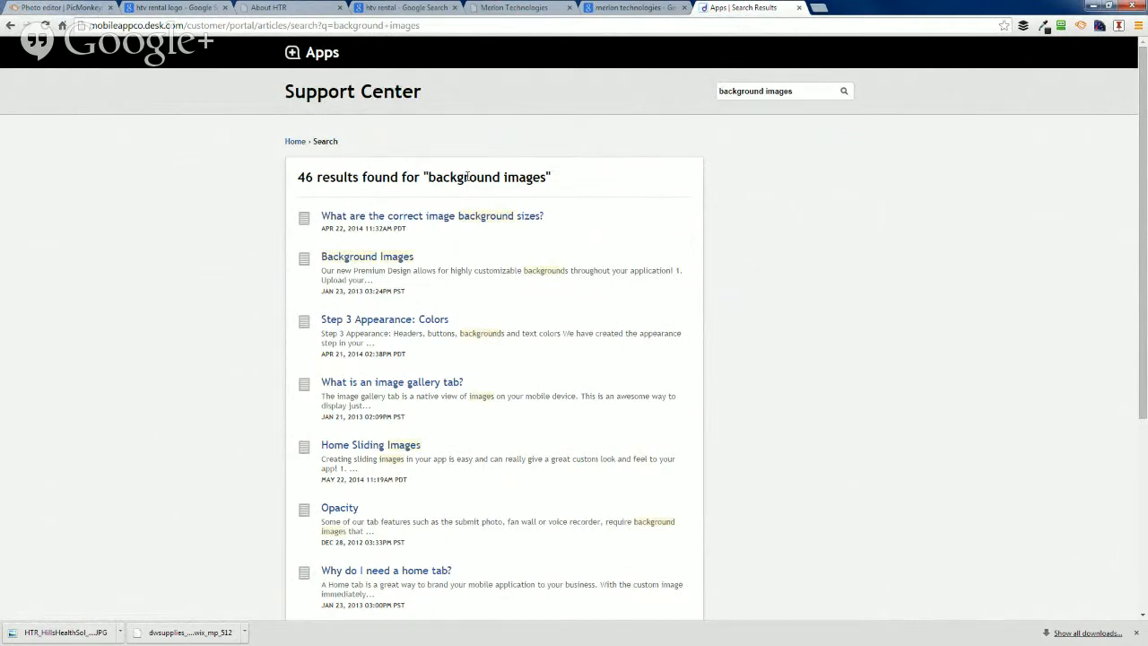
click(429, 219)
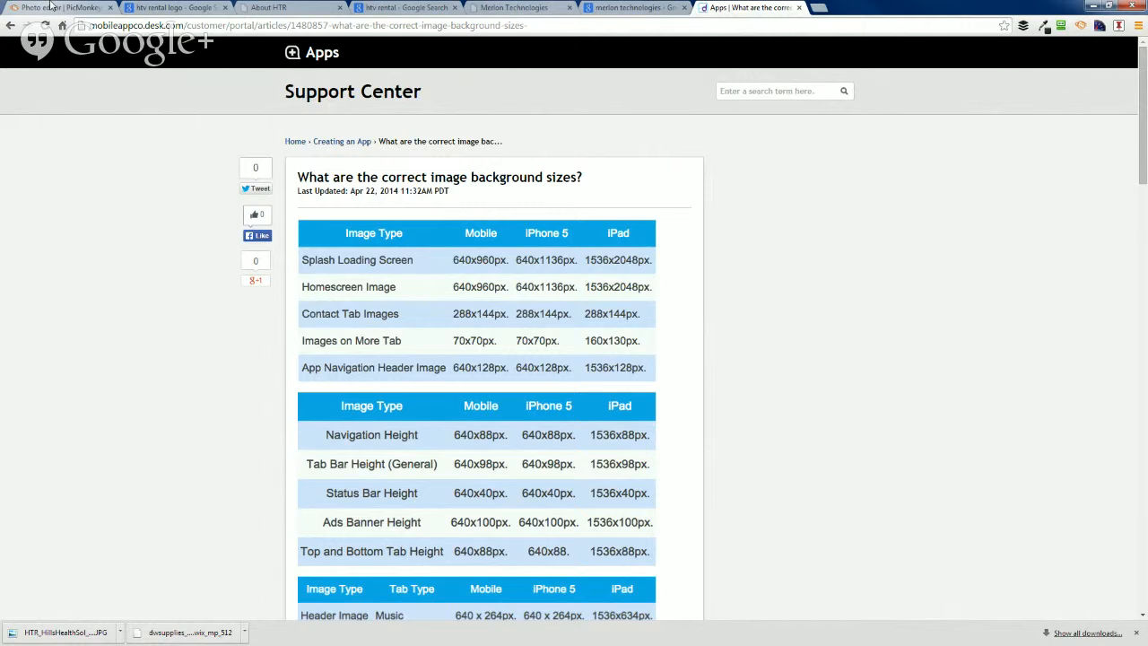
Switch to PicMonkey and create a custom design canvas of 640 × 1136 pixels
click(51, 6)
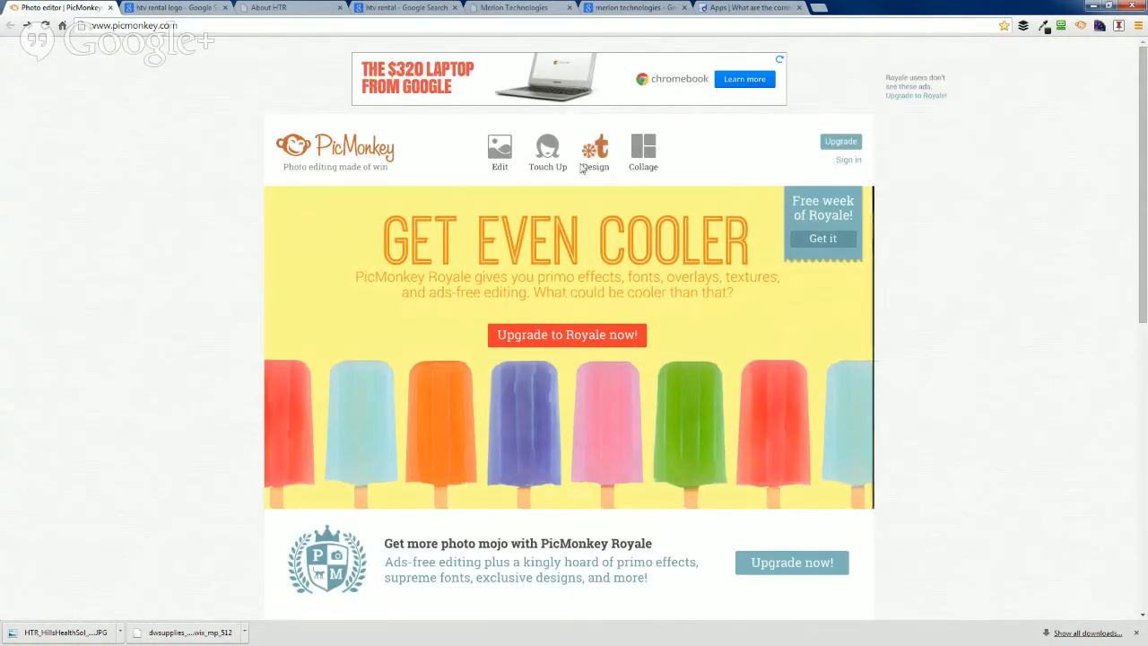
click(584, 166)
drag(523, 239, 448, 231)
text(640)
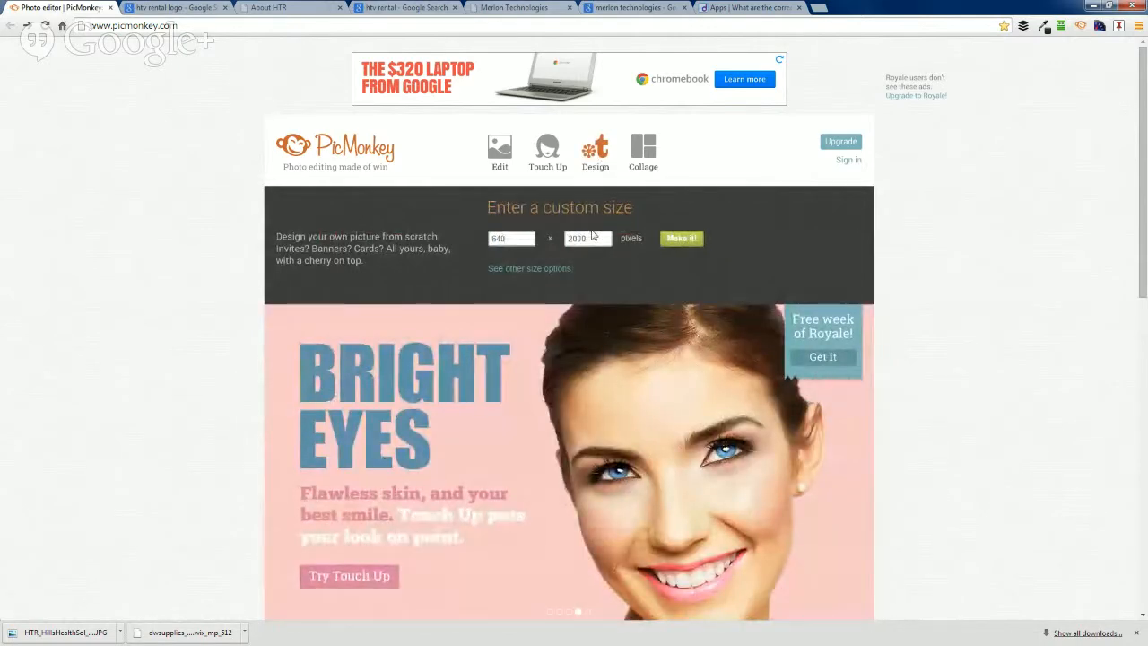
double_click(592, 235)
text(1136)
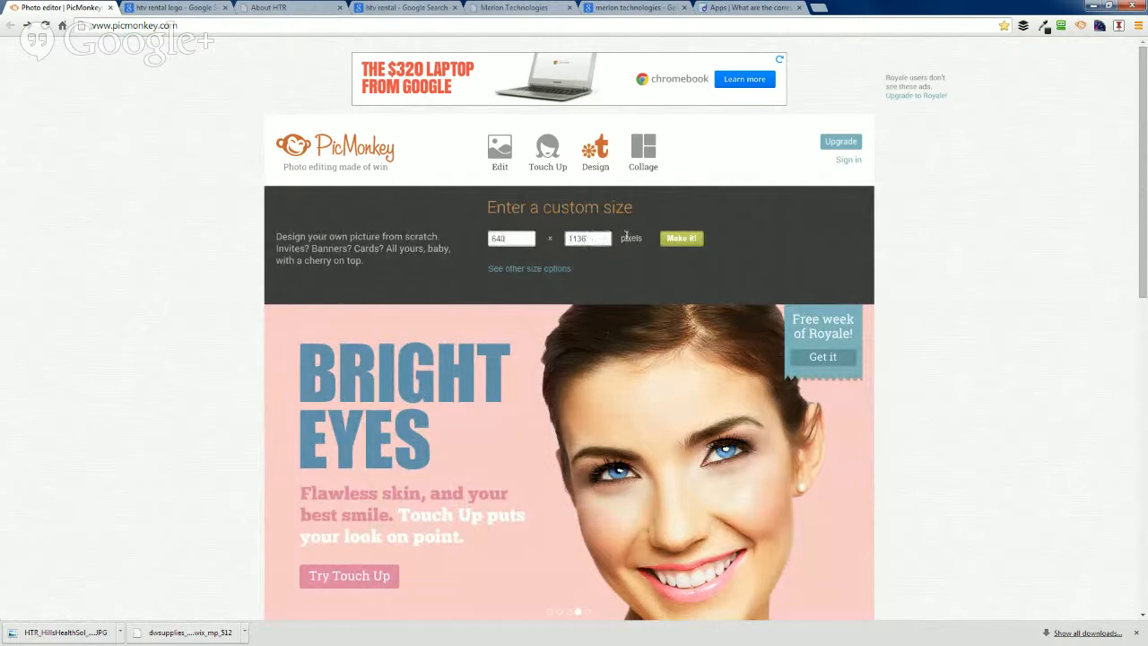
click(672, 238)
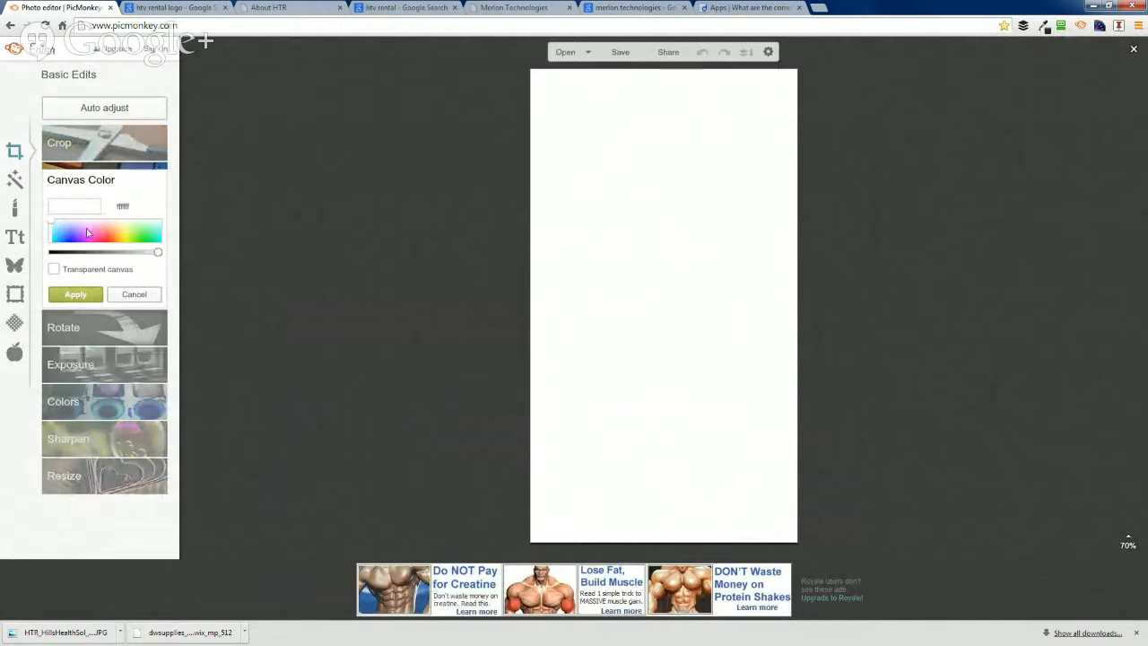
Examine the HTR website's About page and the HTR Hills logo in the "htv rental logo" image results
click(276, 9)
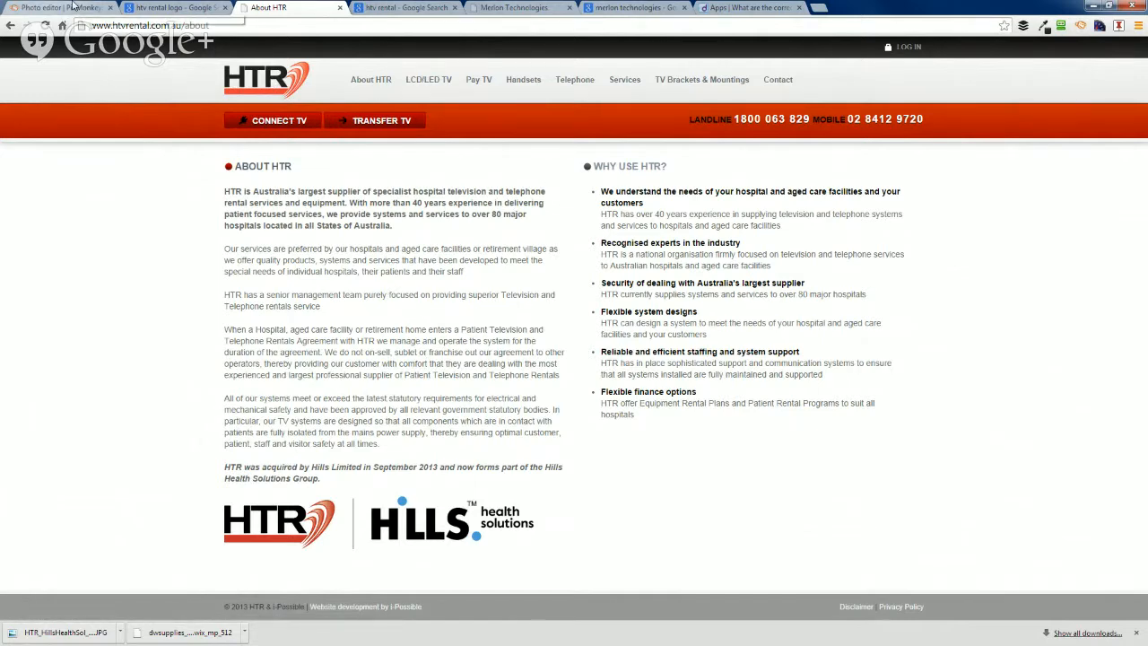
click(144, 6)
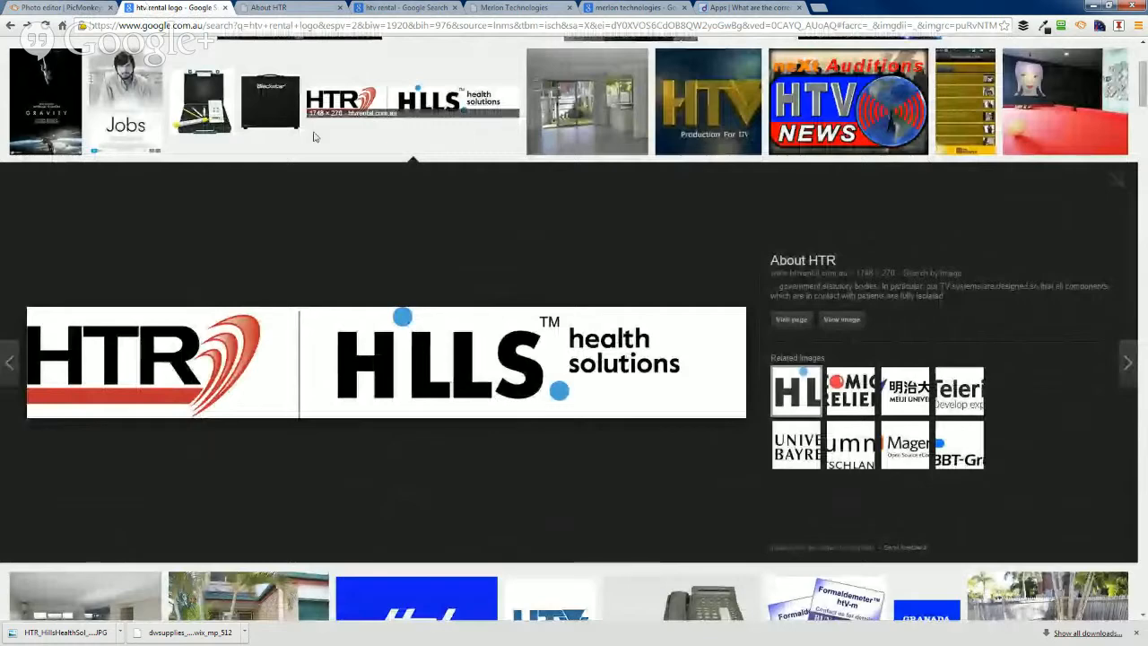
scroll(313, 137, up, 2)
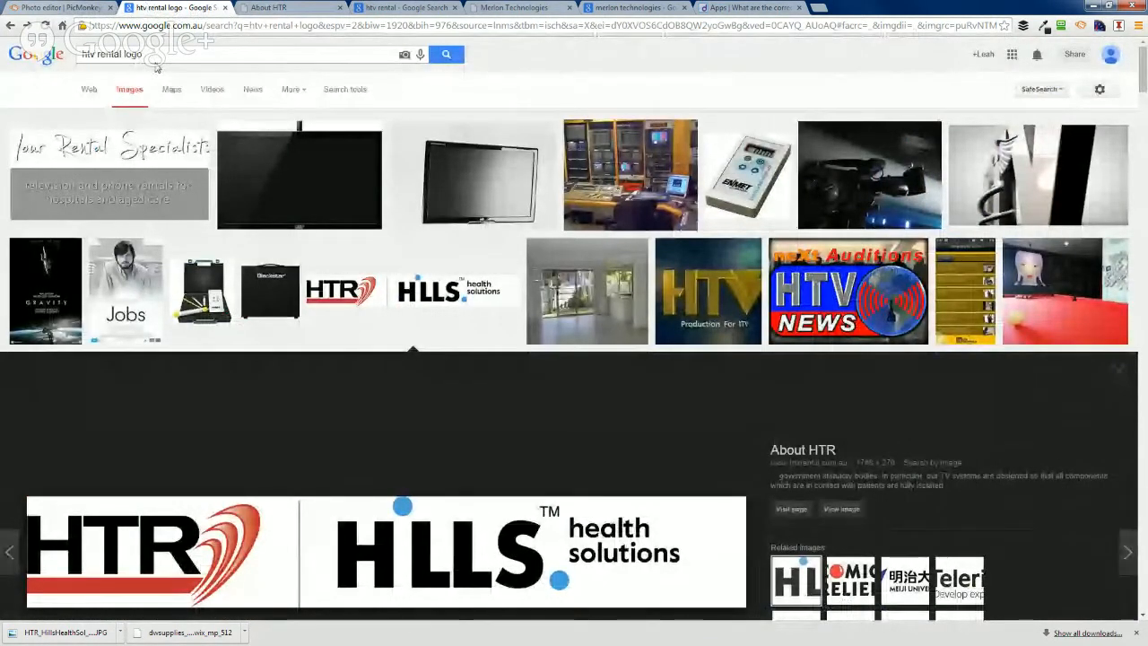
scroll(364, 333, down, 1)
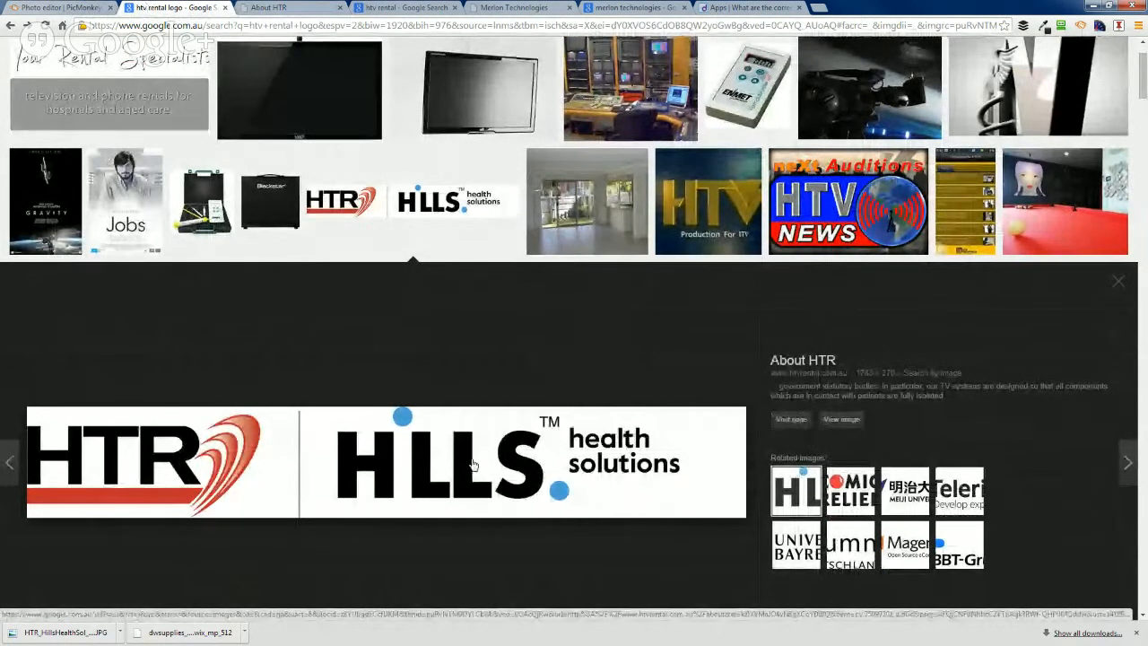
Switch back to PicMonkey and add the HTR_HillsHealthSol_LockUp_RGB logo from Downloads to the canvas as an own overlay
click(65, 7)
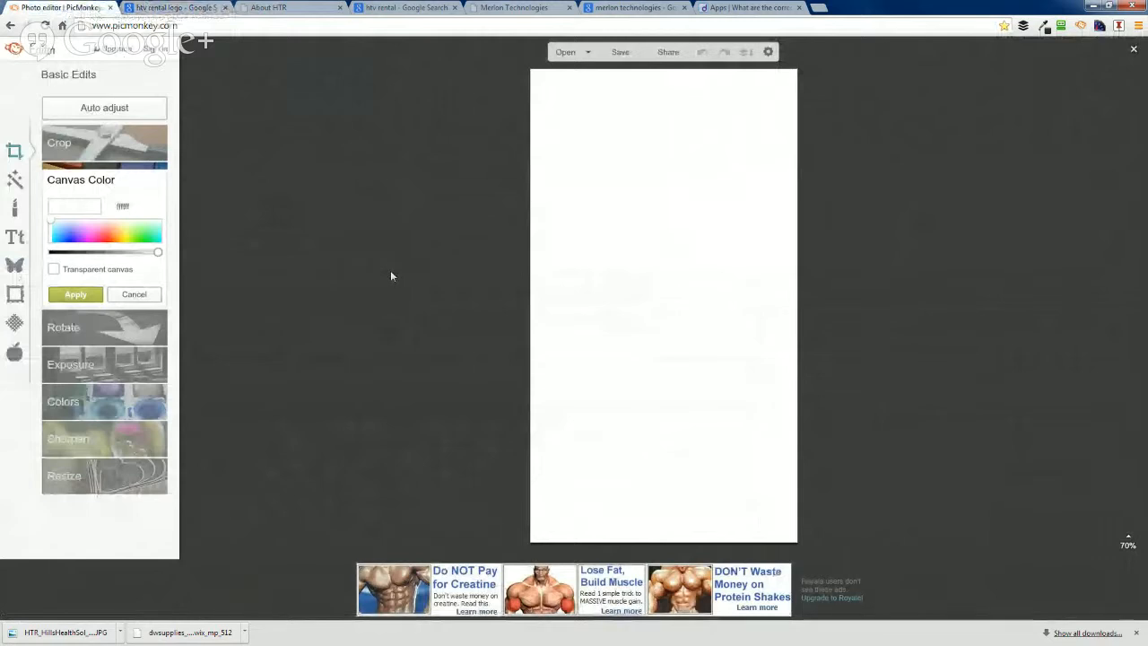
click(15, 265)
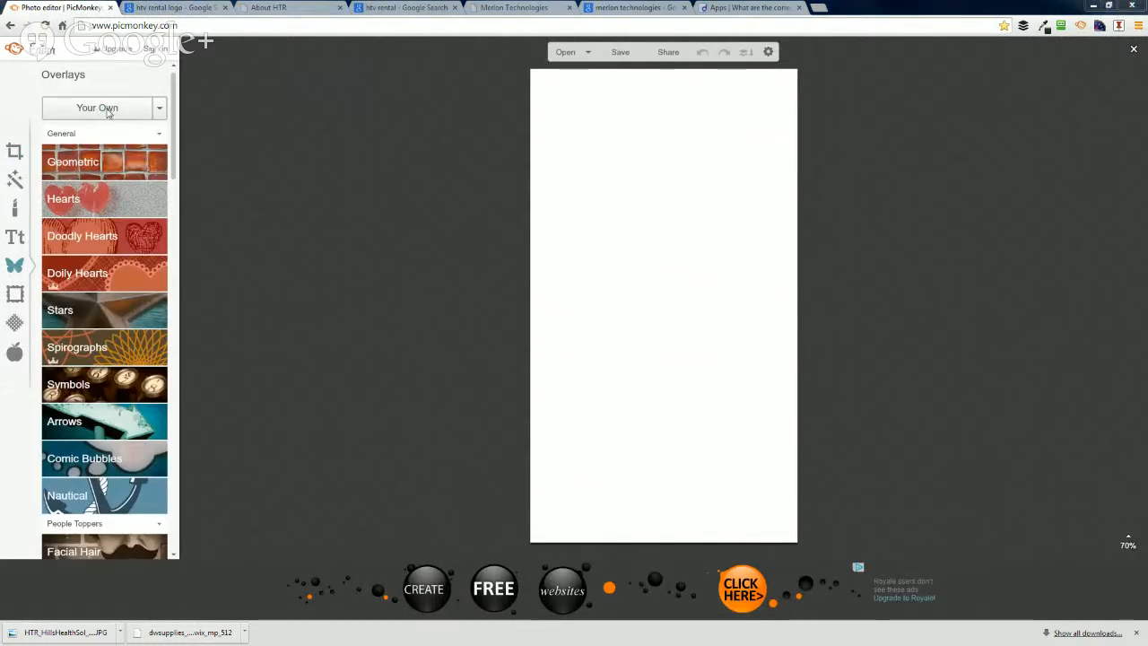
click(107, 109)
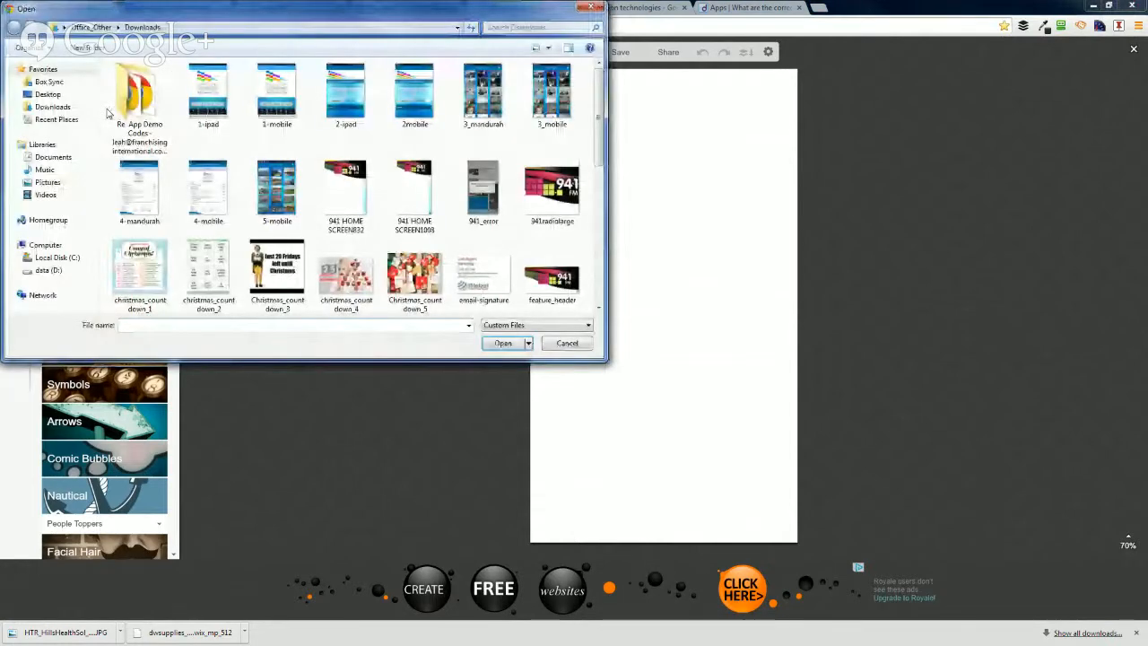
drag(601, 118, 578, 127)
scroll(352, 262, down, 2)
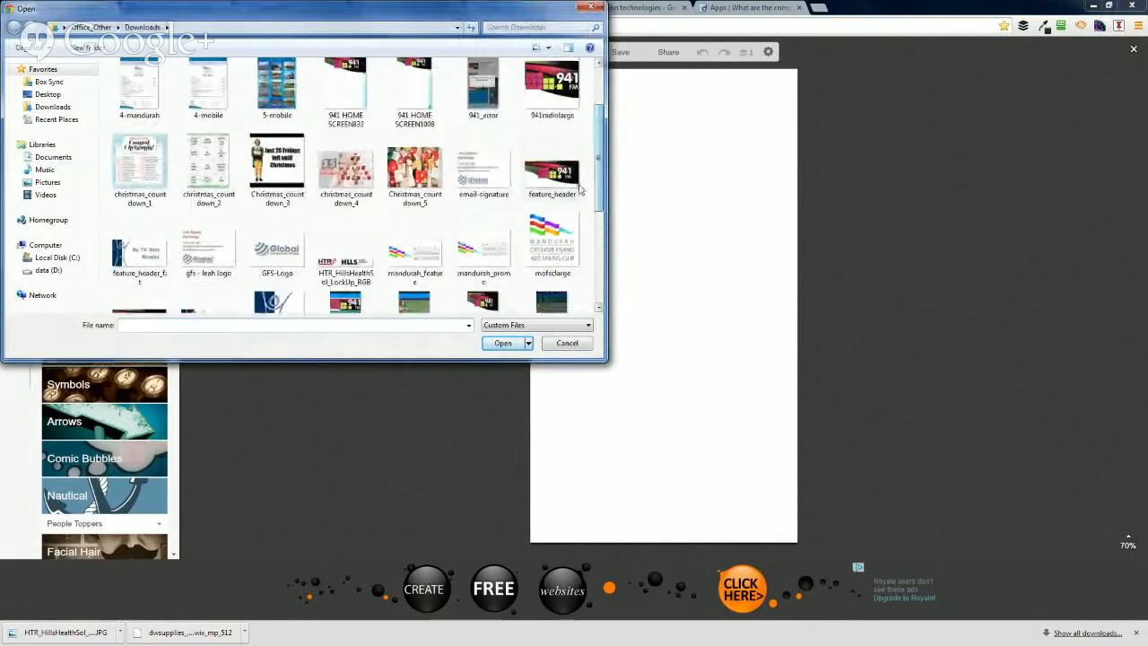
double_click(351, 262)
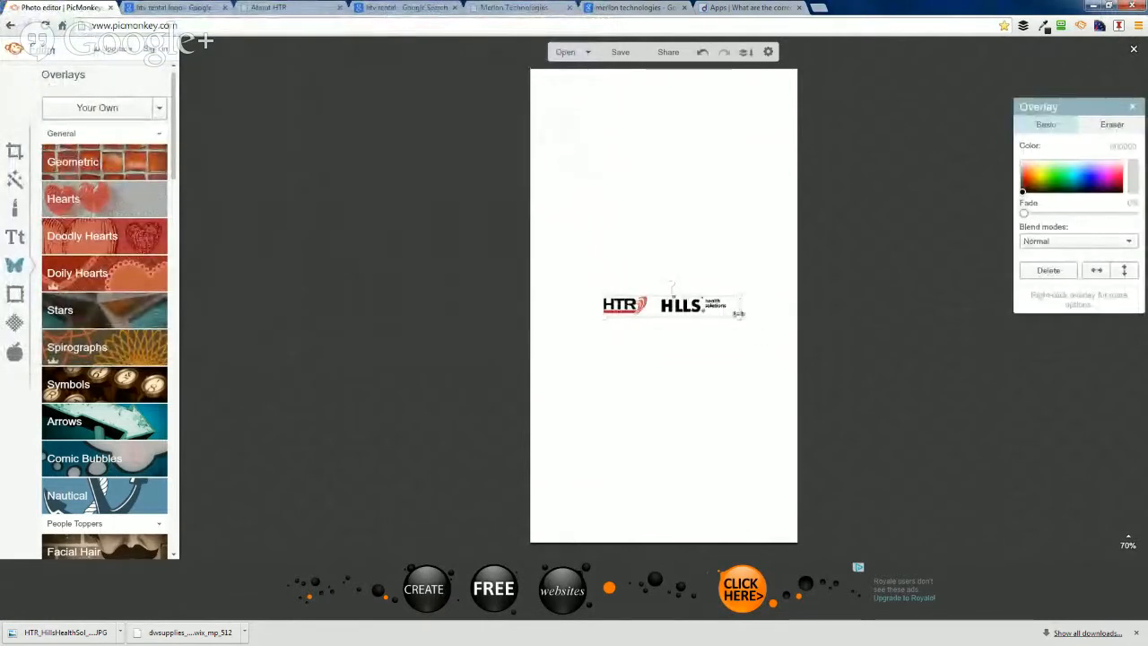
click(852, 328)
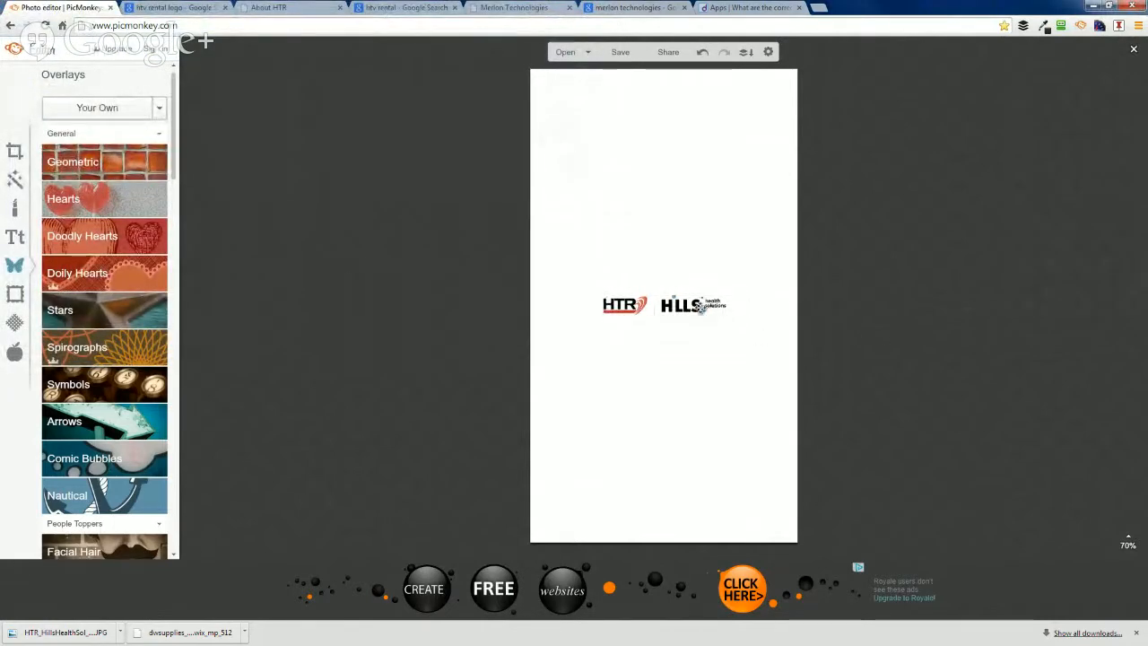
Move the logo overlay to the top of the canvas and enlarge it until the Hills part lies off the canvas
drag(702, 308, 745, 124)
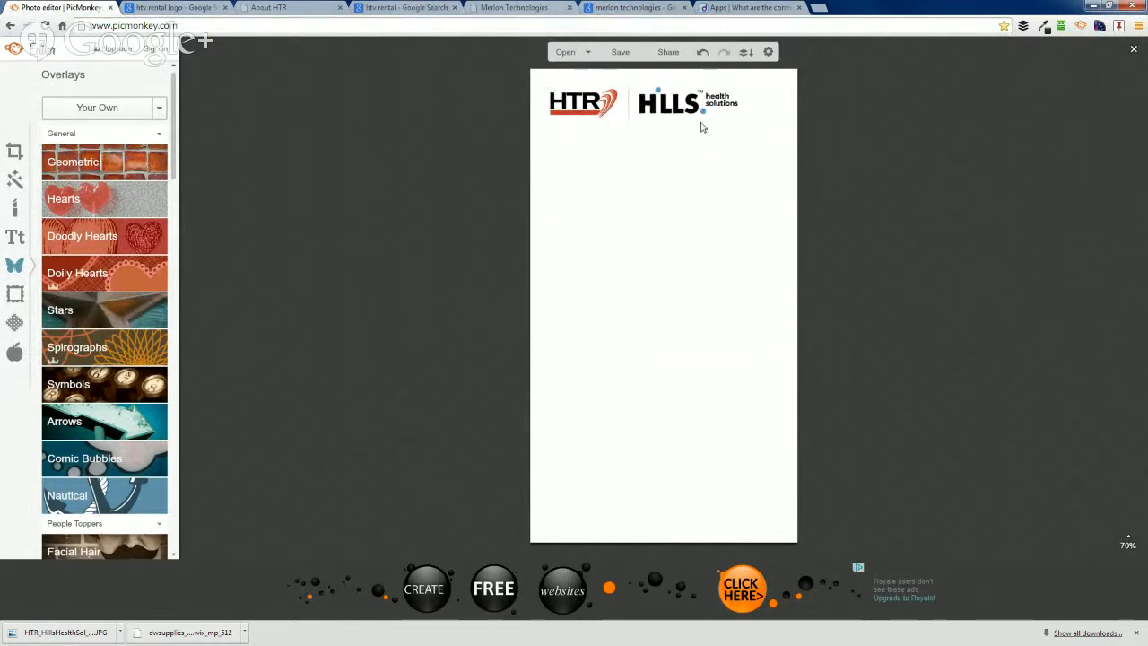
click(646, 102)
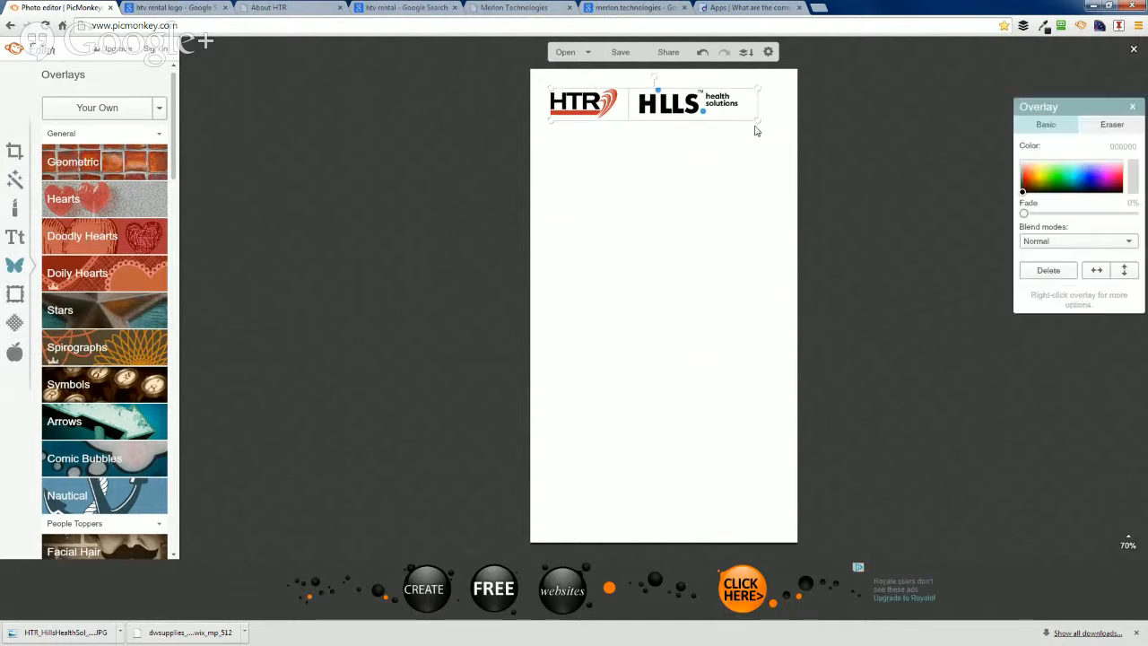
drag(956, 207, 956, 207)
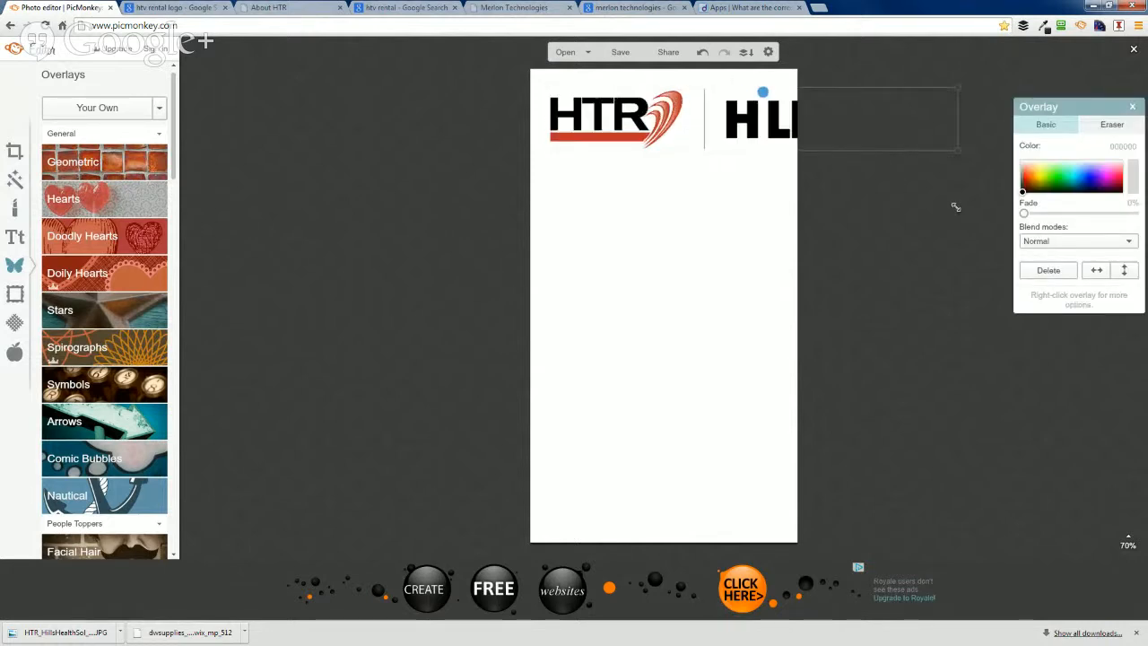
click(956, 207)
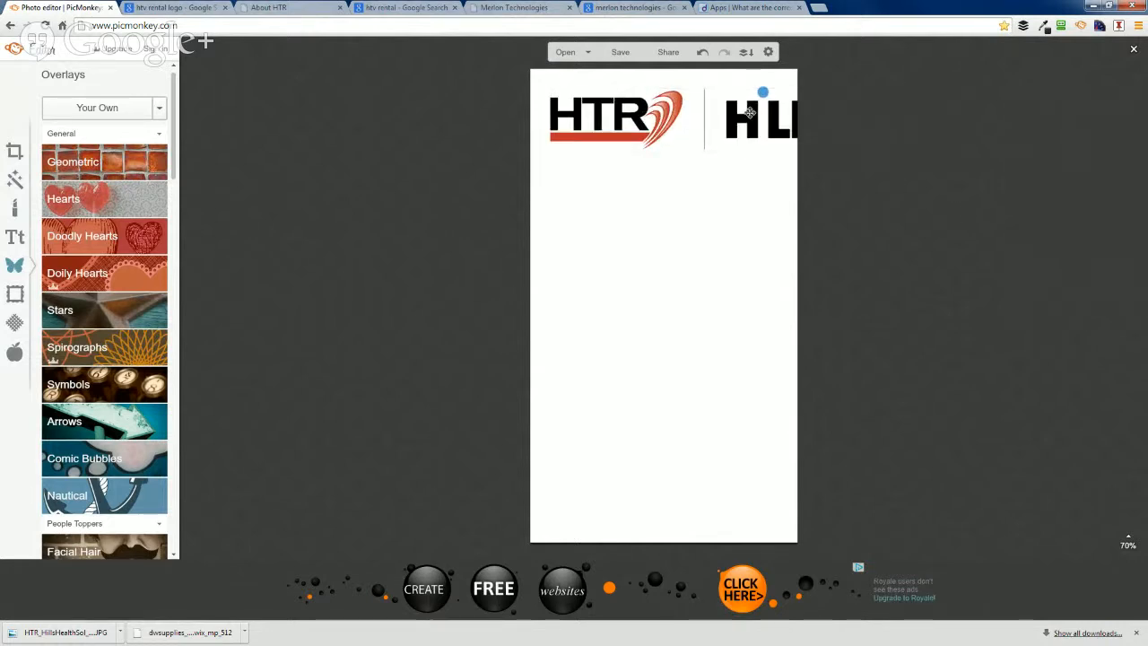
drag(631, 106, 677, 118)
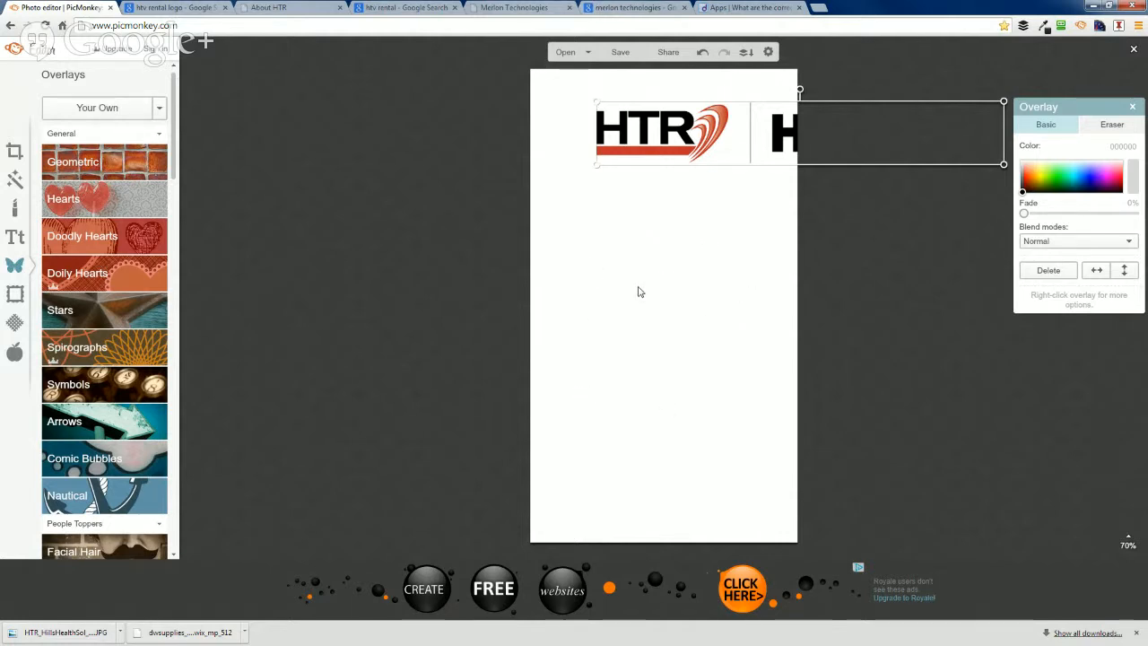
mouse_move(692, 166)
mouse_down()
mouse_move(690, 182)
mouse_move(687, 152)
mouse_move(673, 156)
mouse_up()
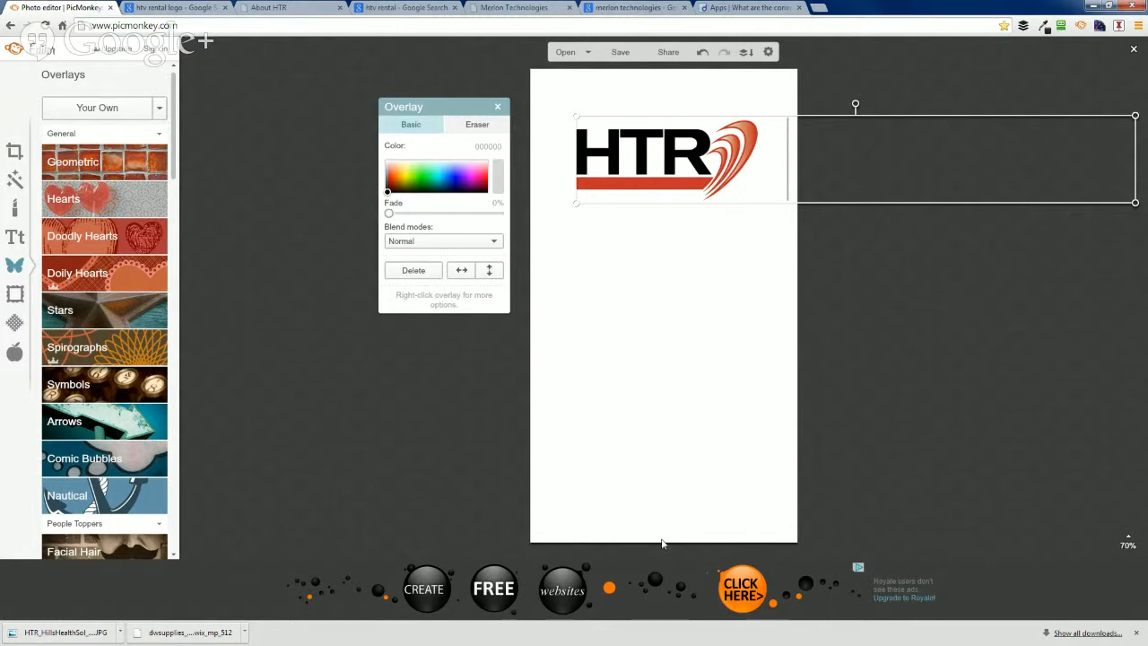
Erase the vertical divider beside the HTR logo with the overlay eraser at size 58 and hardness 100
click(467, 127)
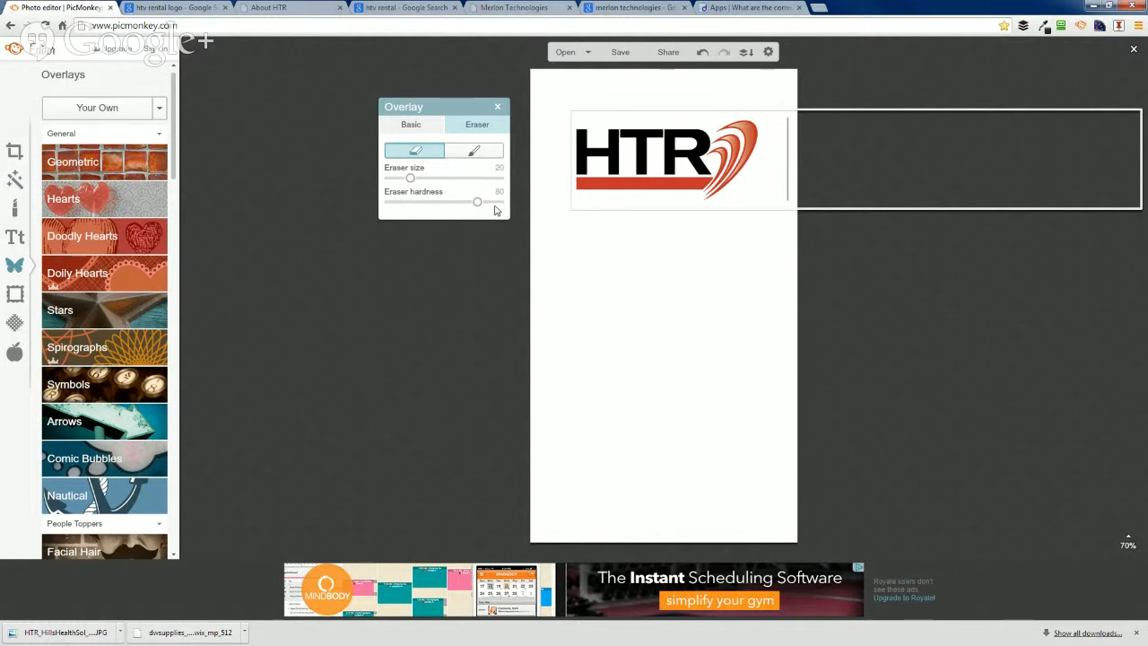
click(500, 203)
drag(410, 178, 452, 178)
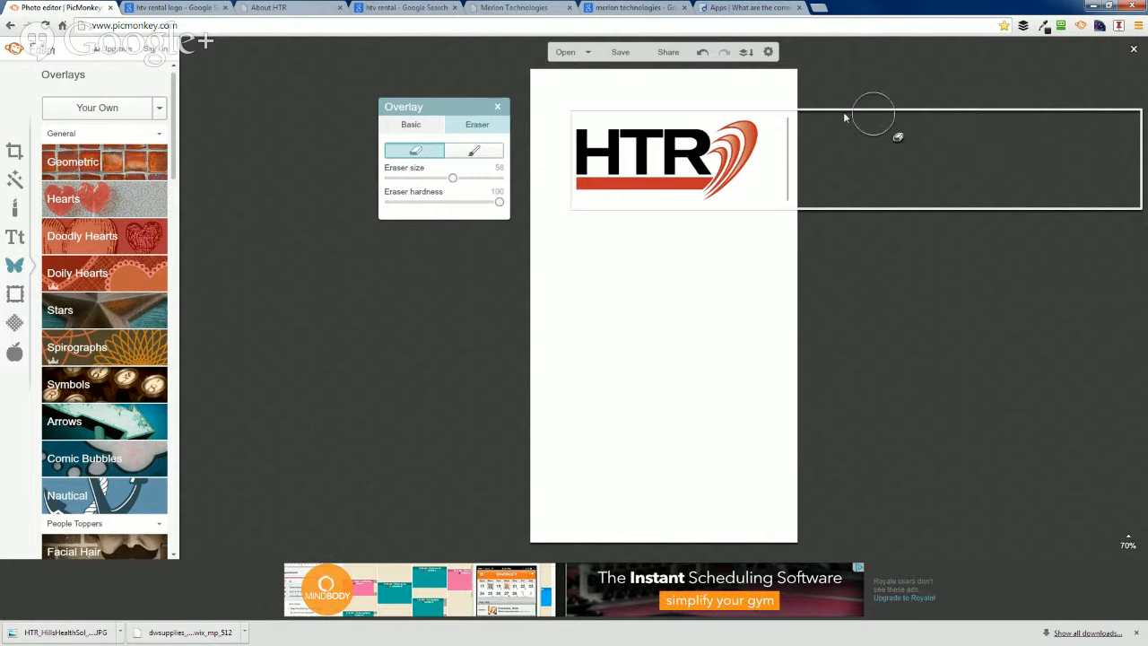
drag(825, 144, 816, 233)
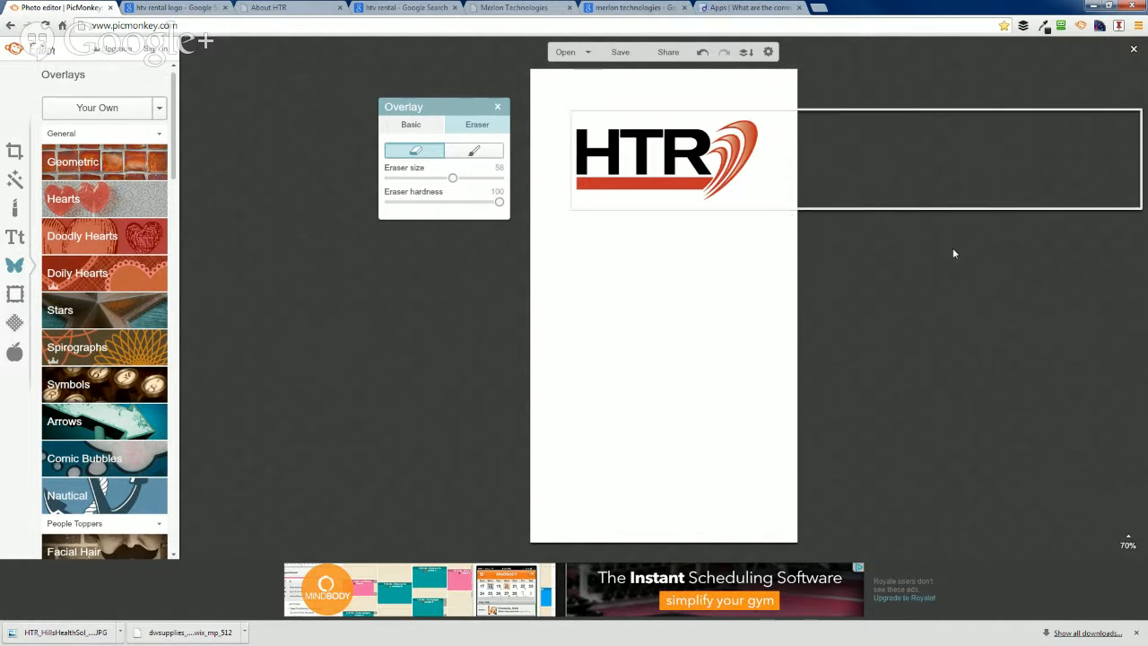
click(954, 251)
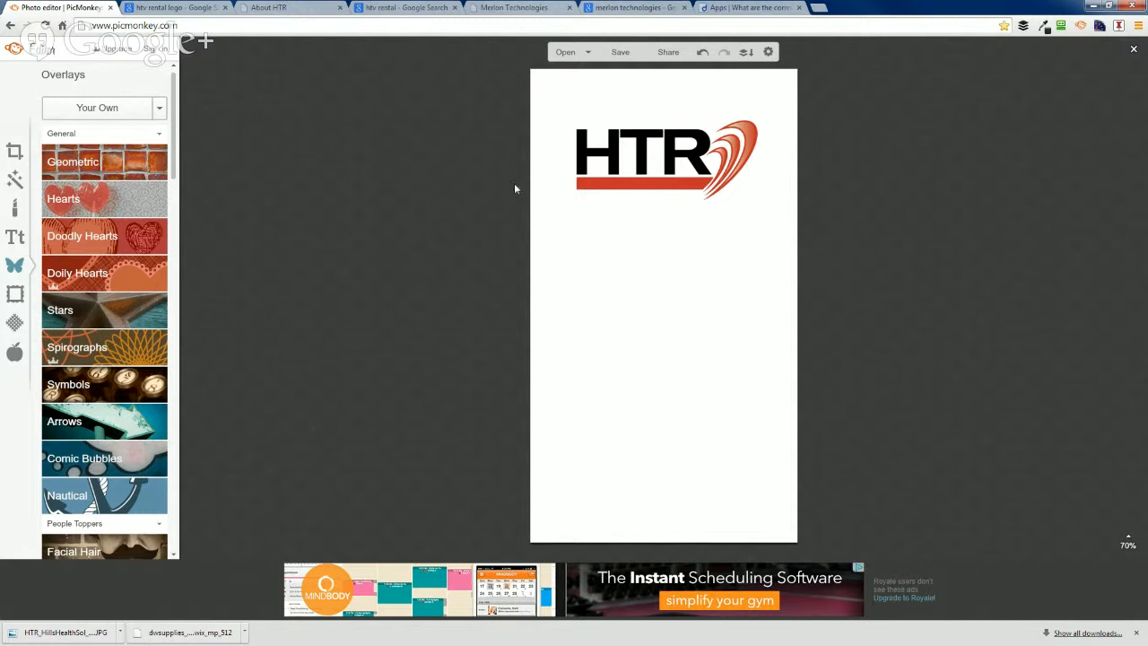
Save the photo of the hand-held Formaldemeter from the "htv rental" image results to Downloads, and return to PicMonkey
click(399, 9)
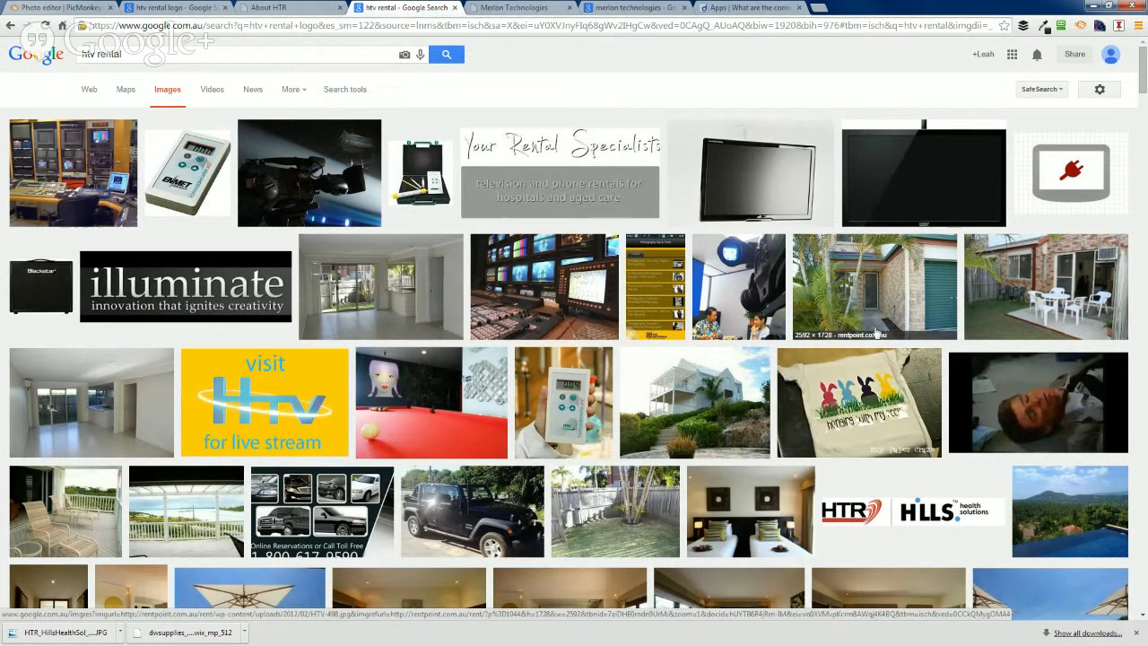
scroll(878, 333, down, 1)
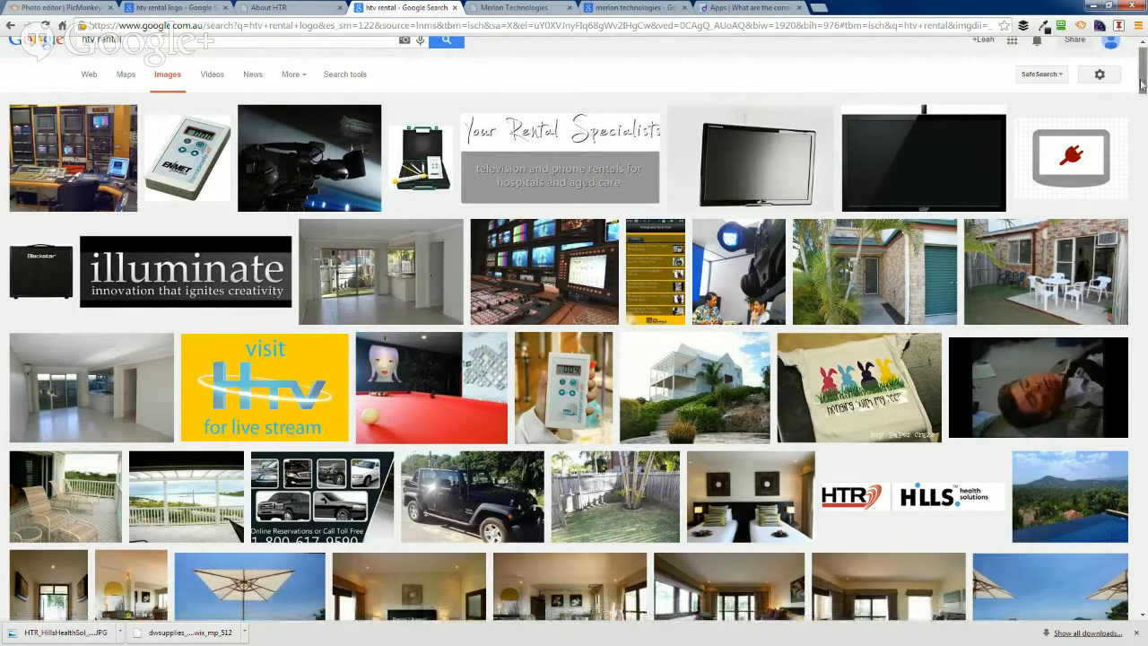
drag(1141, 83, 1138, 100)
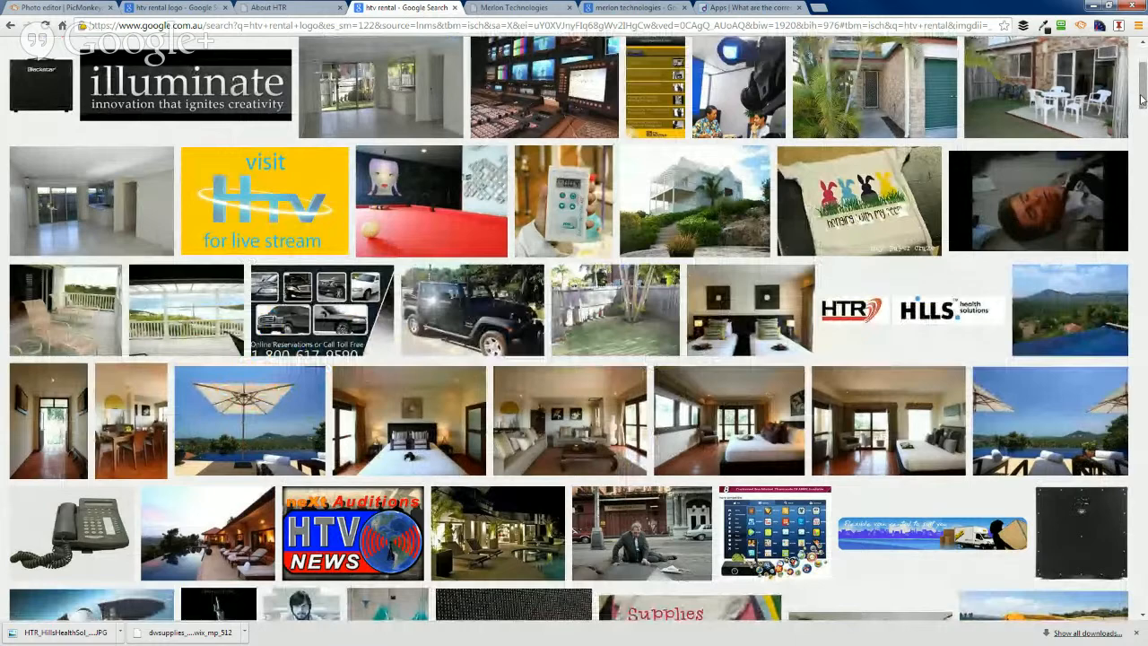
drag(1142, 99, 571, 382)
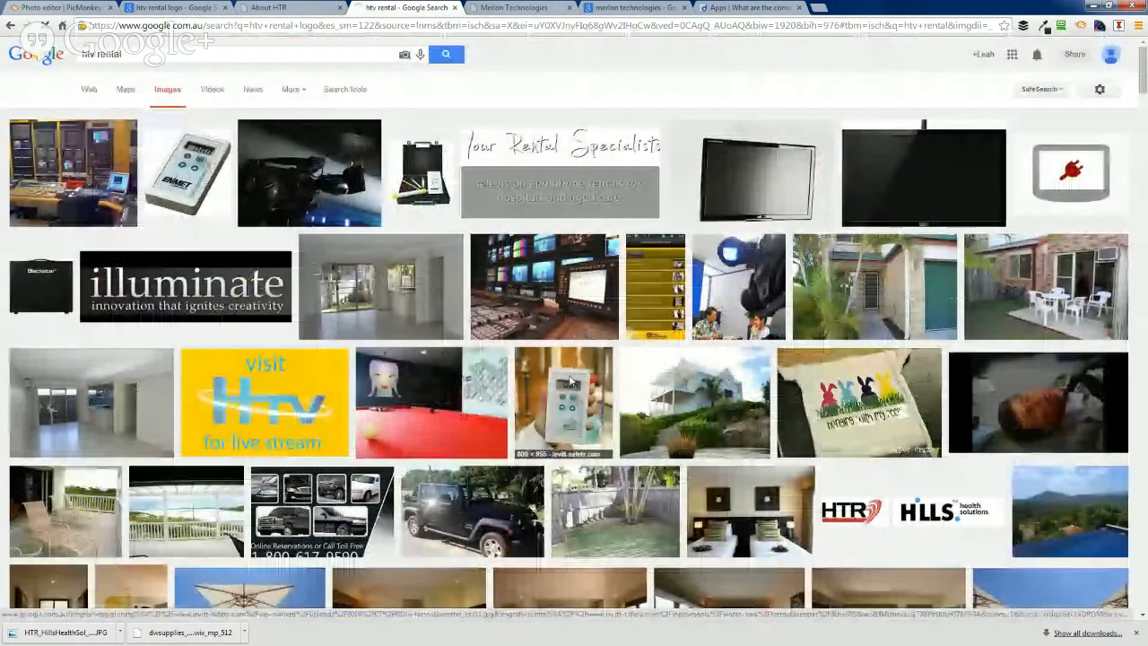
click(571, 381)
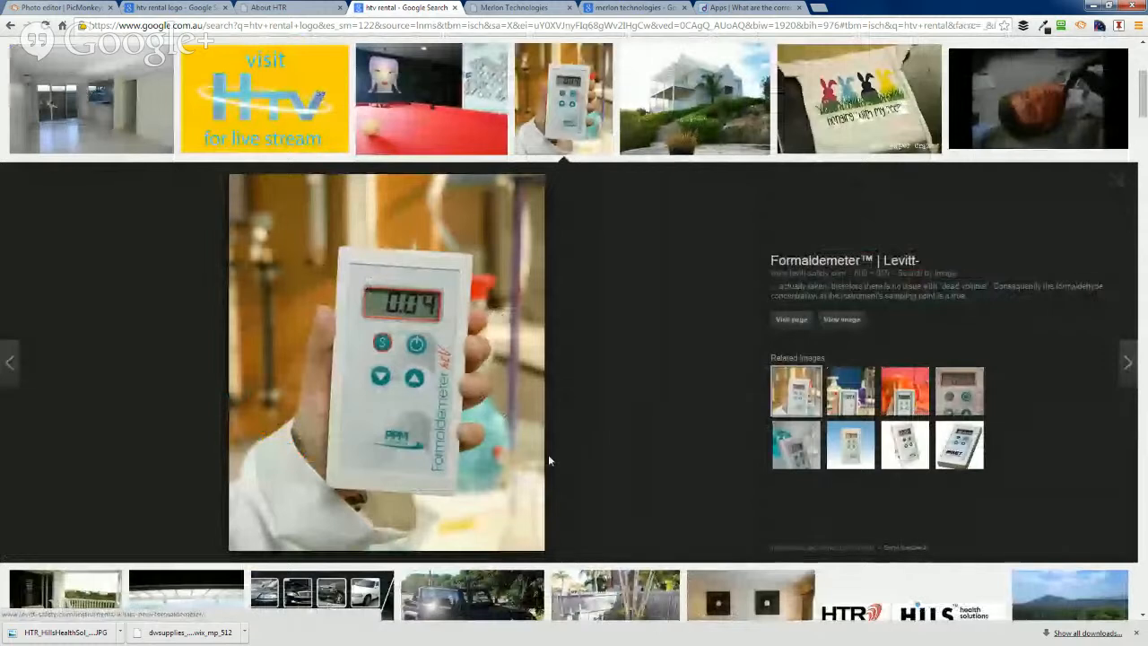
right_click(409, 350)
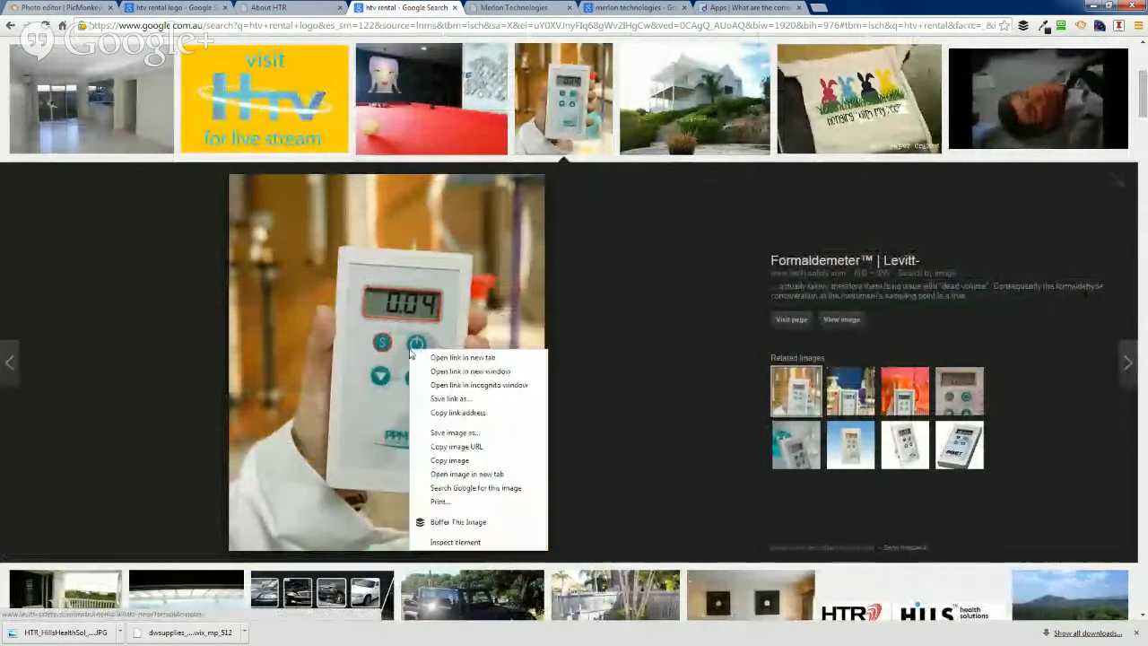
click(468, 436)
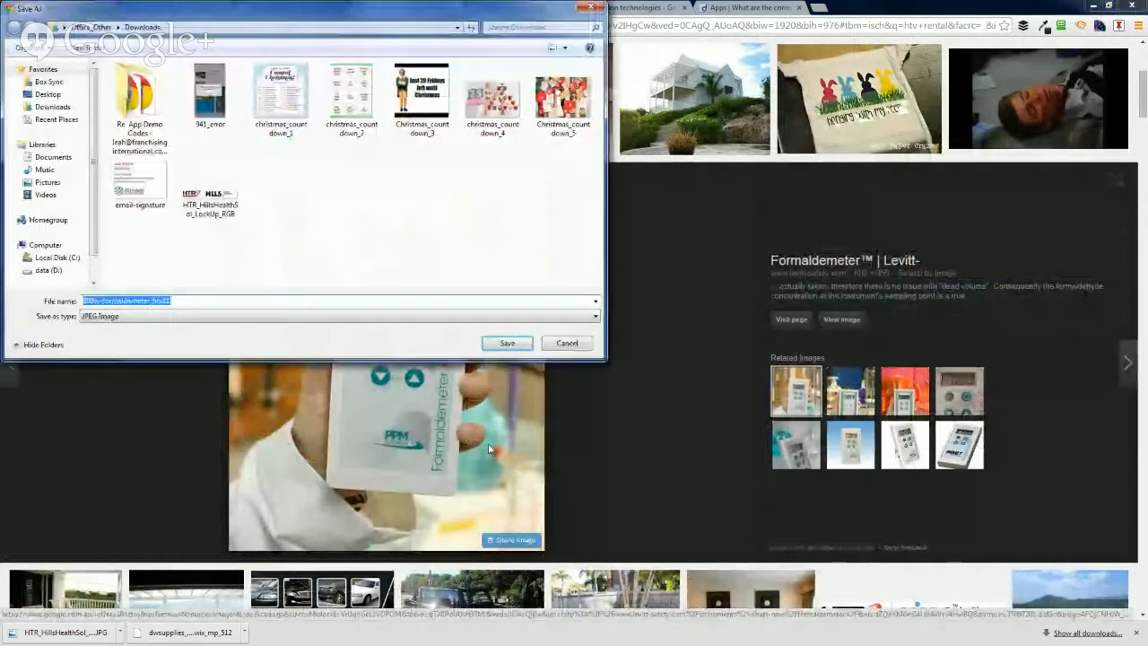
click(509, 350)
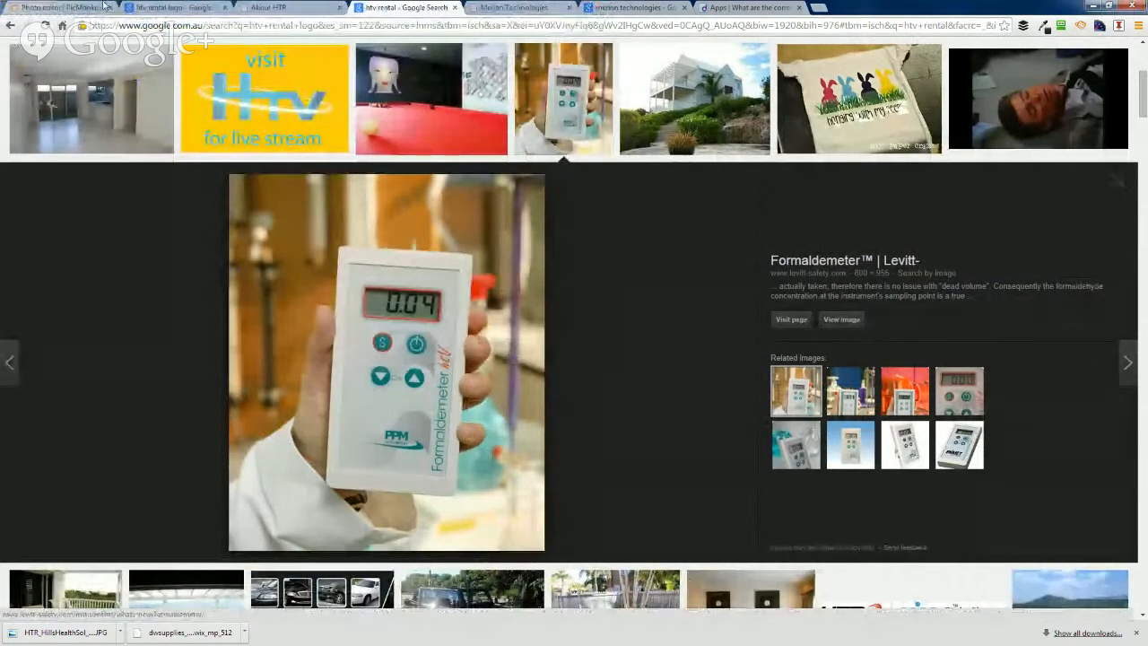
click(35, 8)
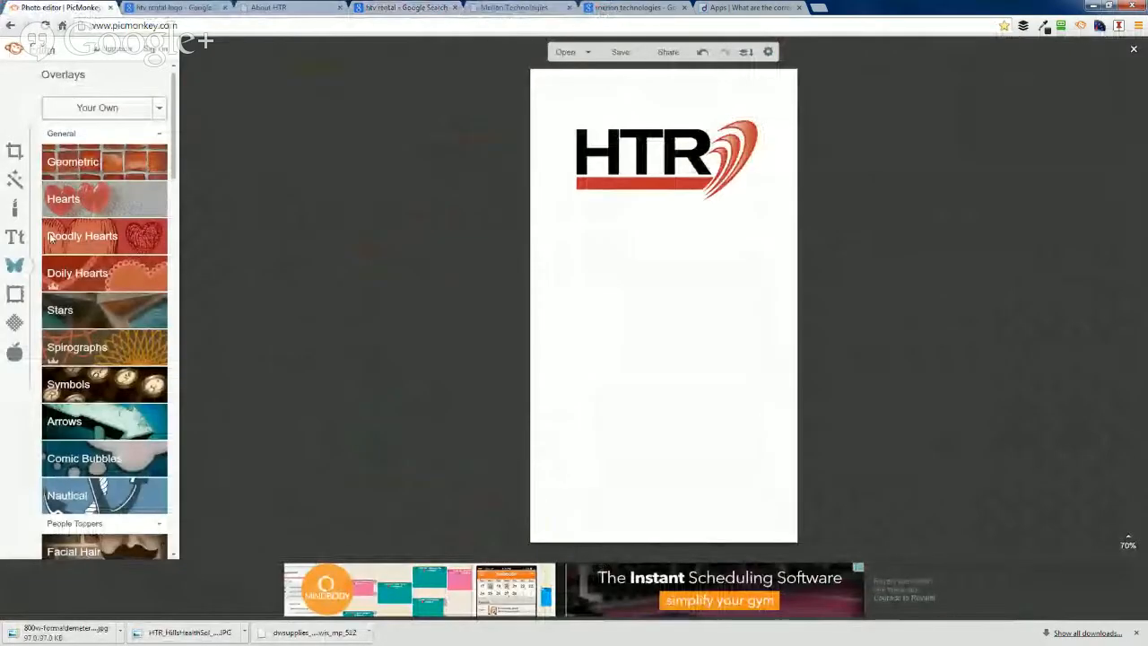
click(96, 108)
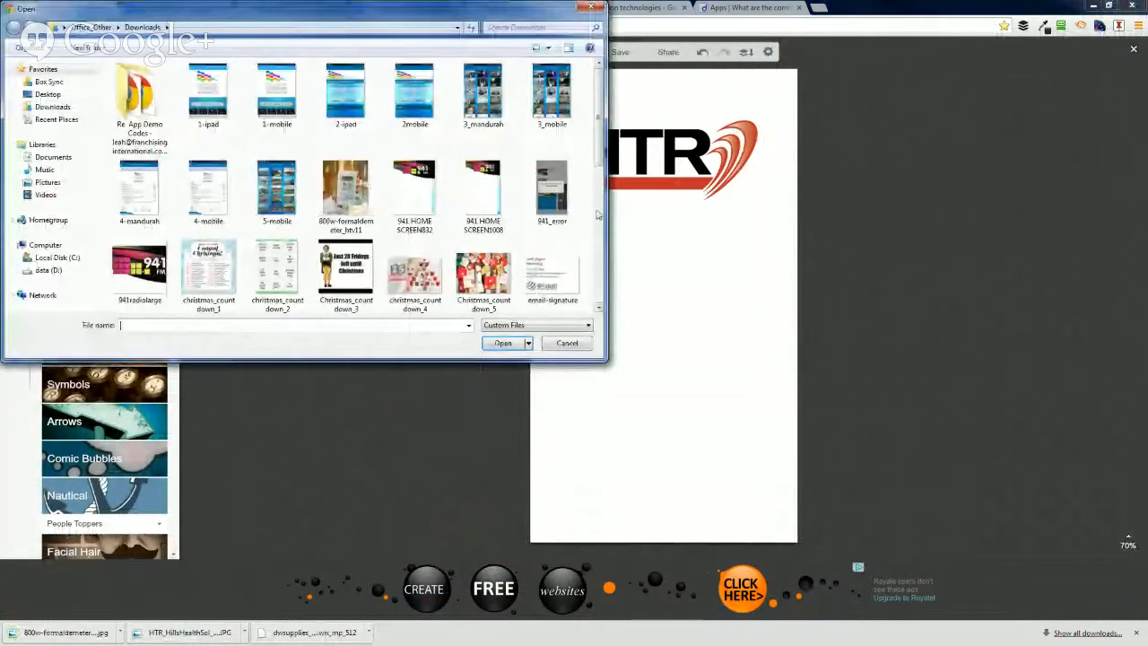
mouse_move(599, 112)
mouse_down()
mouse_move(585, 243)
mouse_move(574, 135)
mouse_up()
click(552, 130)
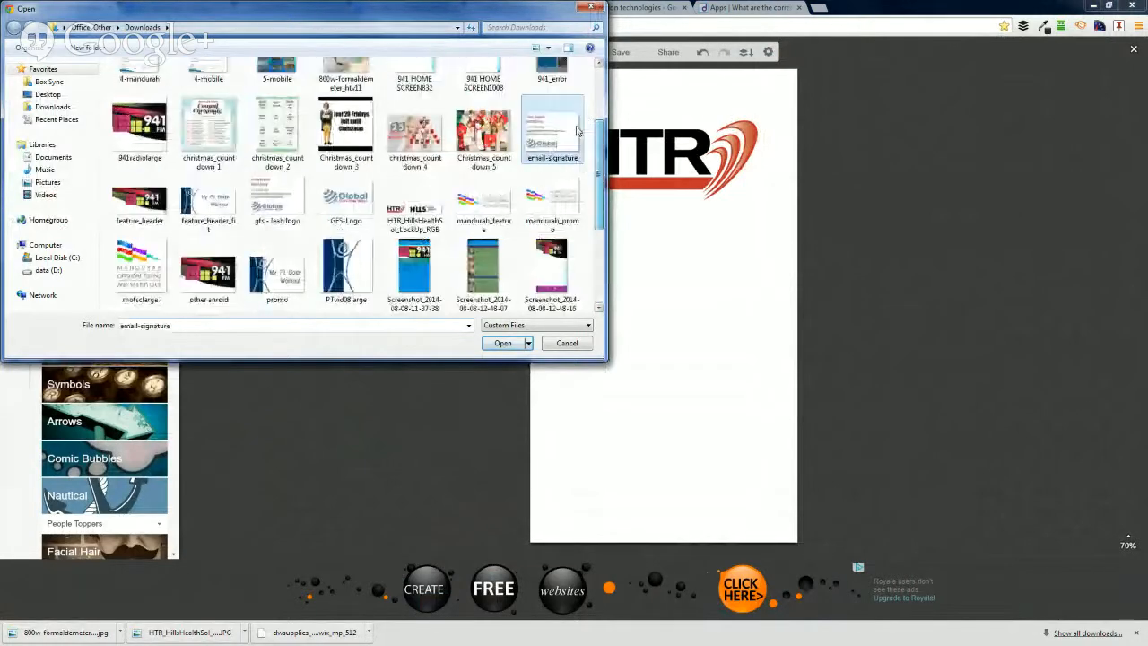
click(592, 73)
click(601, 81)
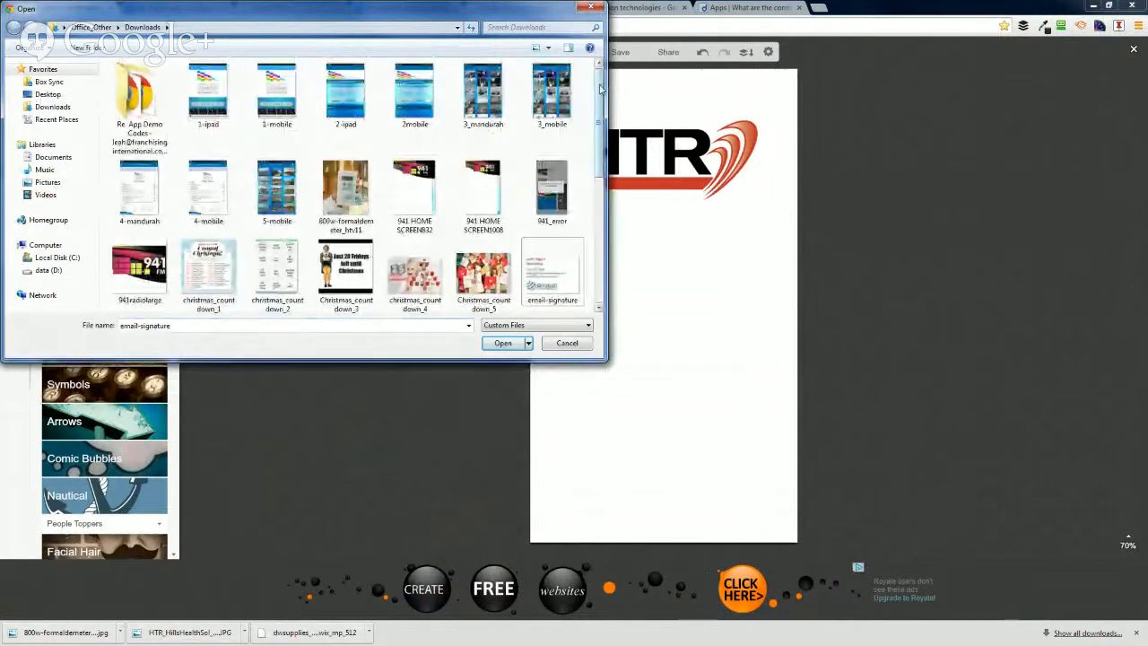
click(500, 343)
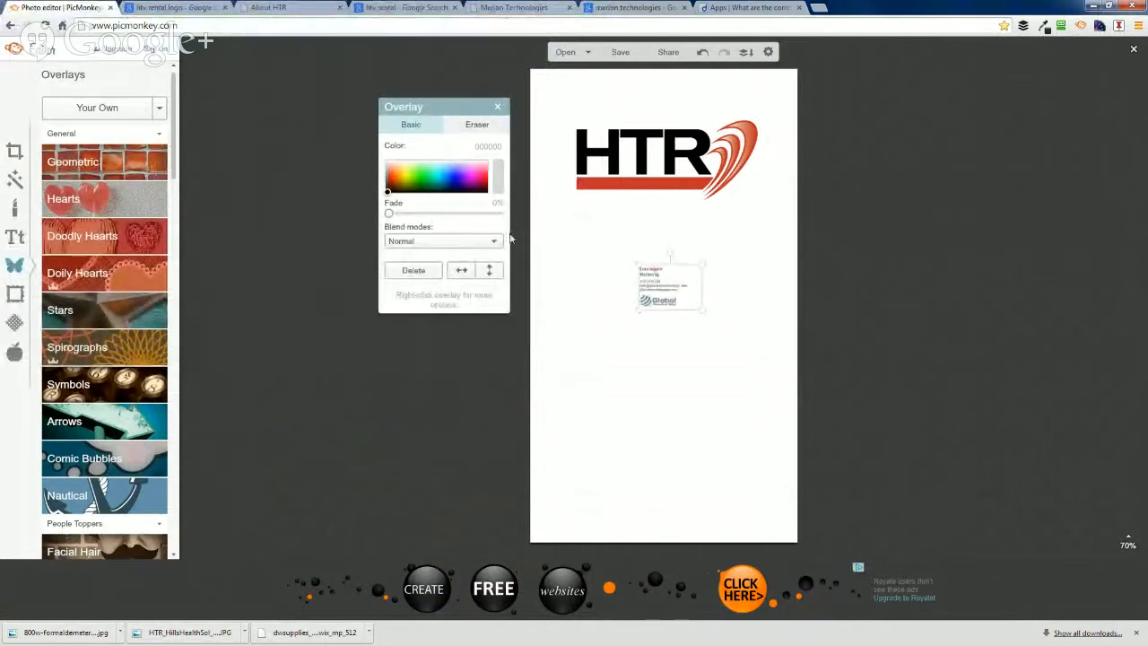
click(413, 270)
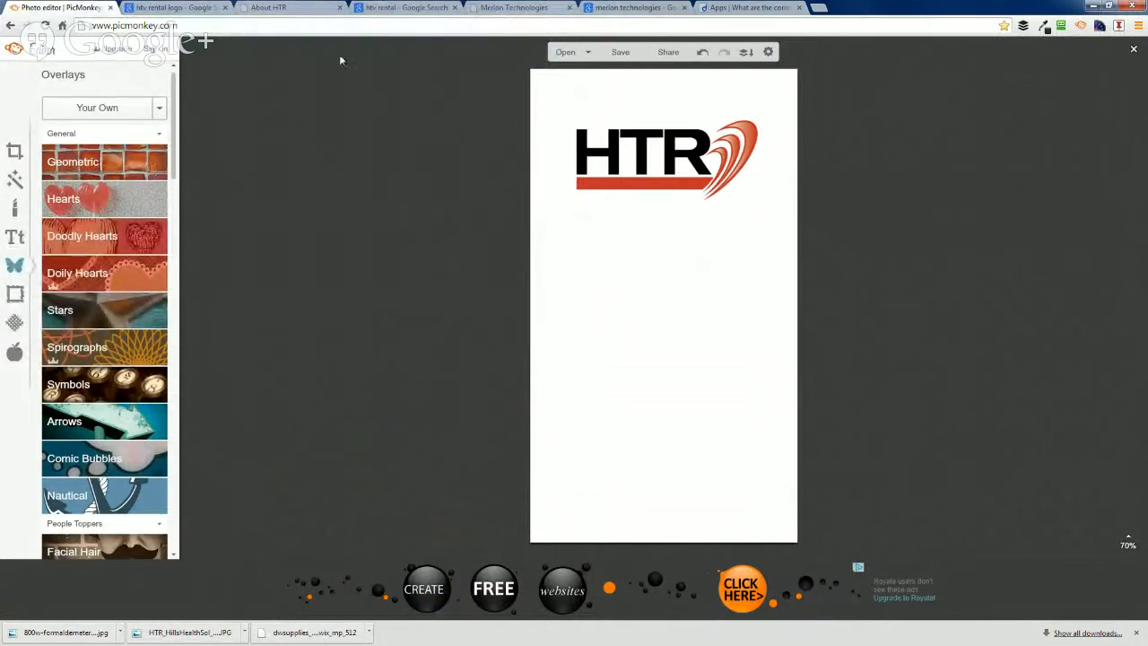
Add the 800w-formaldemeter_htv11 photo from Downloads to the canvas as an own overlay
click(102, 109)
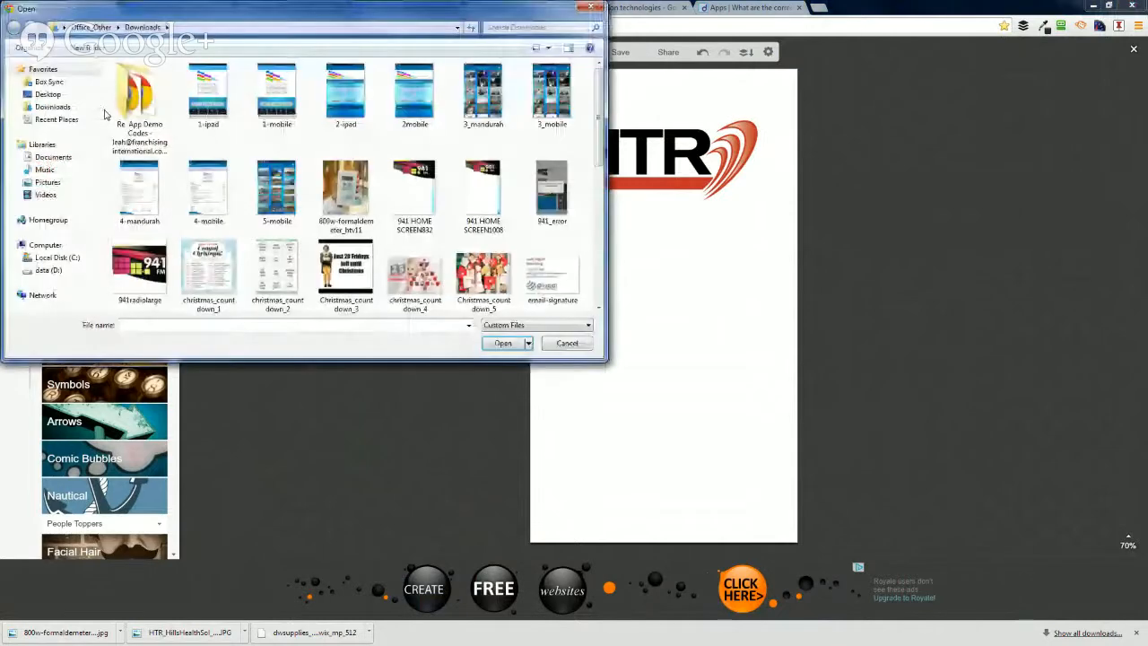
click(348, 190)
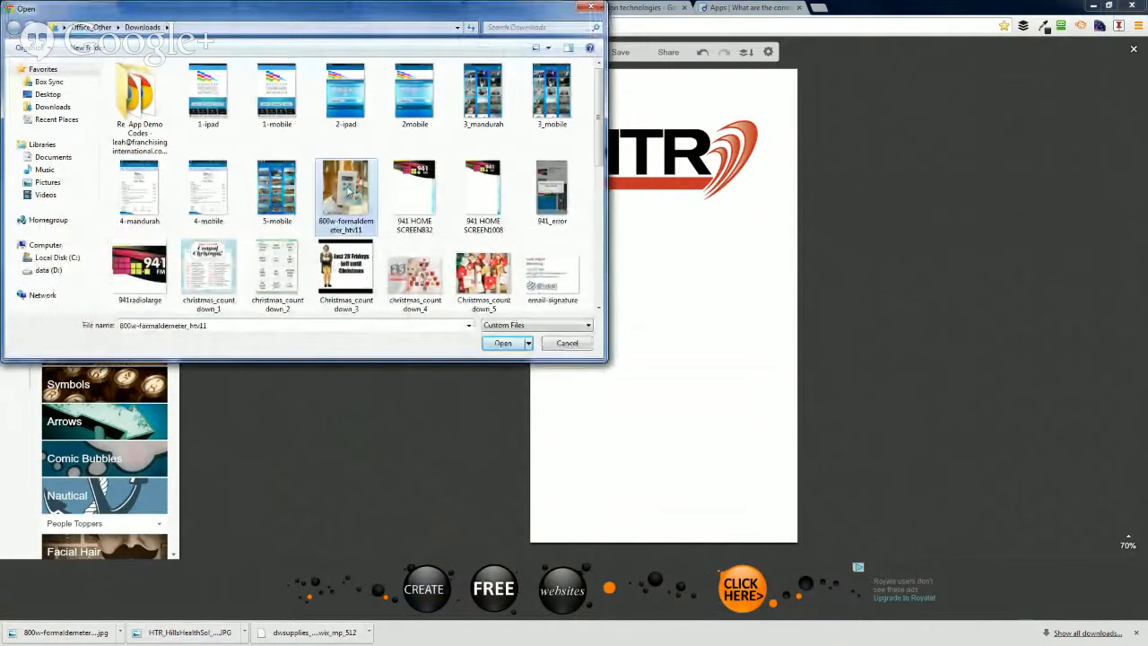
double_click(347, 186)
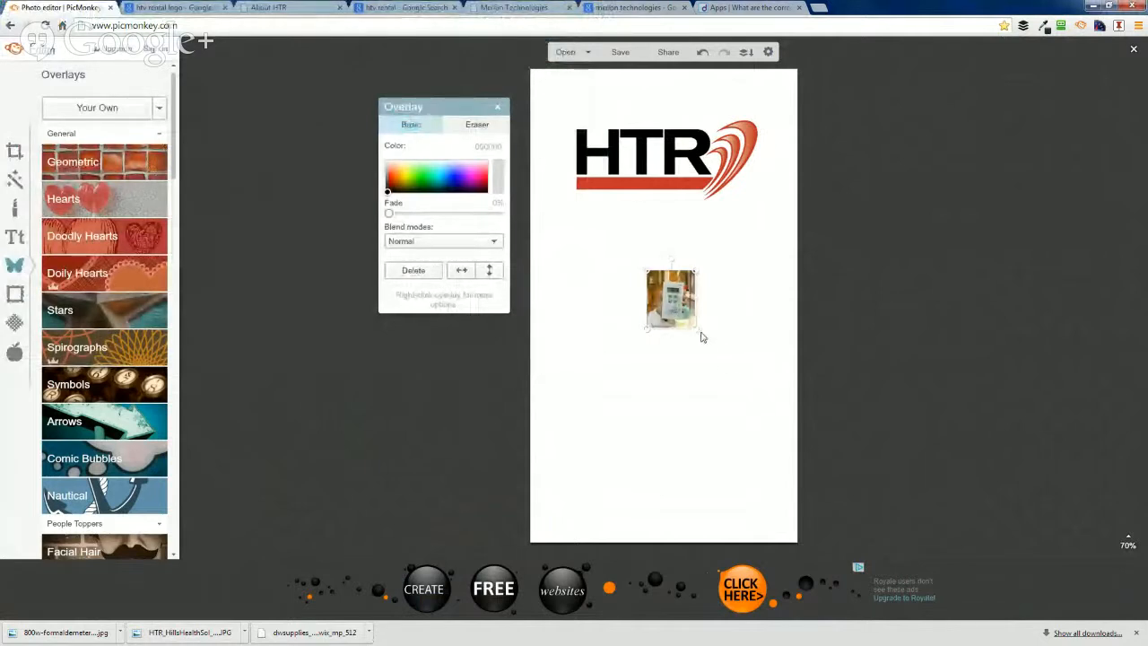
click(859, 420)
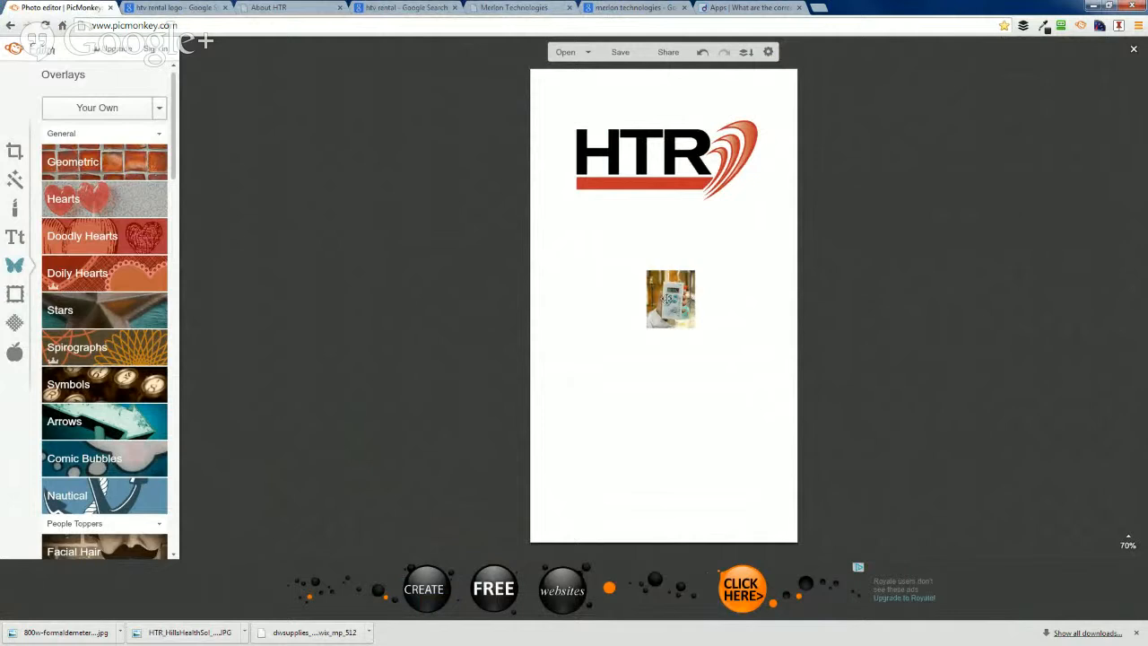
Enlarge the Formaldemeter photo overlay and position it so that it spans the full width of the canvas
click(667, 299)
drag(644, 299, 468, 308)
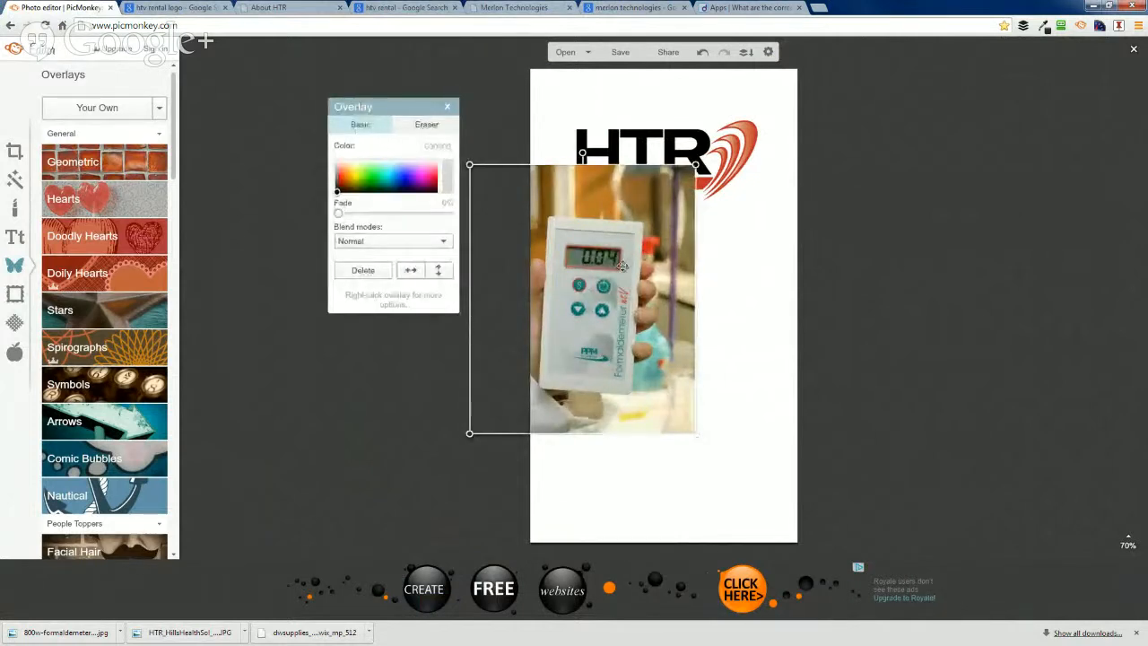
drag(621, 266, 661, 300)
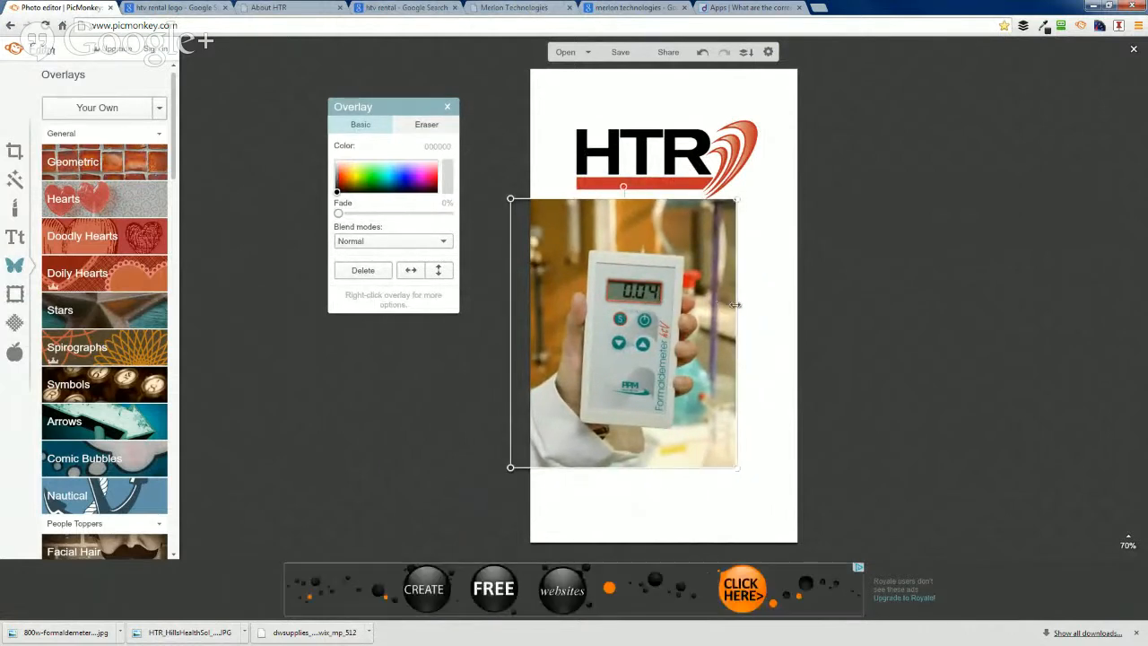
drag(737, 303, 805, 309)
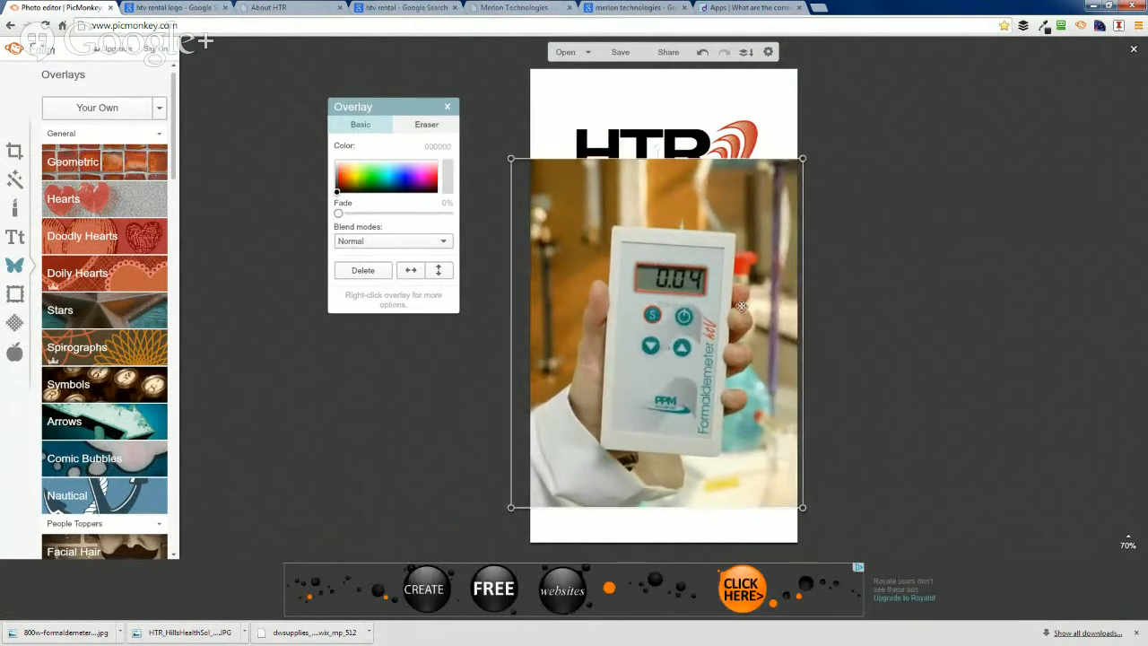
drag(695, 299, 711, 299)
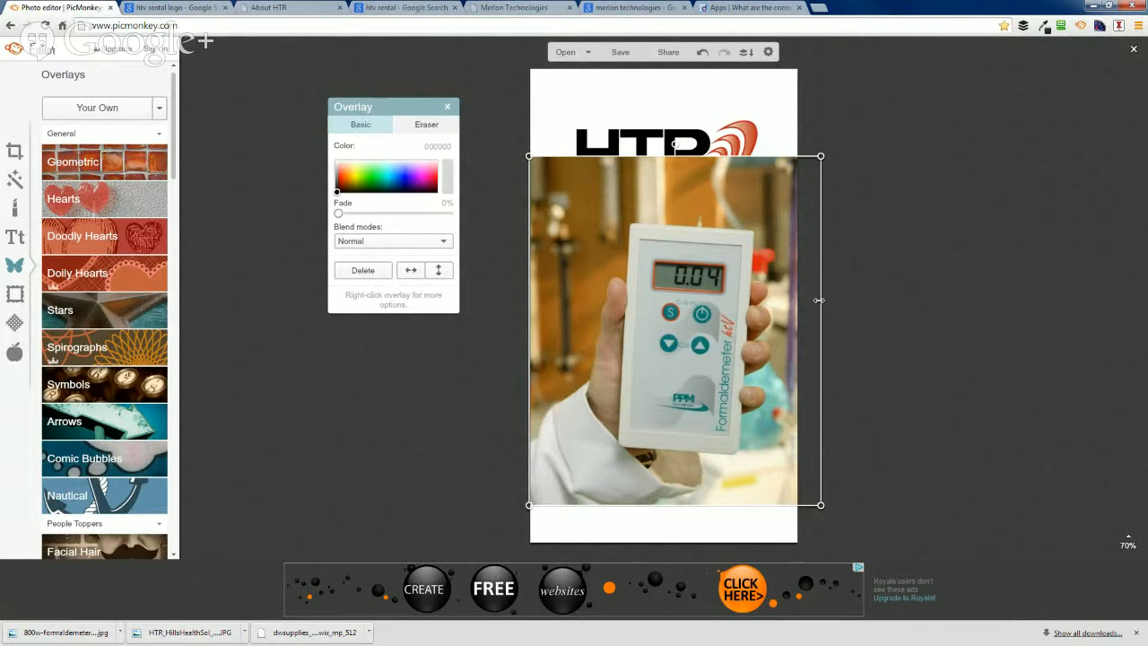
drag(821, 302, 800, 306)
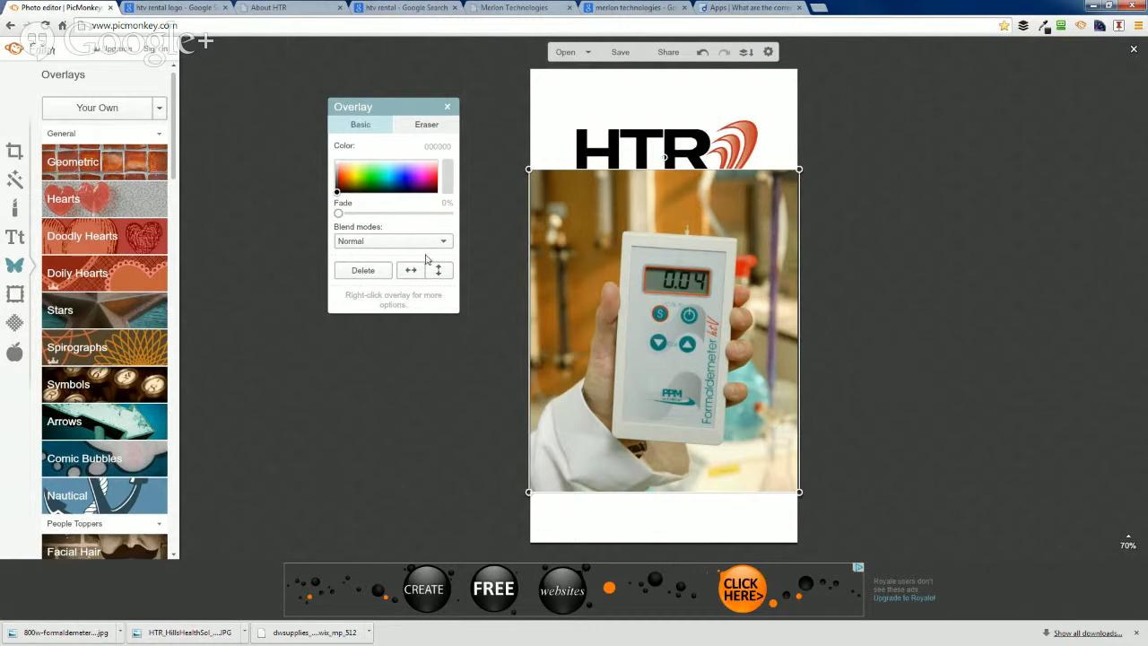
Preview the available blend modes on the Formaldemeter photo overlay, keeping Normal
click(396, 244)
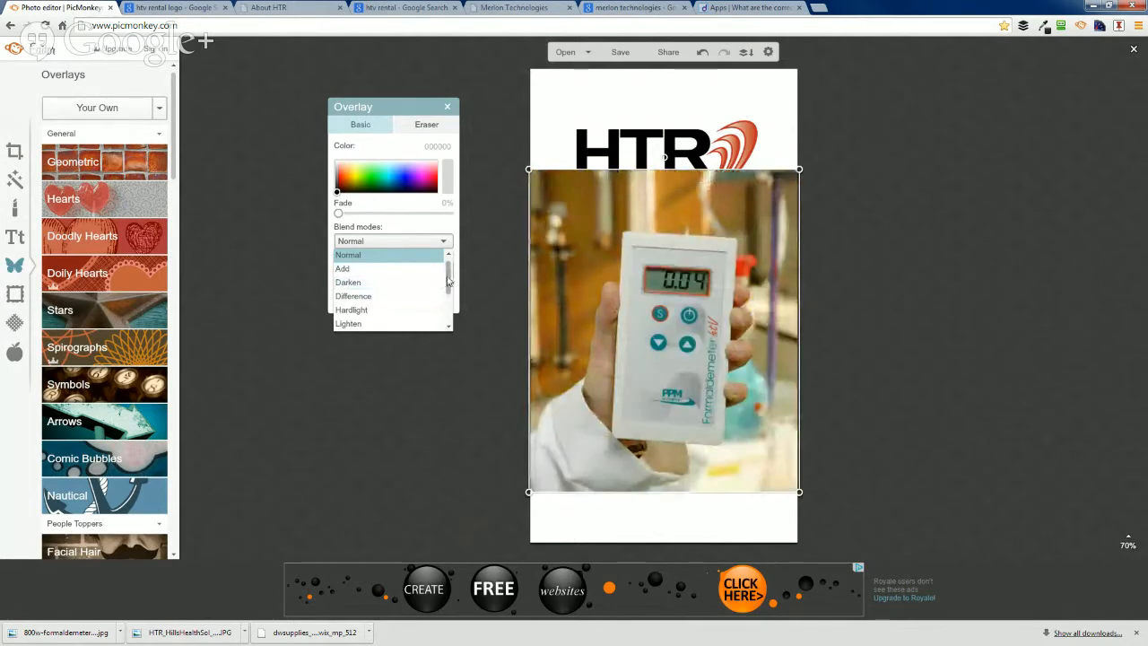
drag(446, 282, 450, 310)
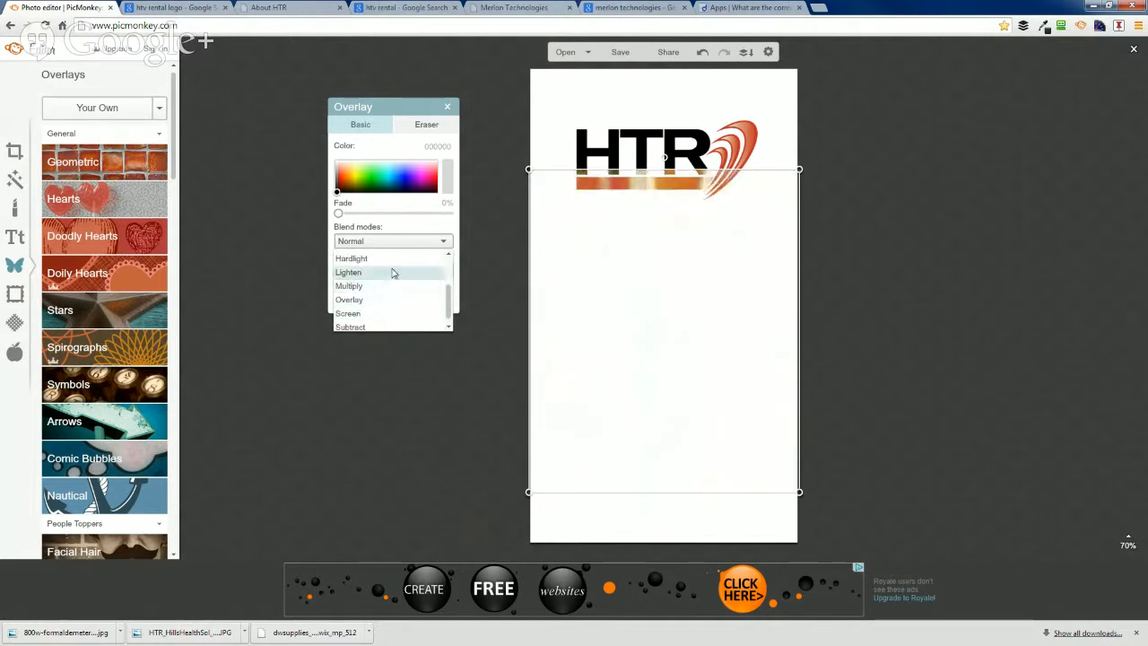
scroll(400, 265, up, 2)
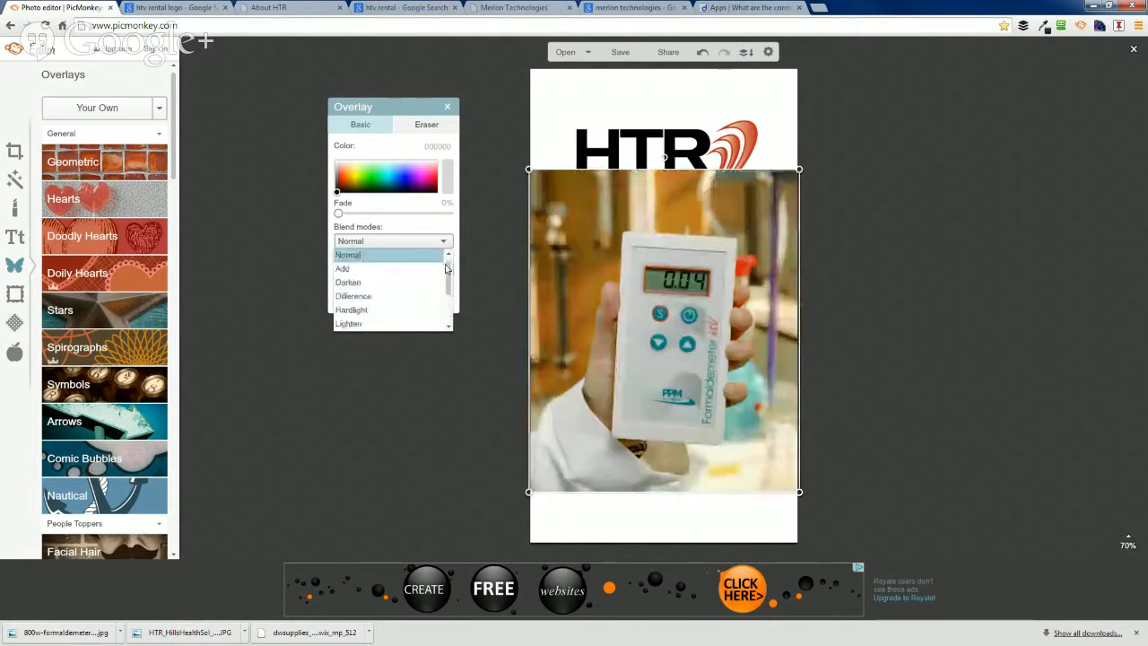
click(416, 263)
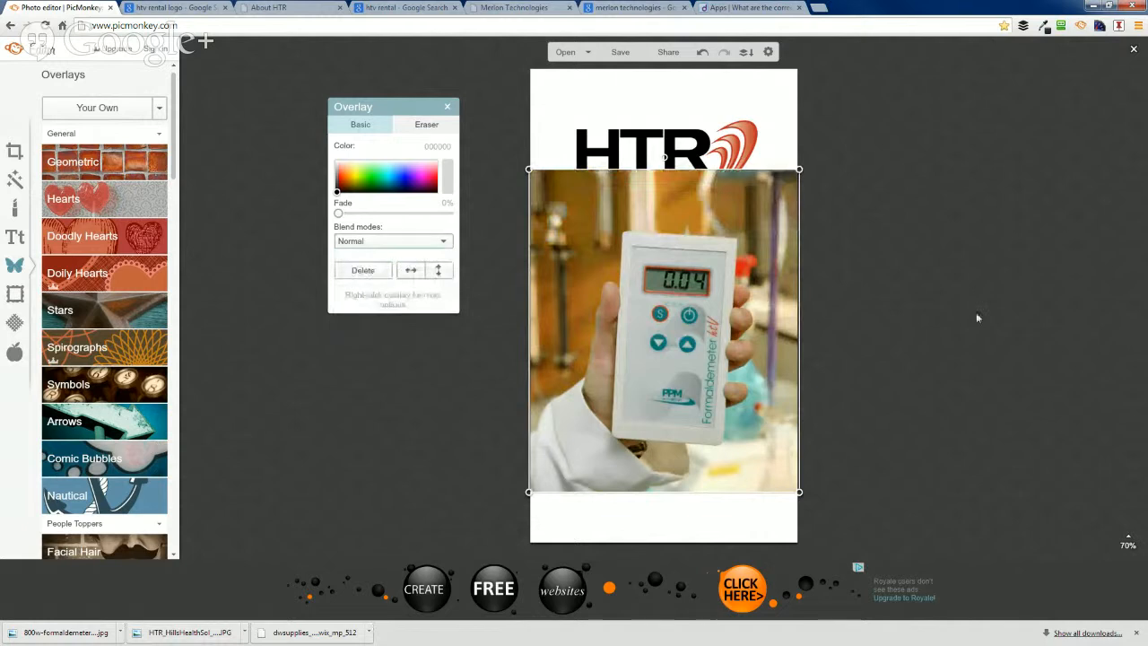
click(978, 318)
Move the HTR logo up clear of the photo and lower the photo to the bottom edge of the canvas
click(656, 151)
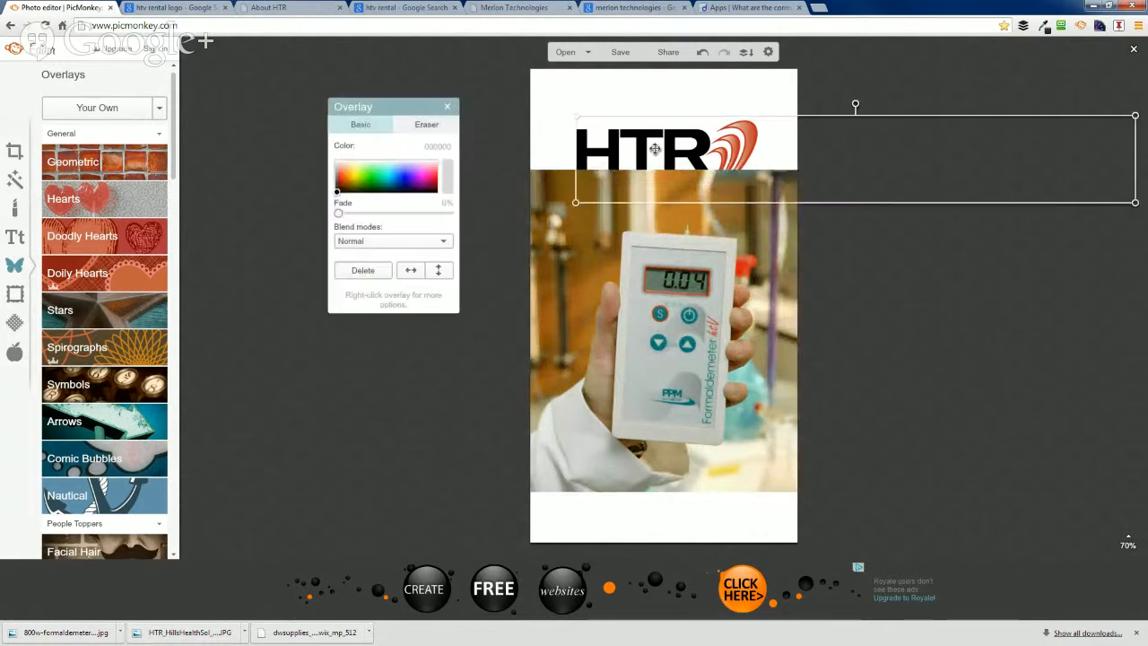
drag(671, 146, 682, 111)
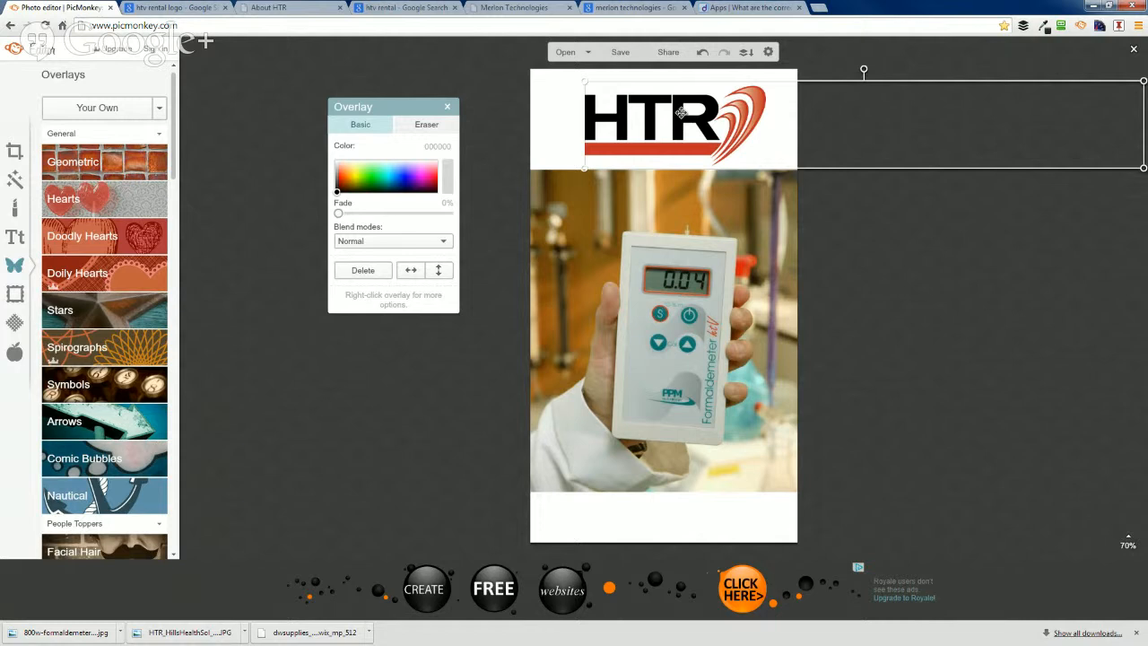
click(746, 353)
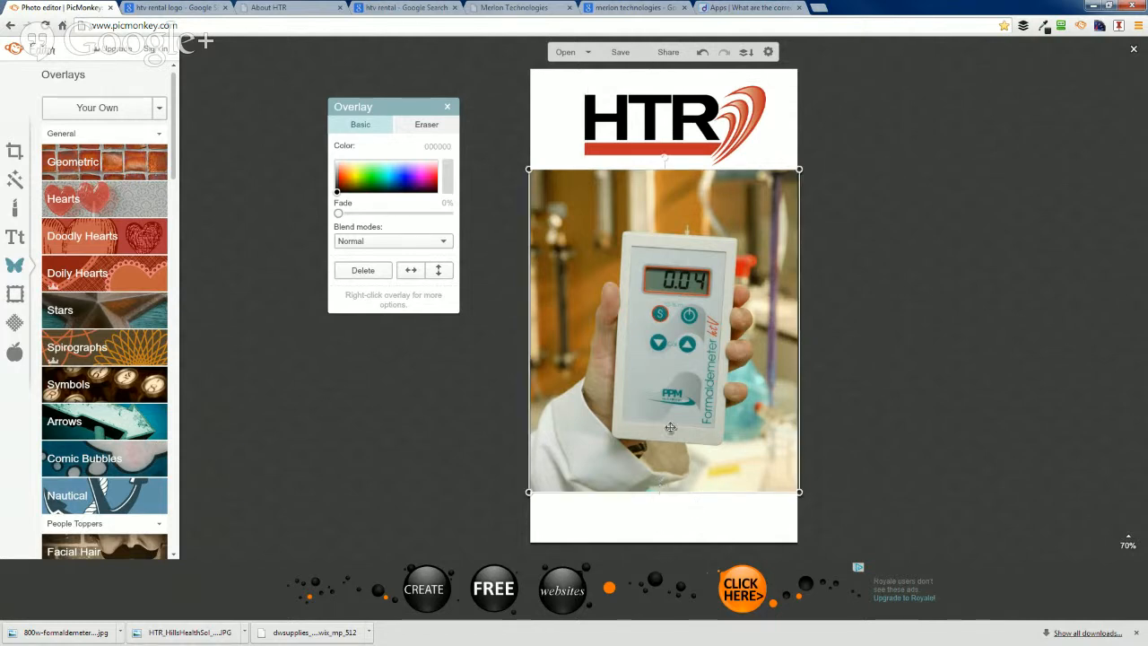
drag(673, 412, 671, 458)
click(1022, 307)
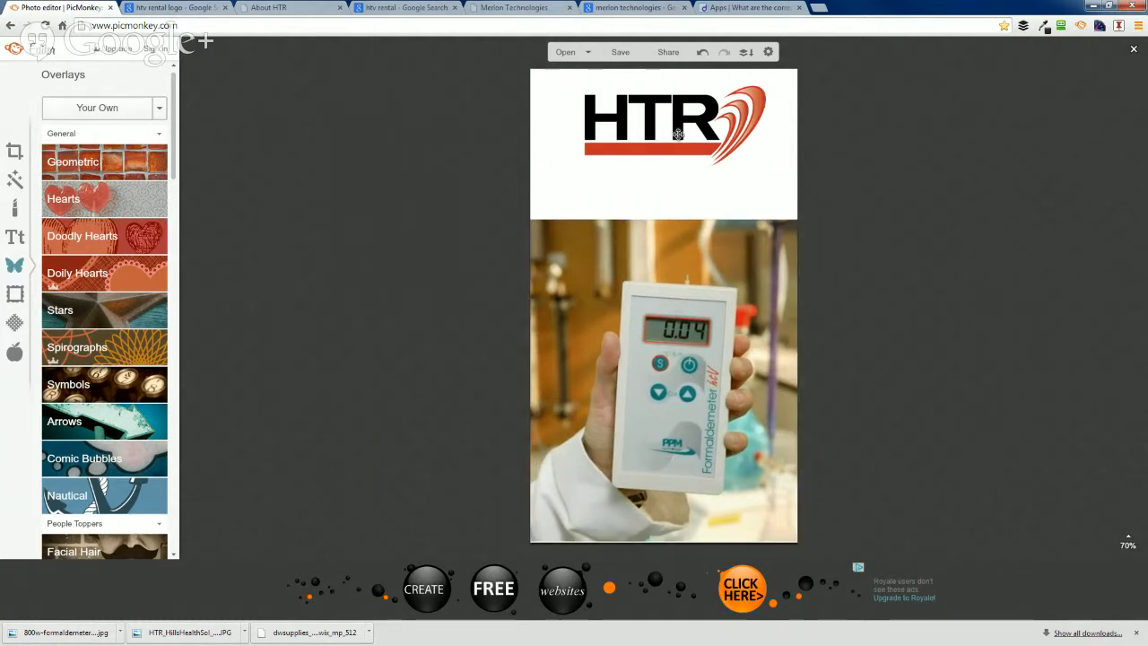
Lower the HTR logo to the middle of the white band above the photo and nudge it slightly to the right
drag(679, 131, 676, 163)
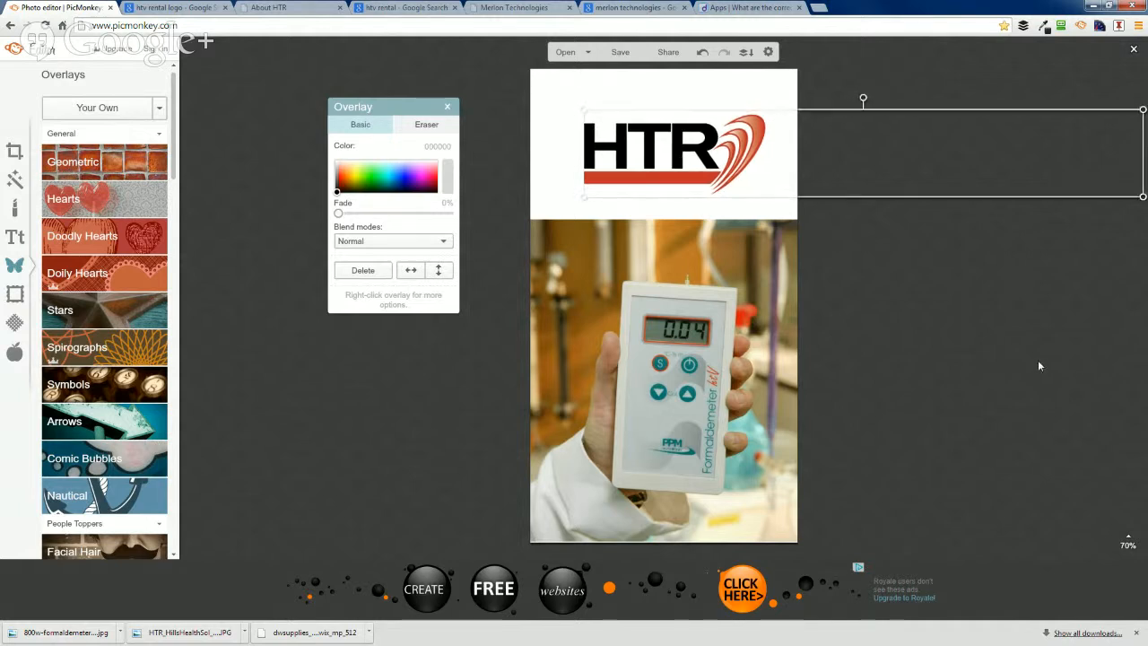
click(946, 330)
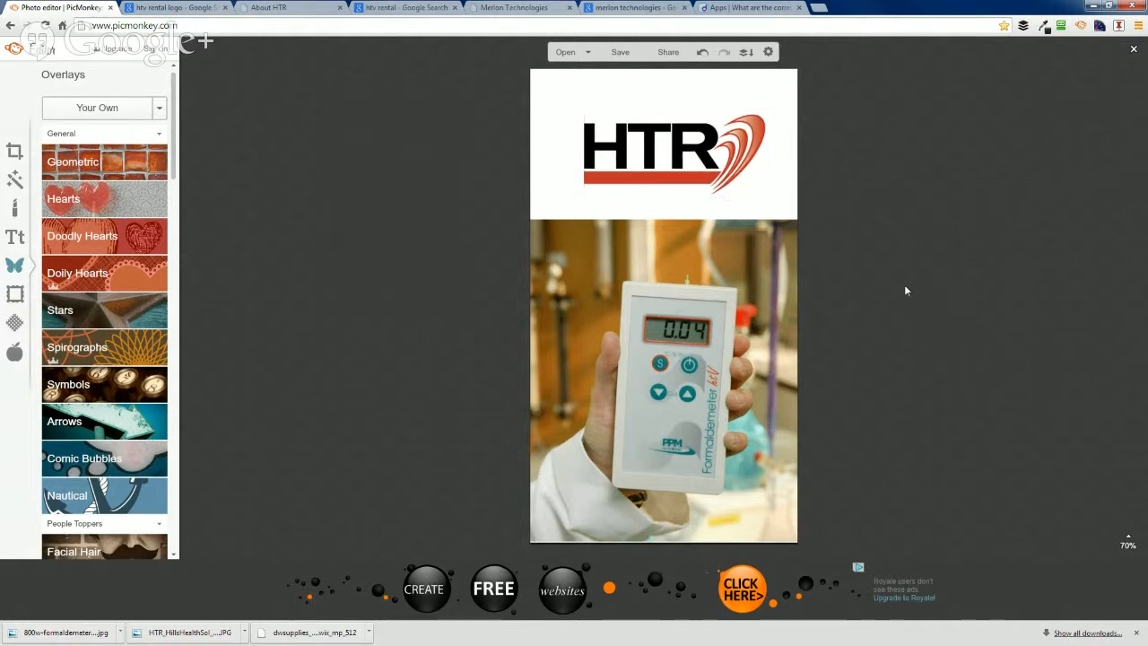
click(637, 149)
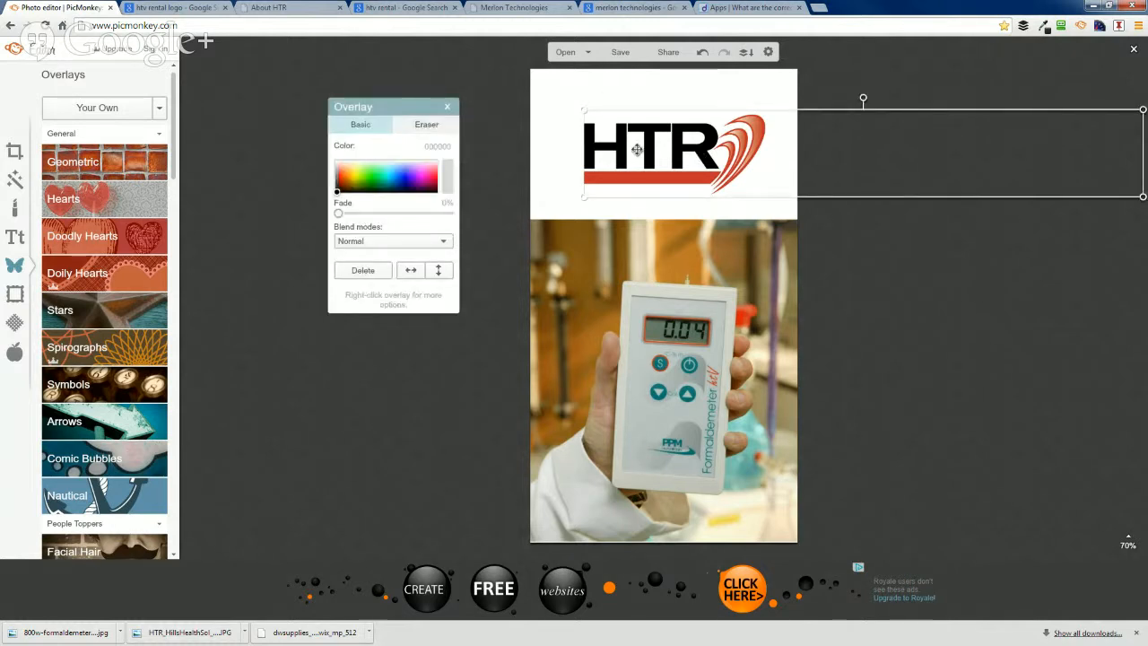
key(Right)
key(Right)
key(Right)
key(Right)
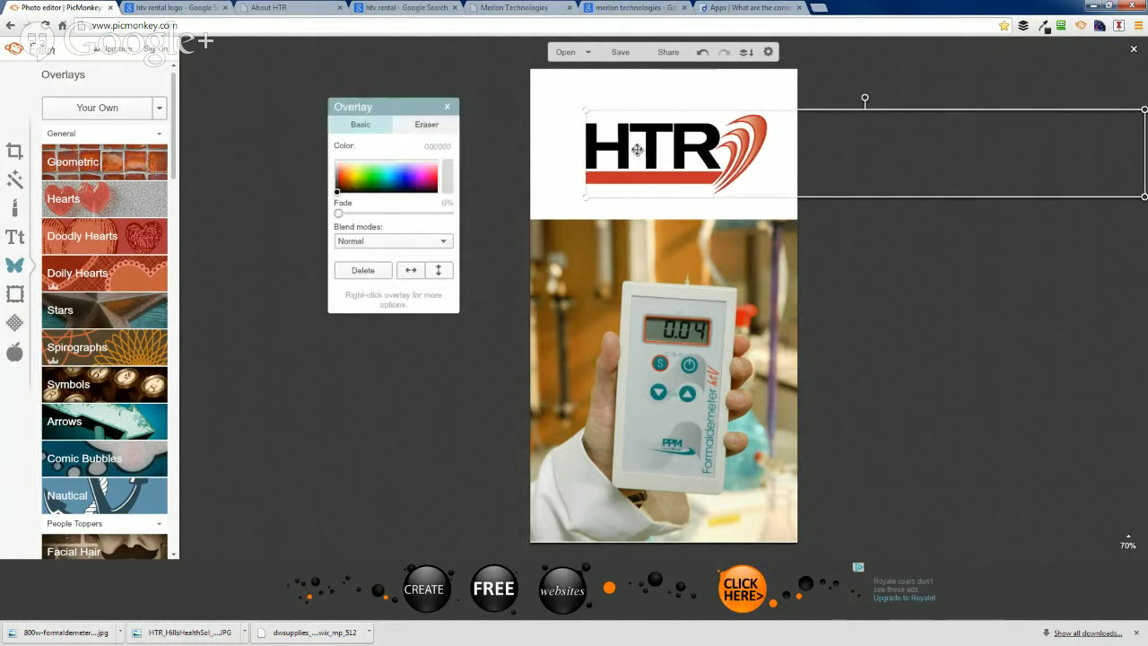
click(930, 386)
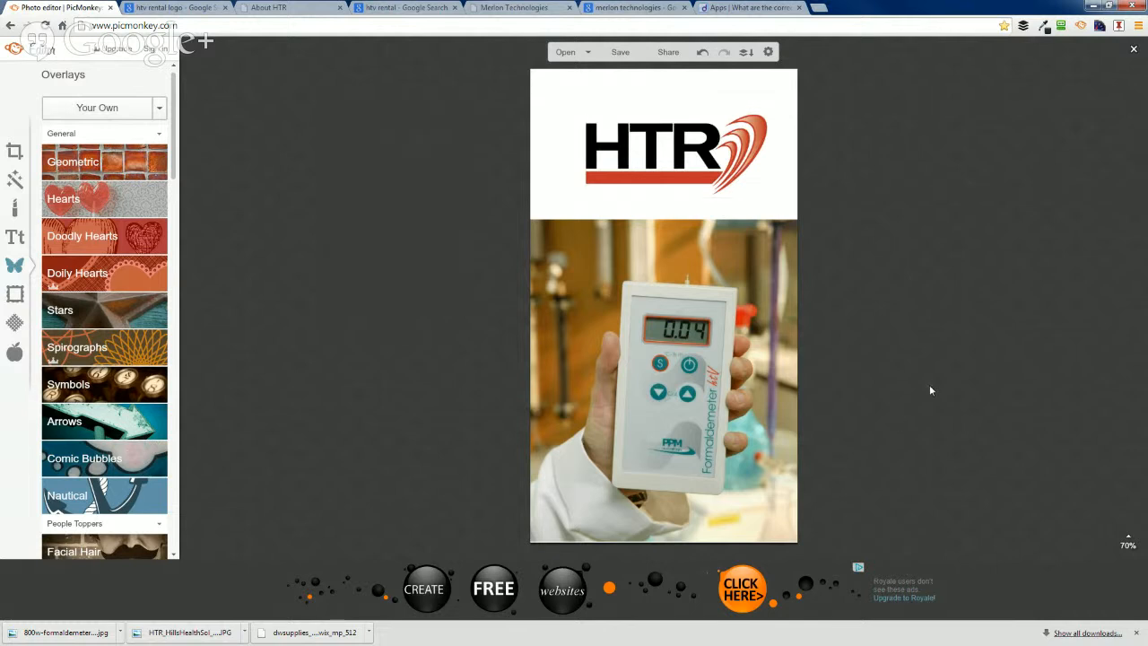
Nudge the HTR logo a few steps to the left to centre it horizontally above the photo
click(689, 155)
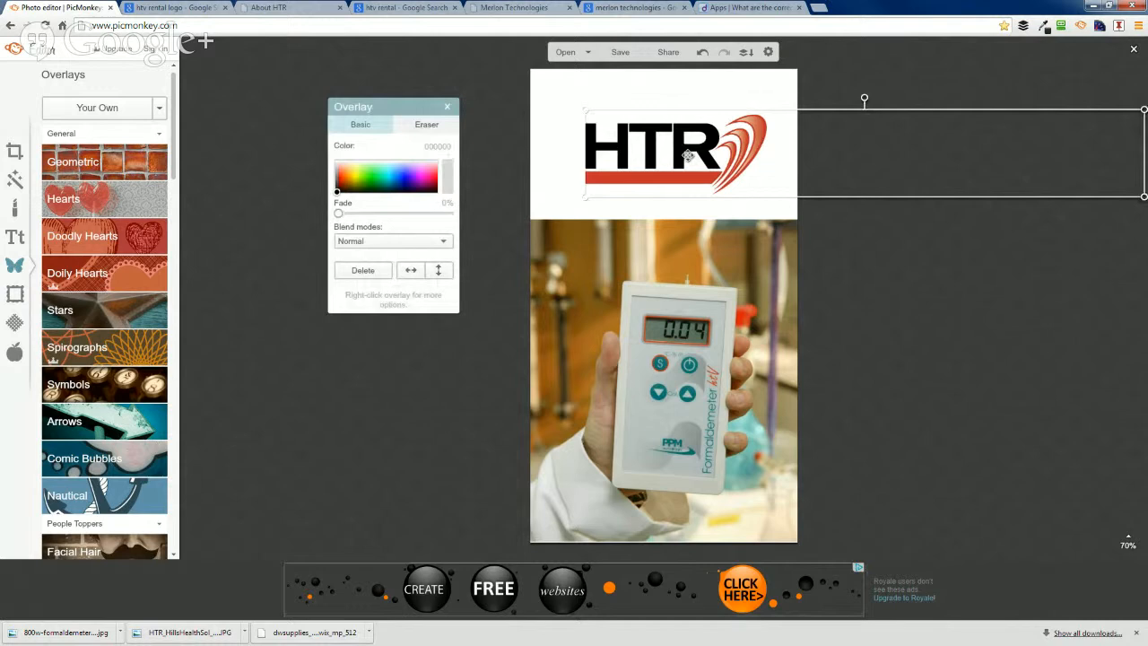
key(Left)
key(Left)
key(Left)
key(Left)
key(Left)
key(Left)
key(Left)
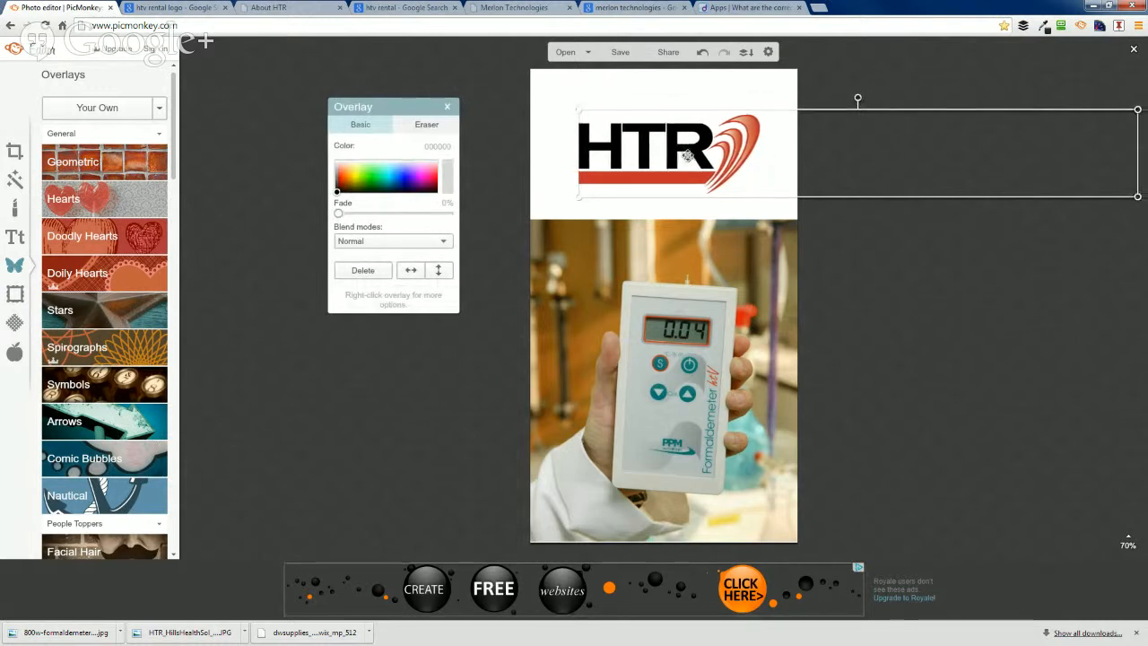
click(871, 318)
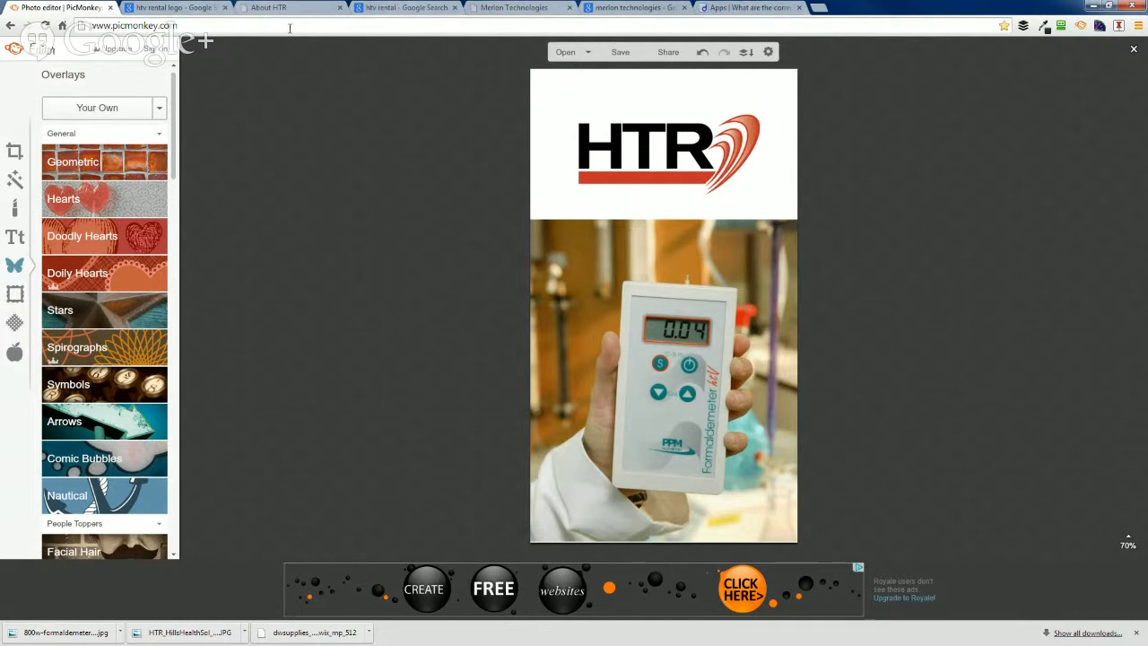
Switch to the "htv rental" image search, close the enlarged Formaldemeter photo and look through the results
click(369, 12)
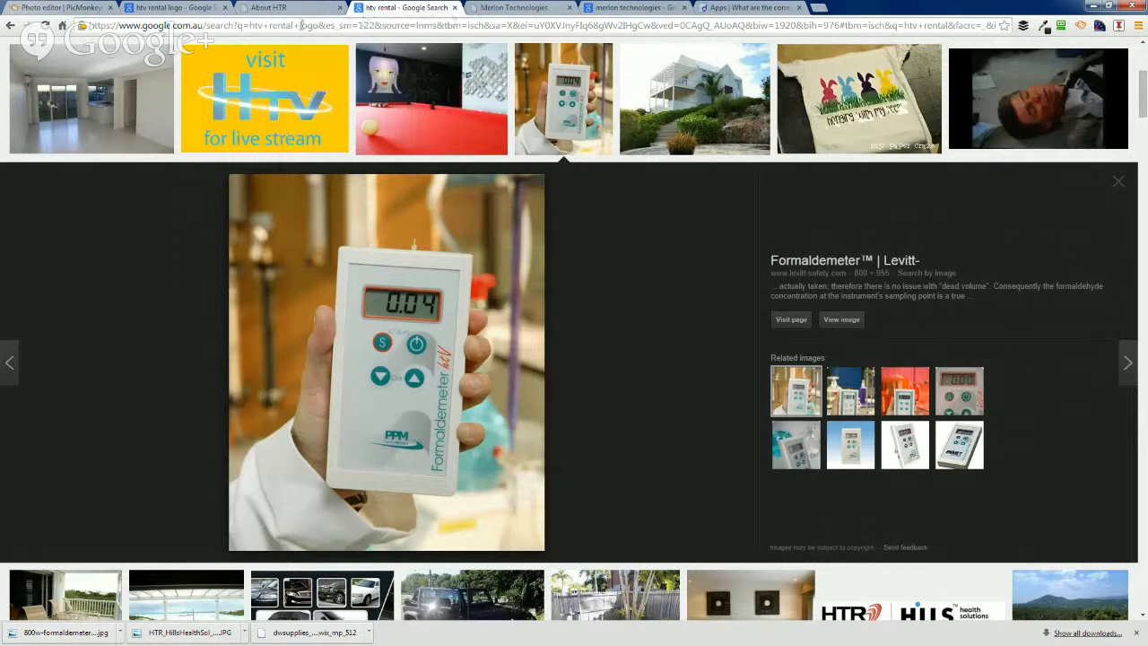
click(1115, 191)
scroll(512, 262, up, 2)
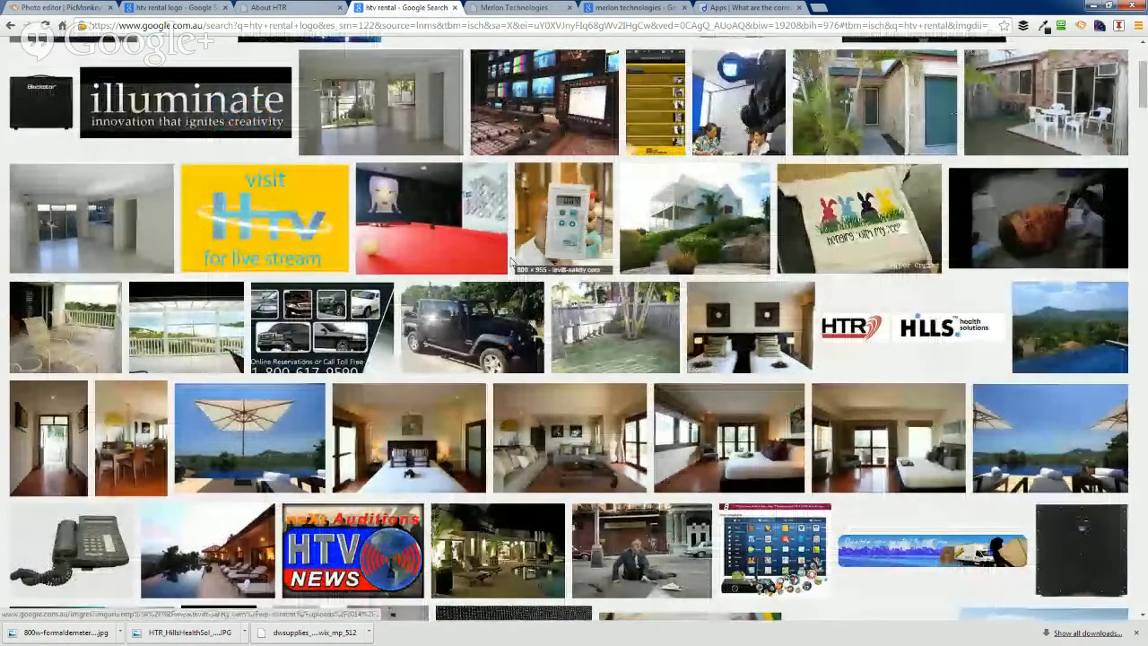
scroll(512, 262, up, 3)
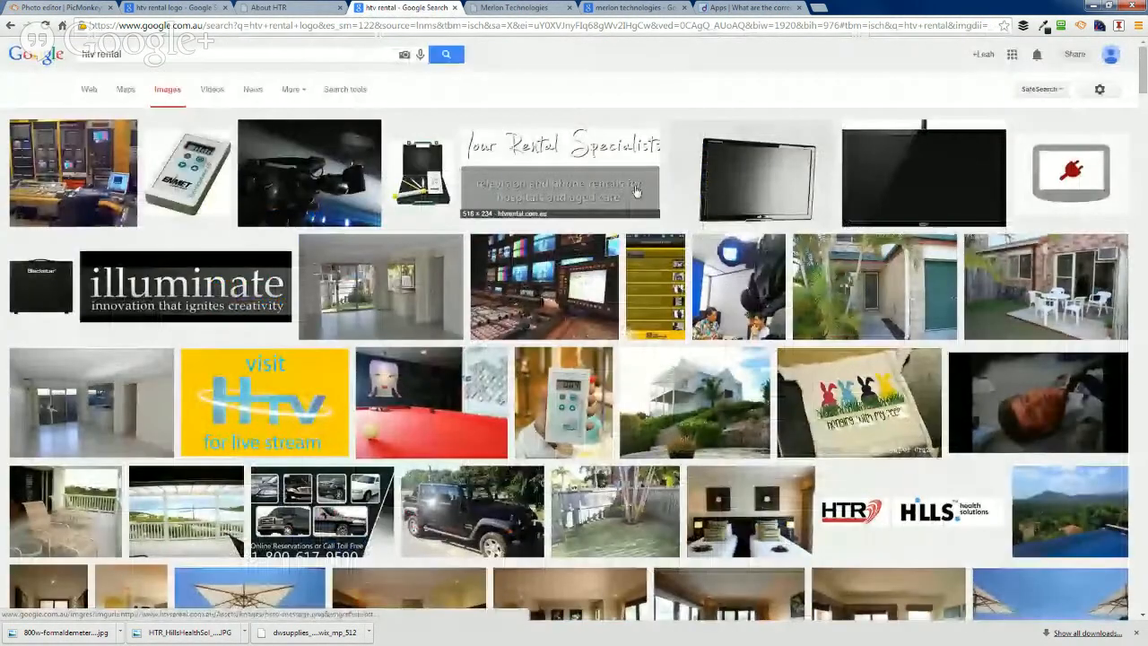
Switch to the PicMonkey editor and add a text box in the Arial font to the canvas
click(45, 7)
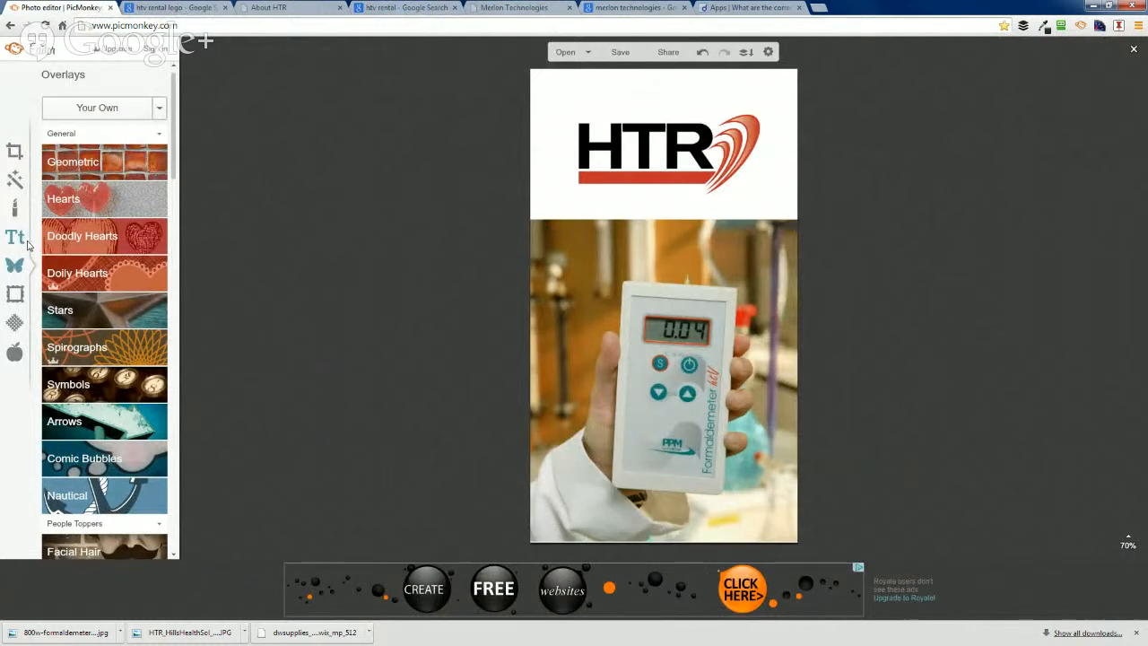
click(25, 241)
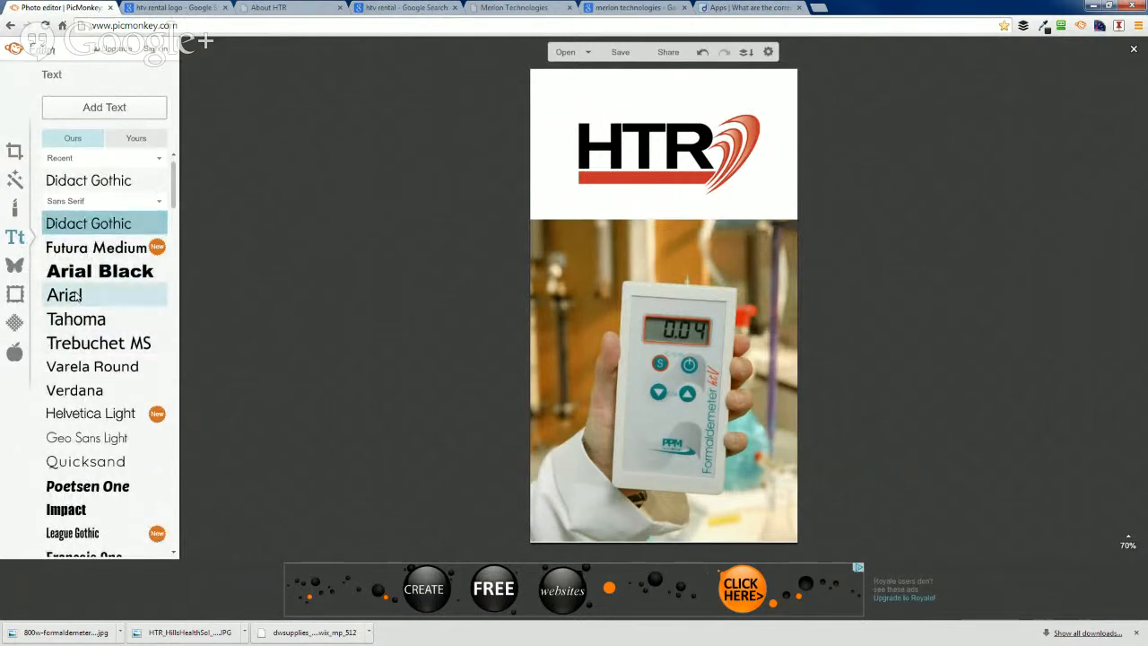
click(78, 296)
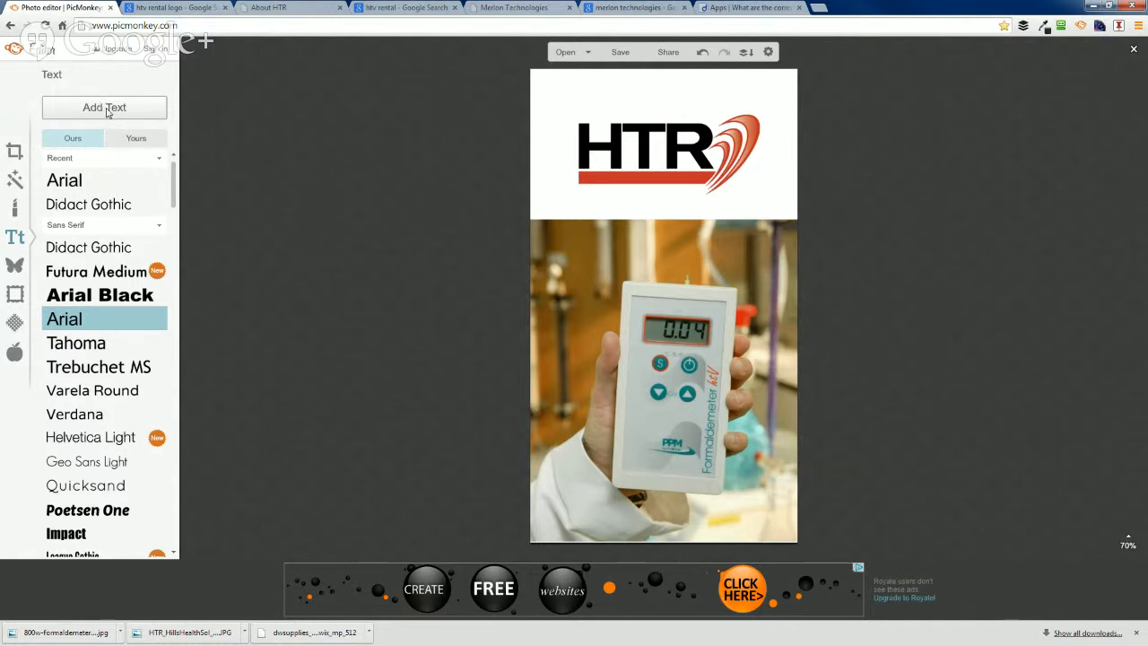
click(122, 113)
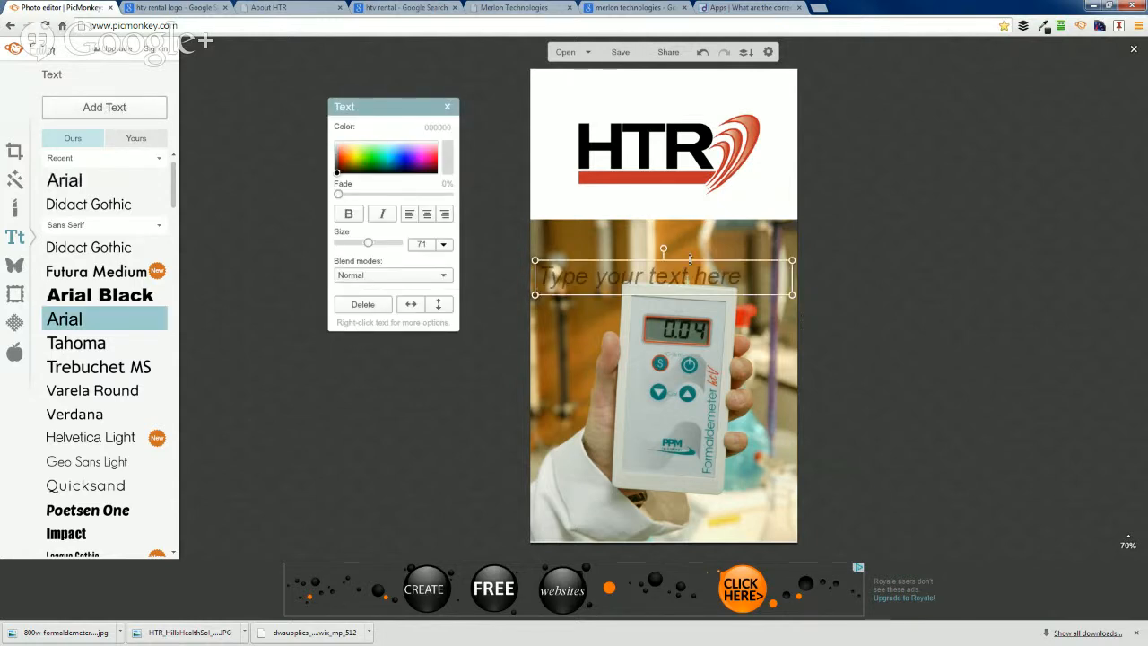
Enter "Television and phone rental for hospitals and aged care" in the text box, checking the wording against the "htv rental" image search
click(677, 275)
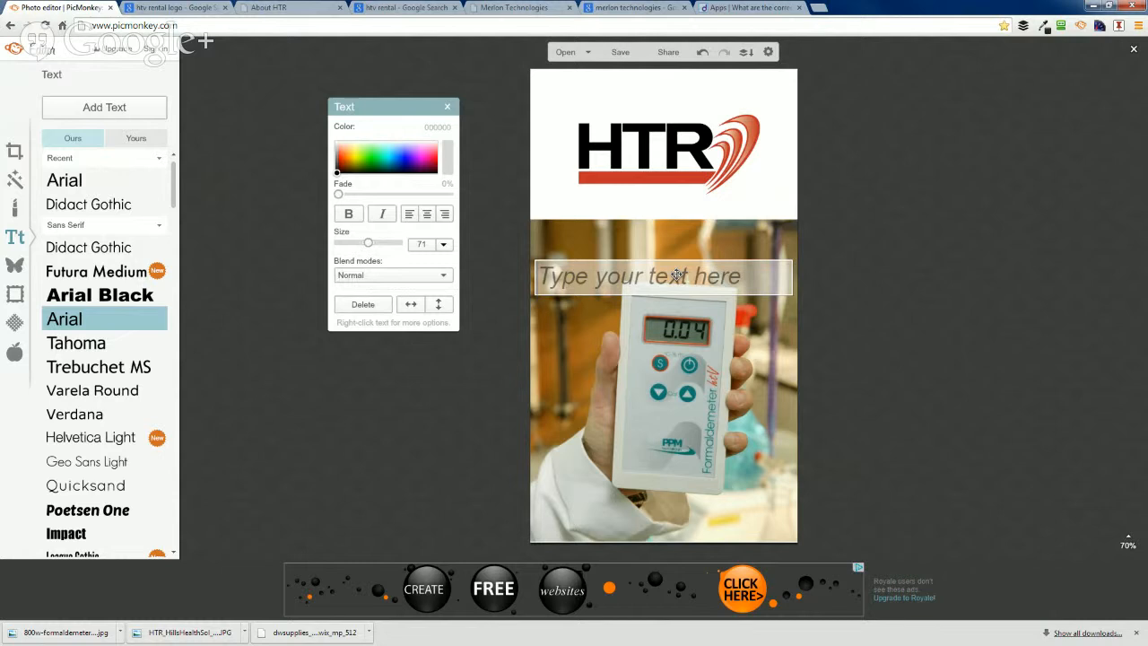
text(Tel)
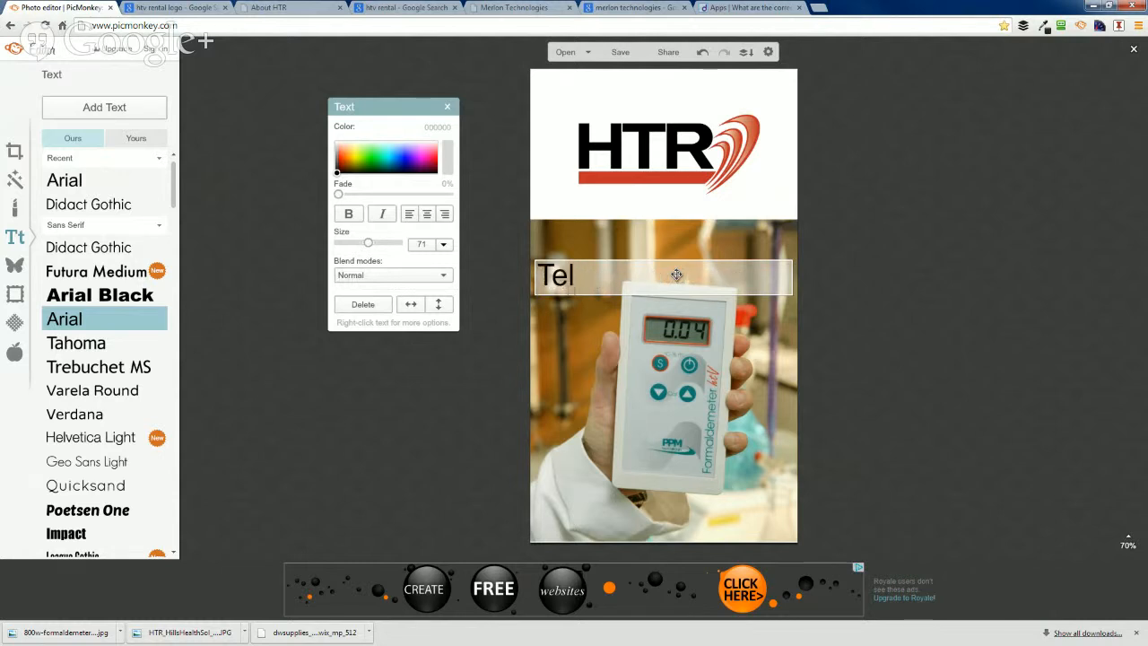
text(evision and )
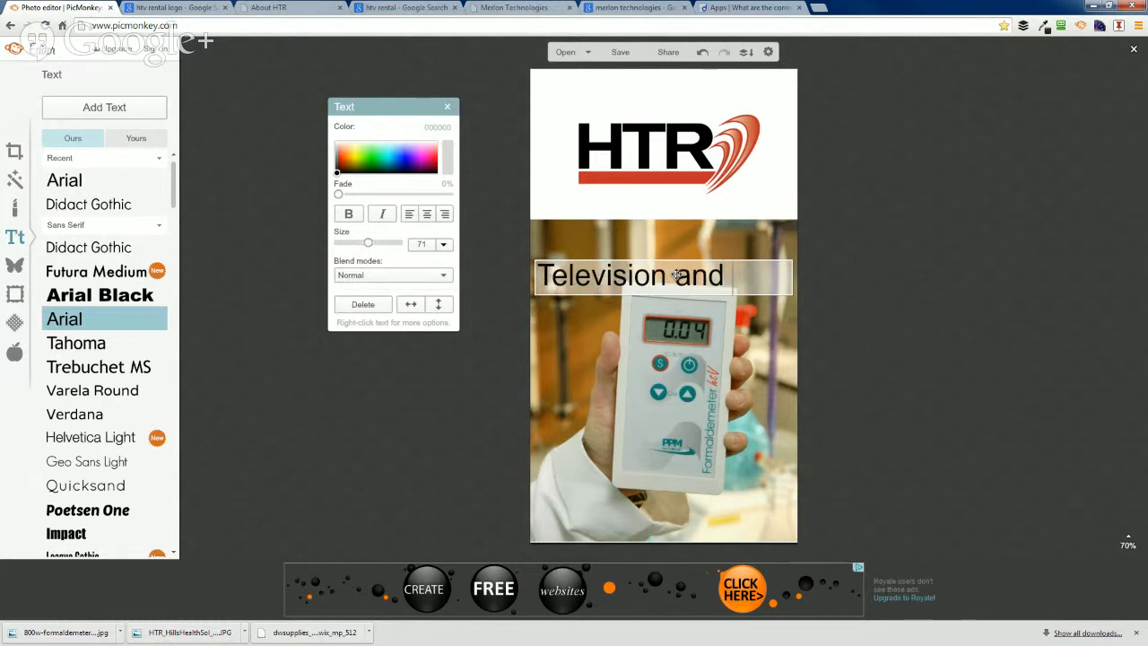
text(phone rental)
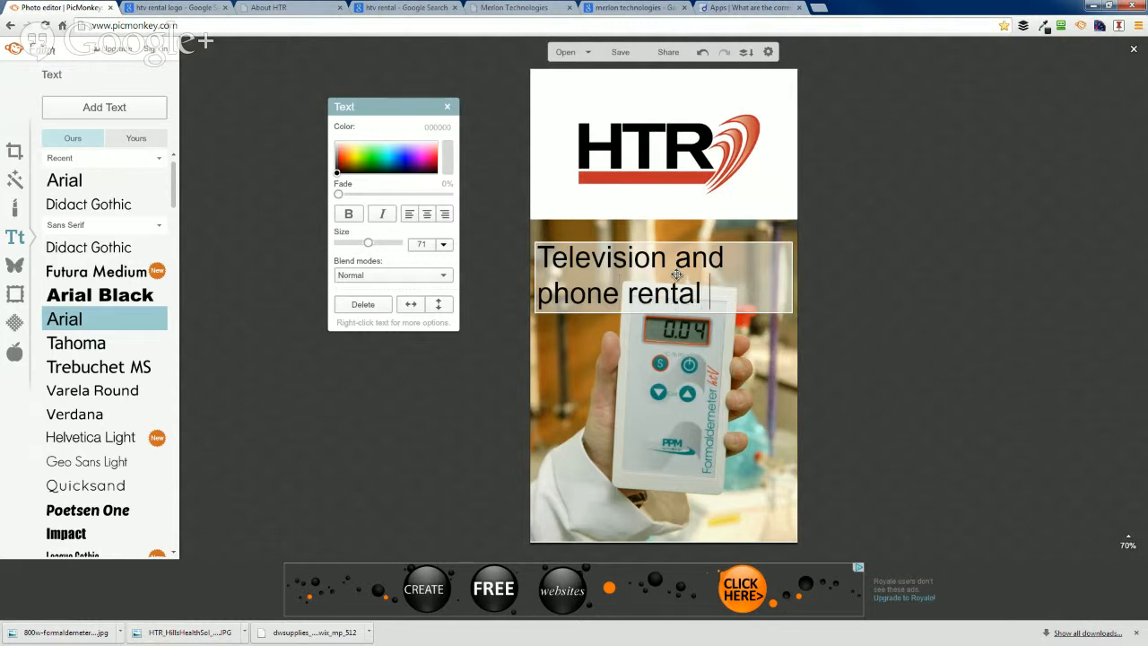
click(381, 8)
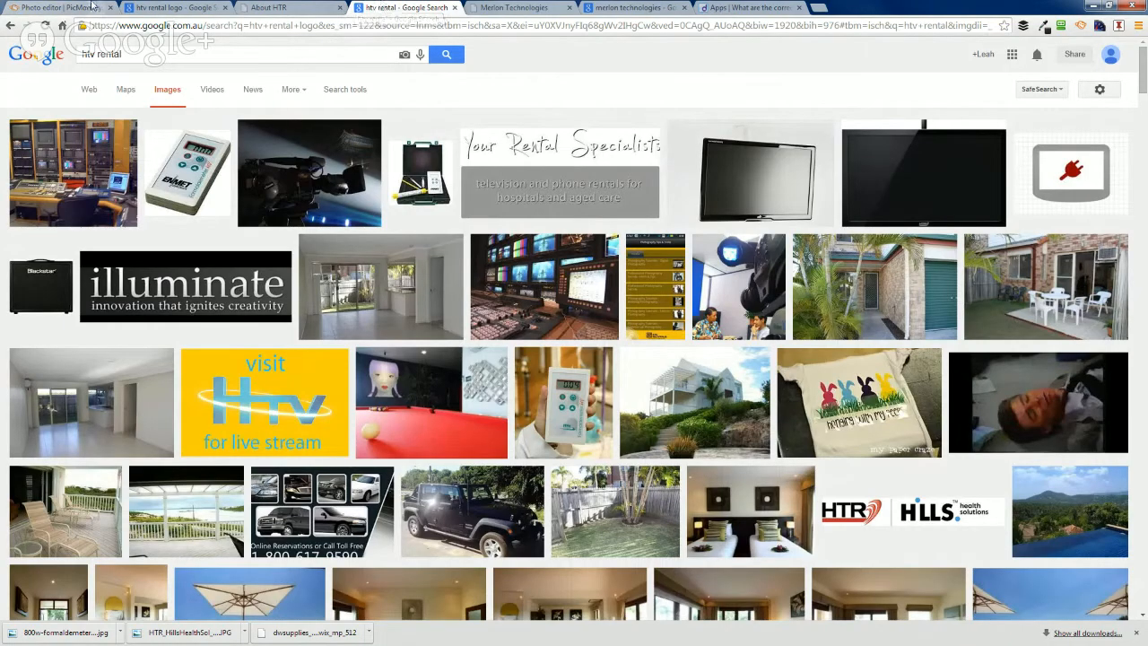
click(92, 6)
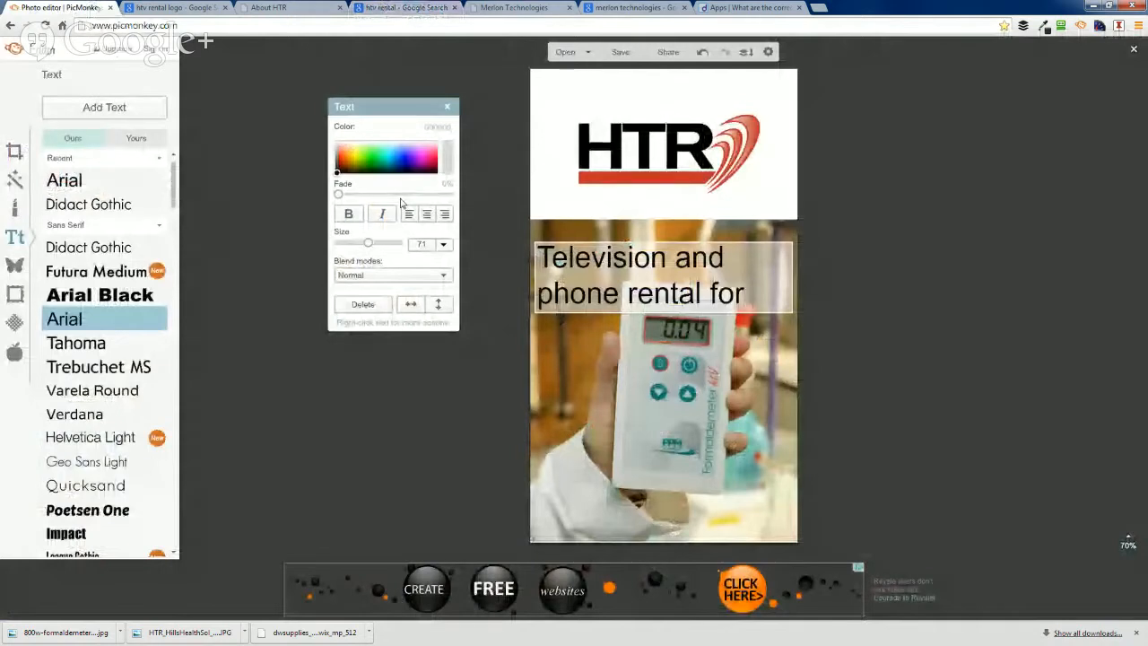
text(hospital)
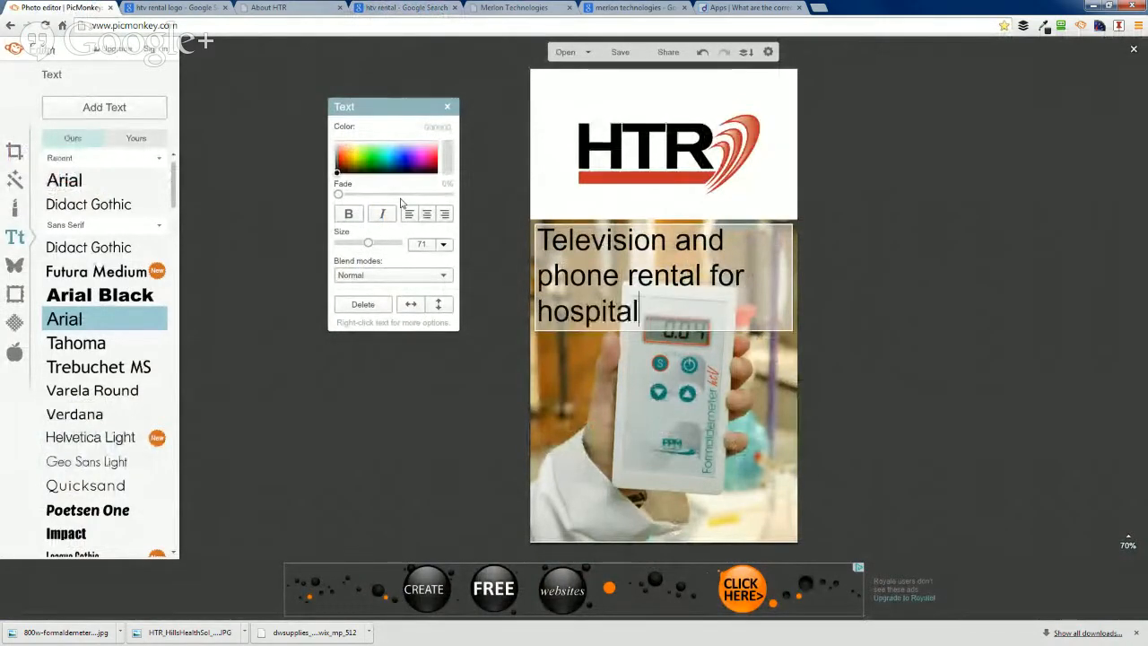
text(s and aged care)
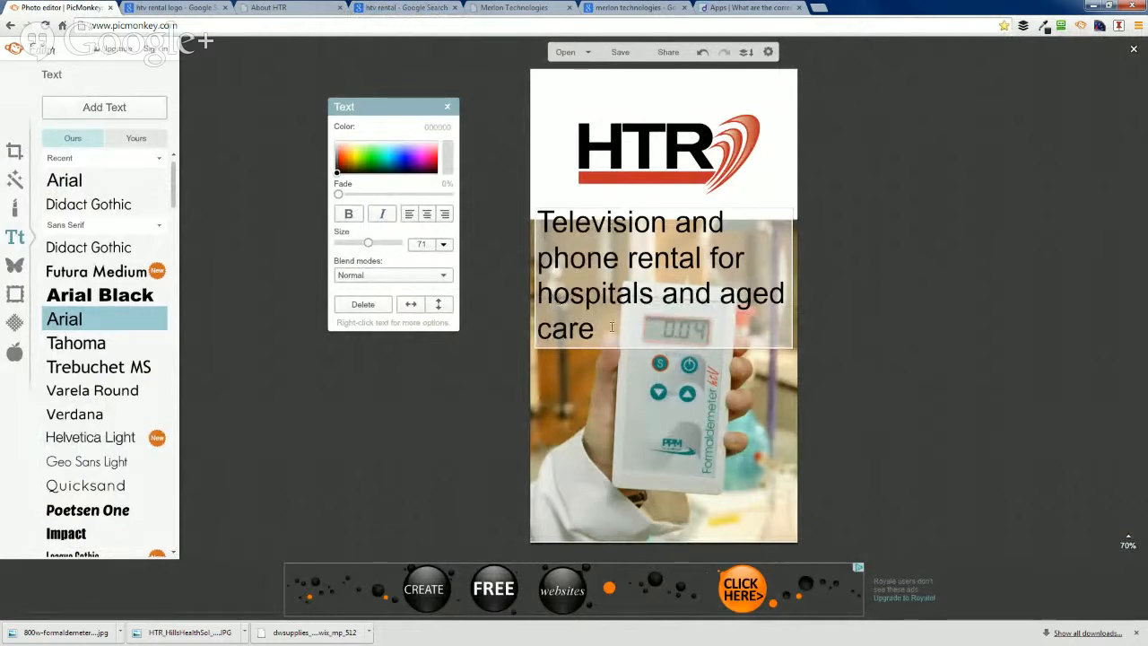
Reduce the size of the whole caption text over the photo to 36 and deselect it
click(521, 253)
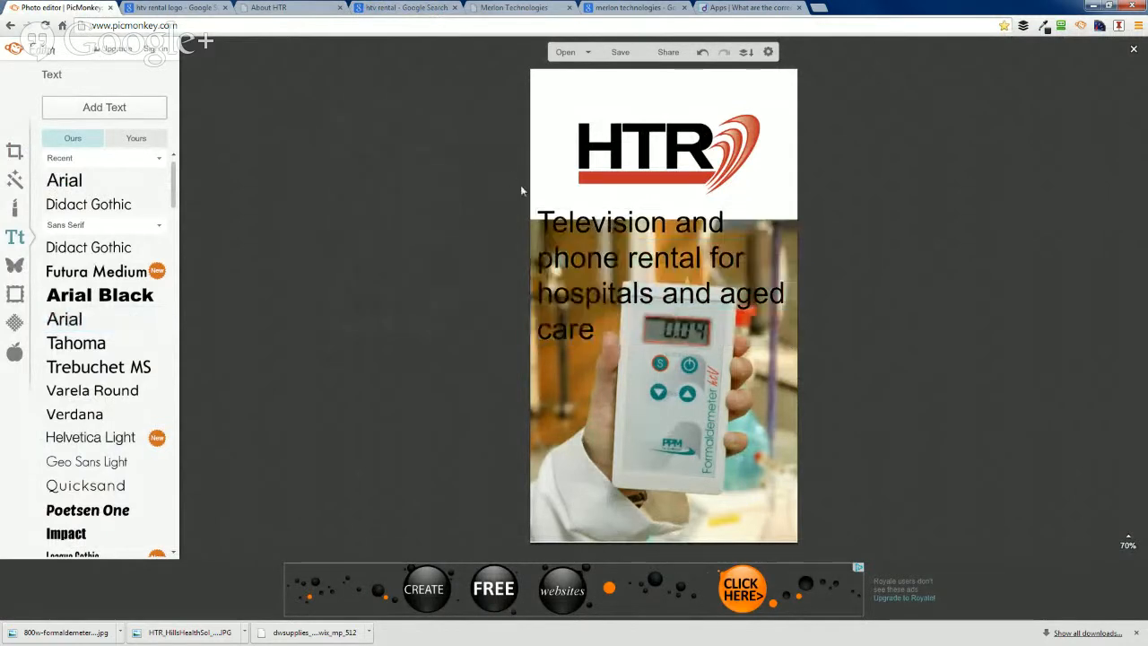
click(612, 275)
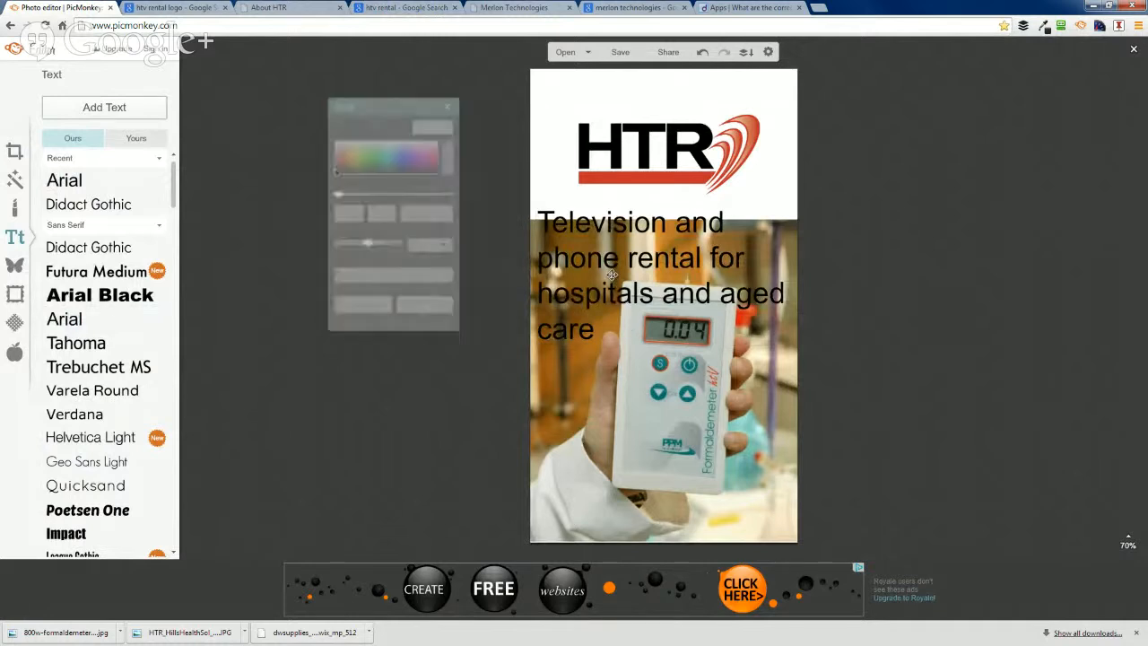
click(716, 209)
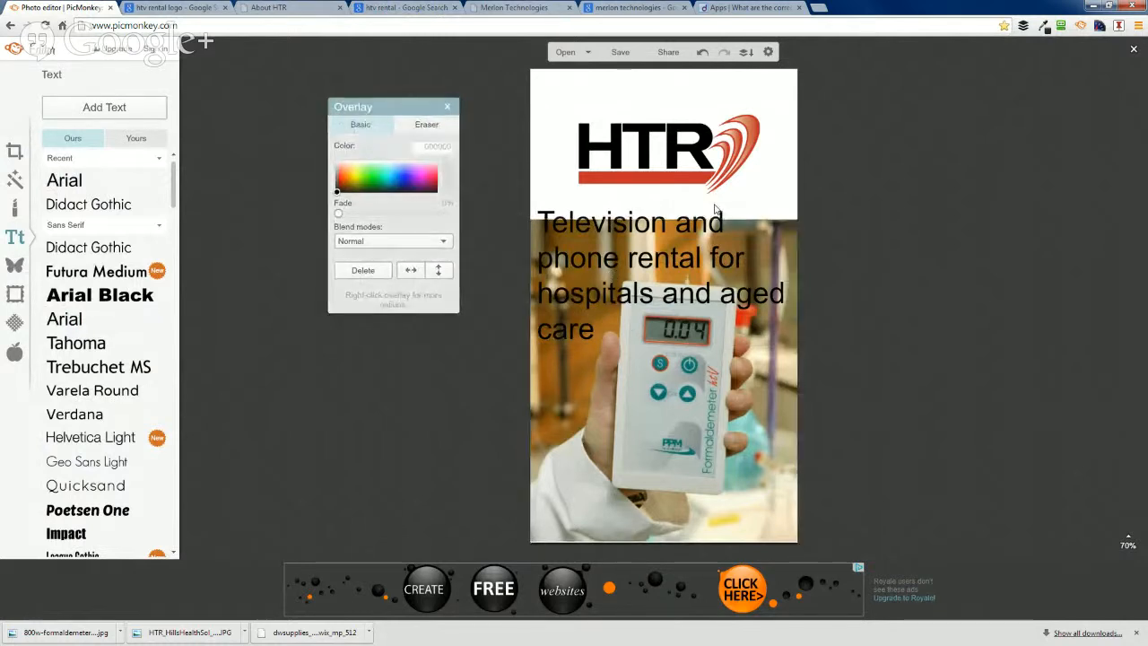
click(723, 218)
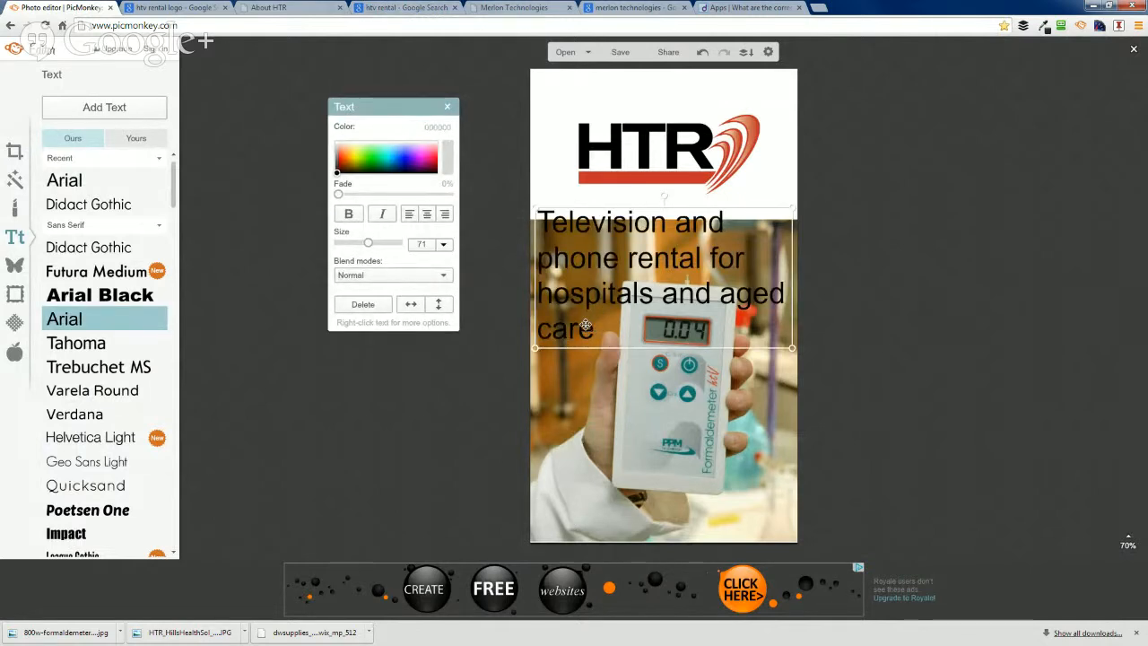
click(608, 219)
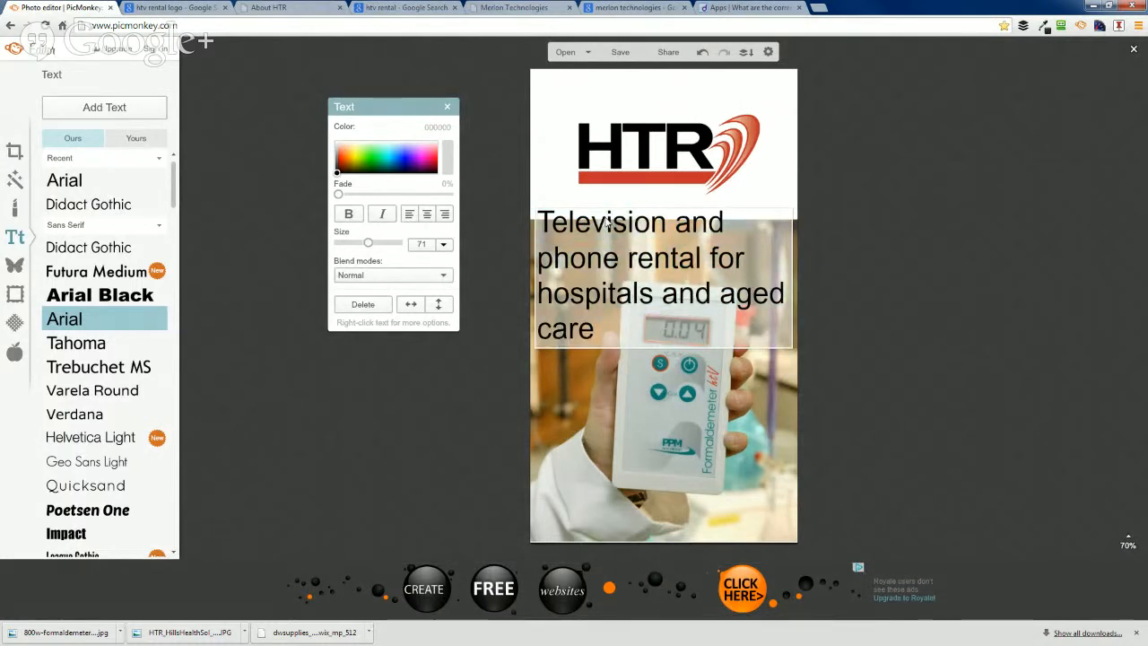
triple_click(607, 221)
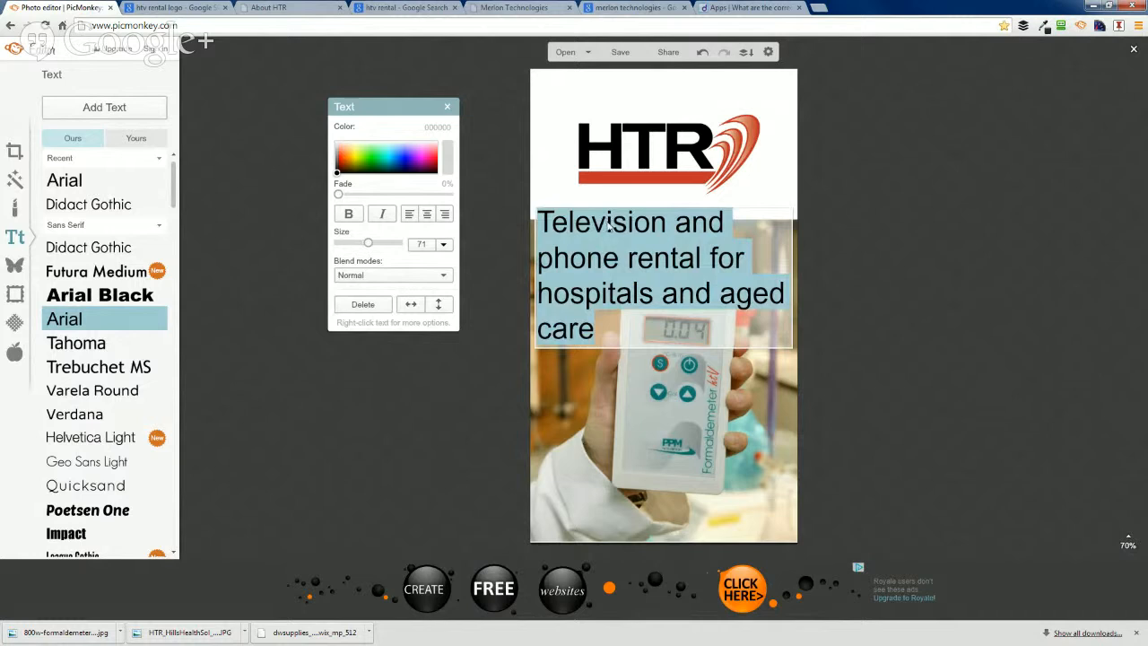
click(357, 244)
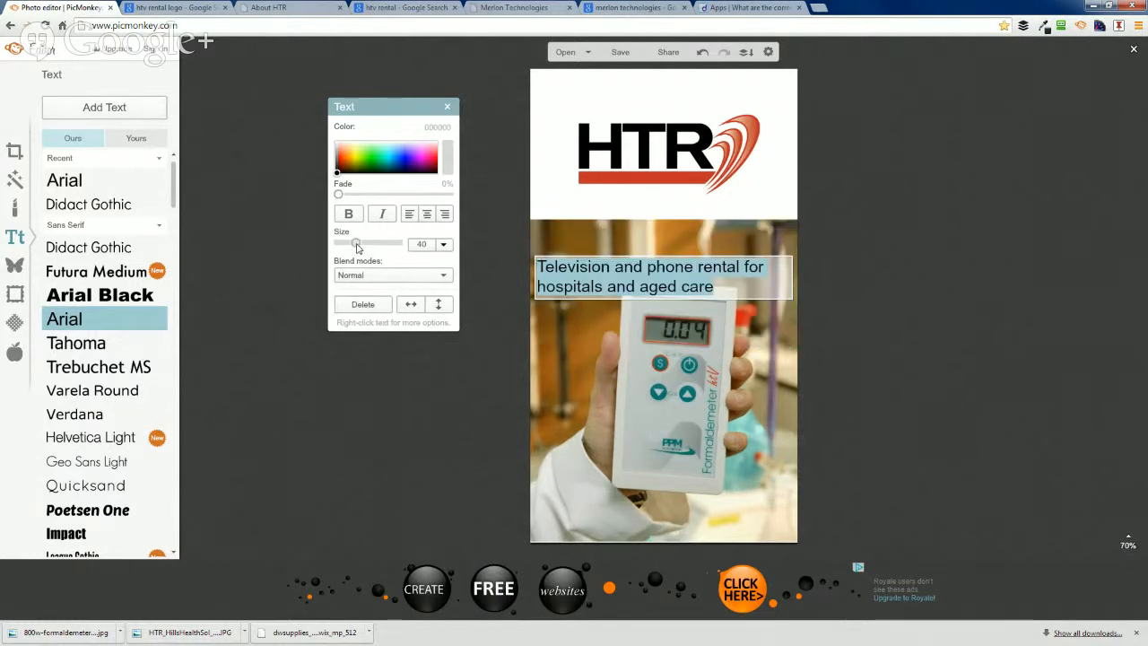
drag(357, 245, 354, 247)
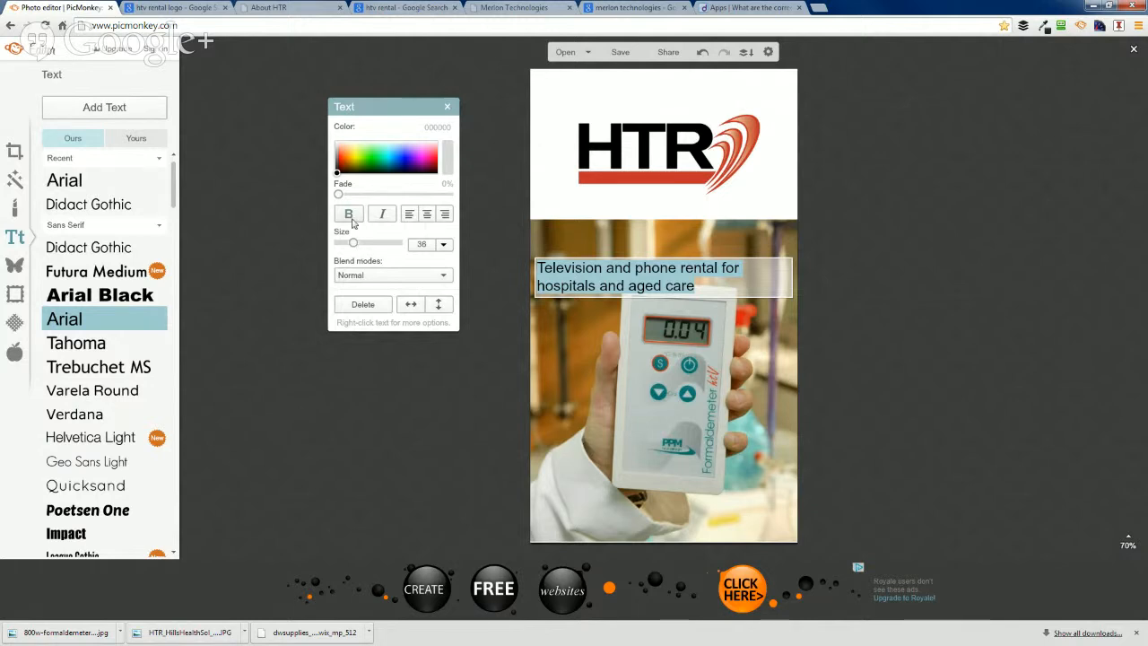
click(832, 288)
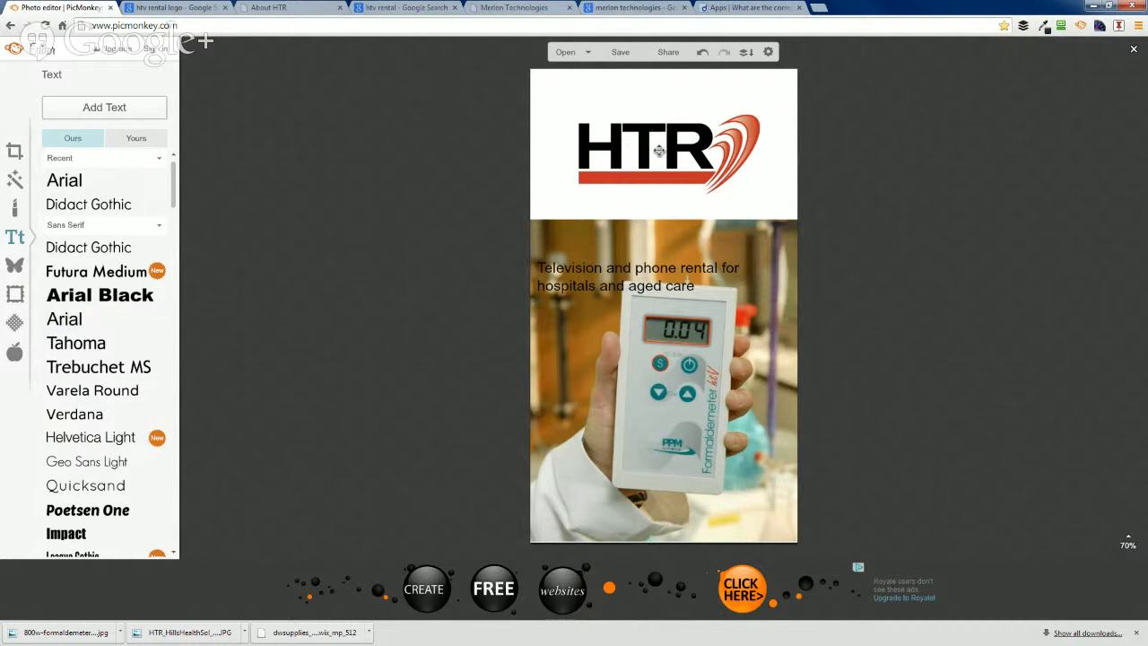
Raise the HTR logo in the white band and move the caption into the space between the logo and the photo
drag(658, 151, 658, 127)
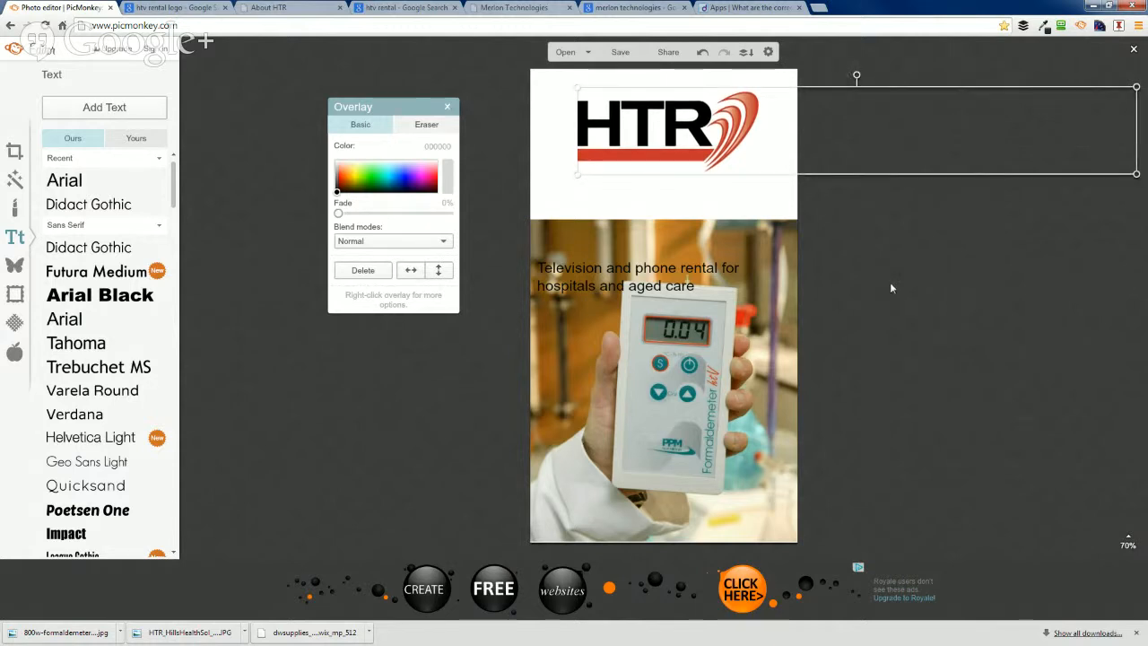
click(569, 277)
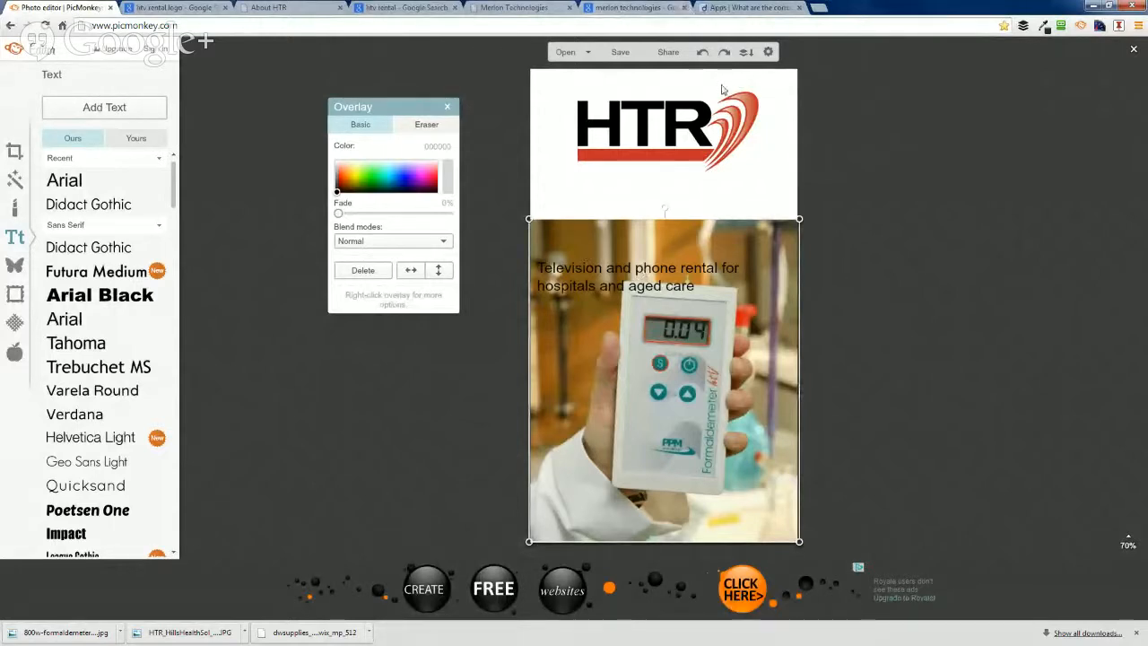
click(958, 403)
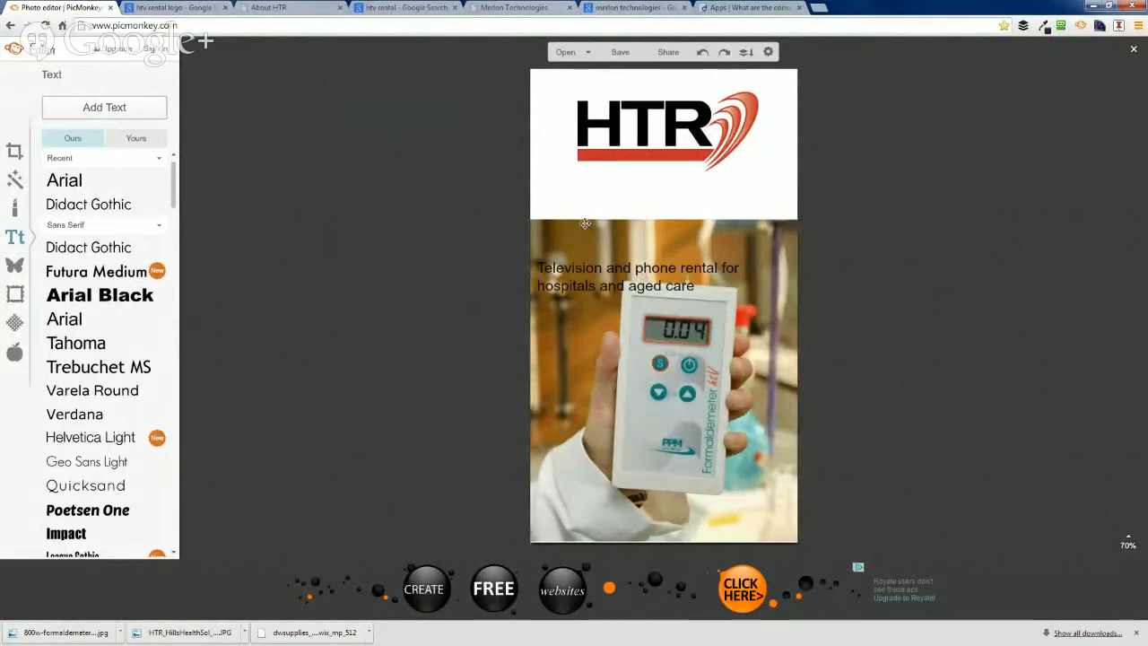
click(592, 272)
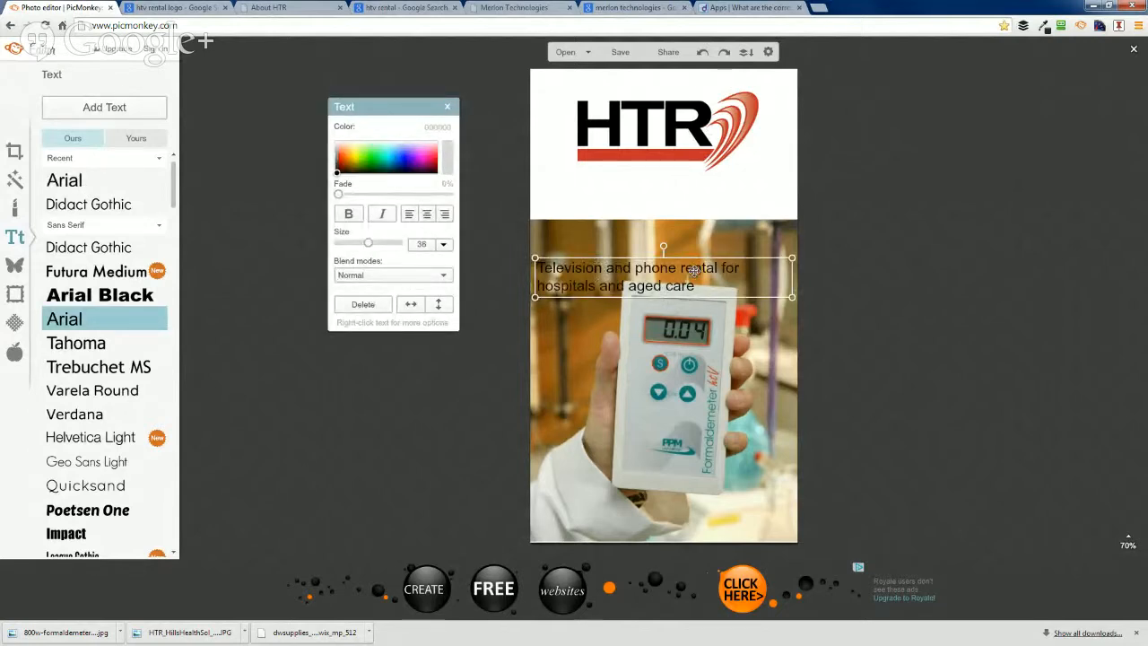
drag(693, 271, 715, 186)
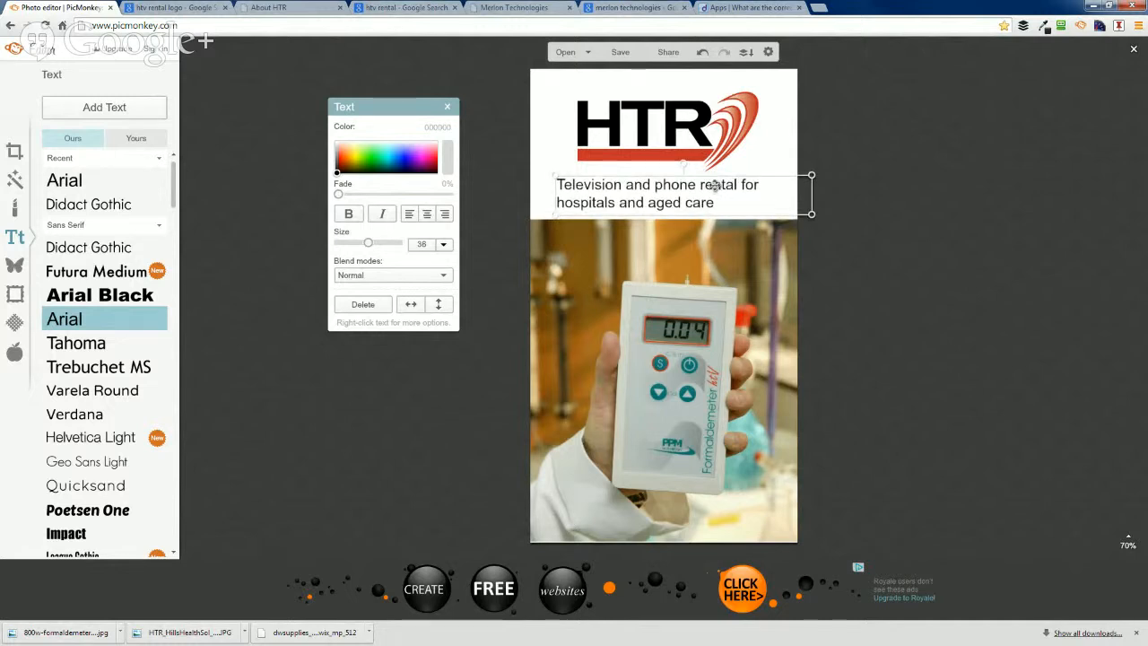
Scale the caption down to size 32 and nudge it slightly up and left beneath the HTR logo
double_click(715, 187)
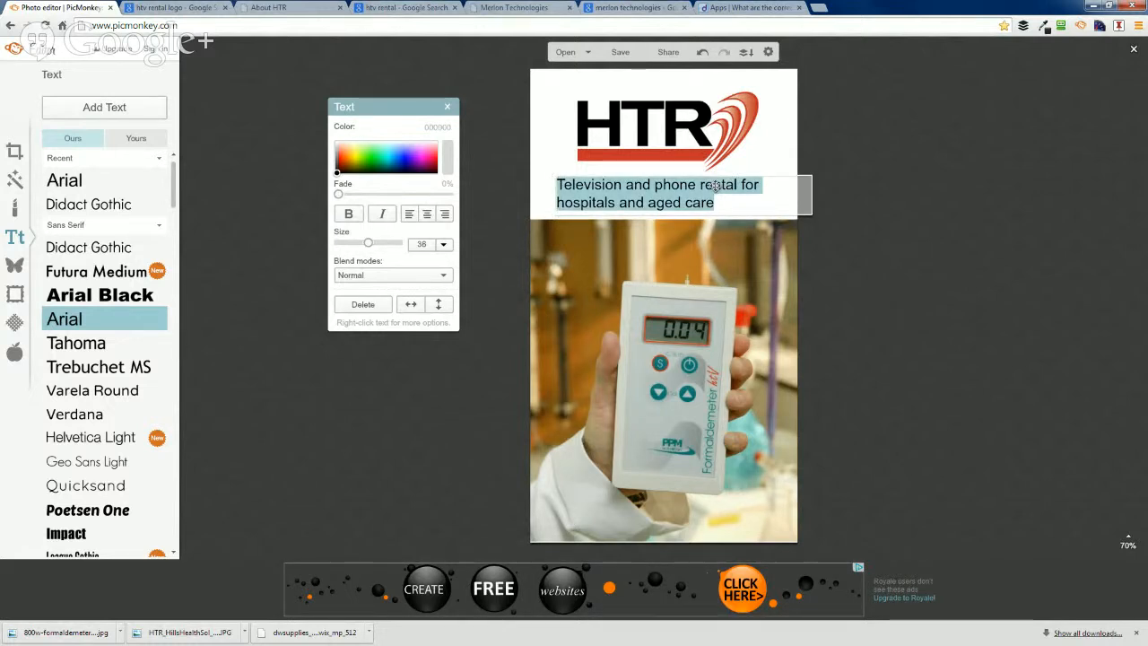
click(782, 179)
drag(784, 183, 783, 187)
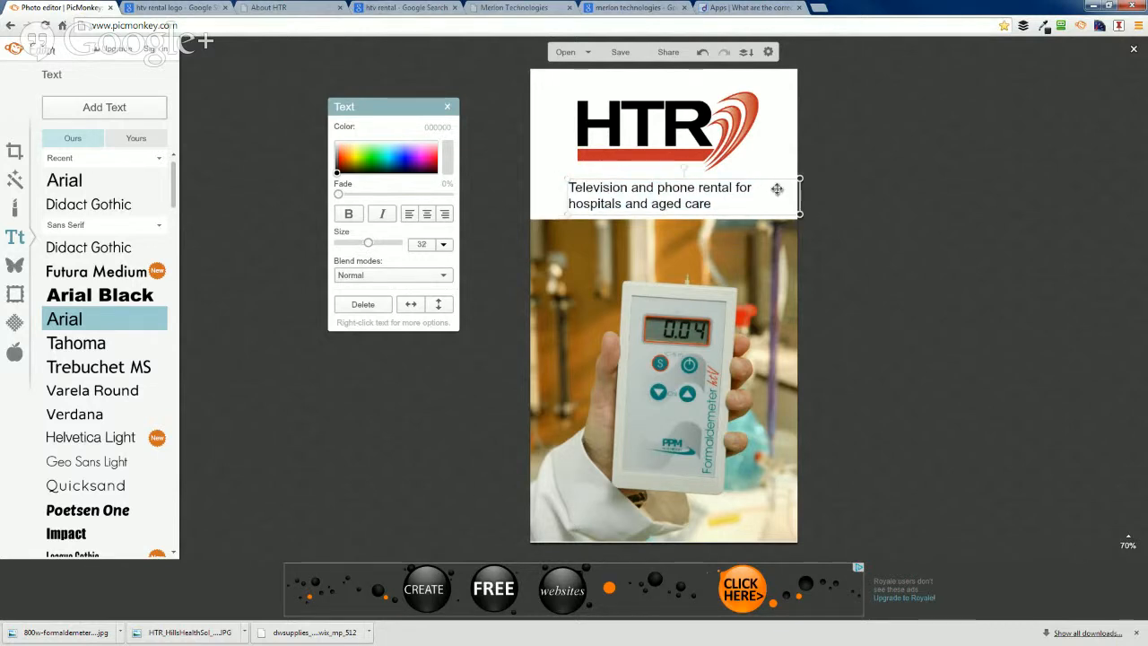
key(Up)
key(Up)
key(Up)
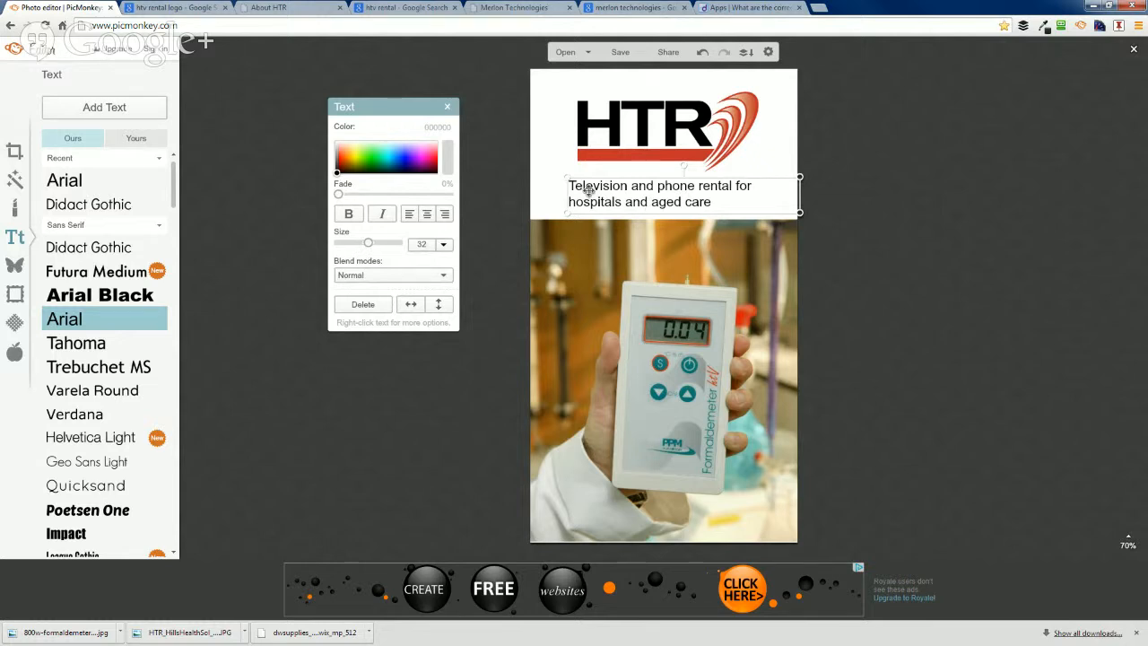
click(542, 198)
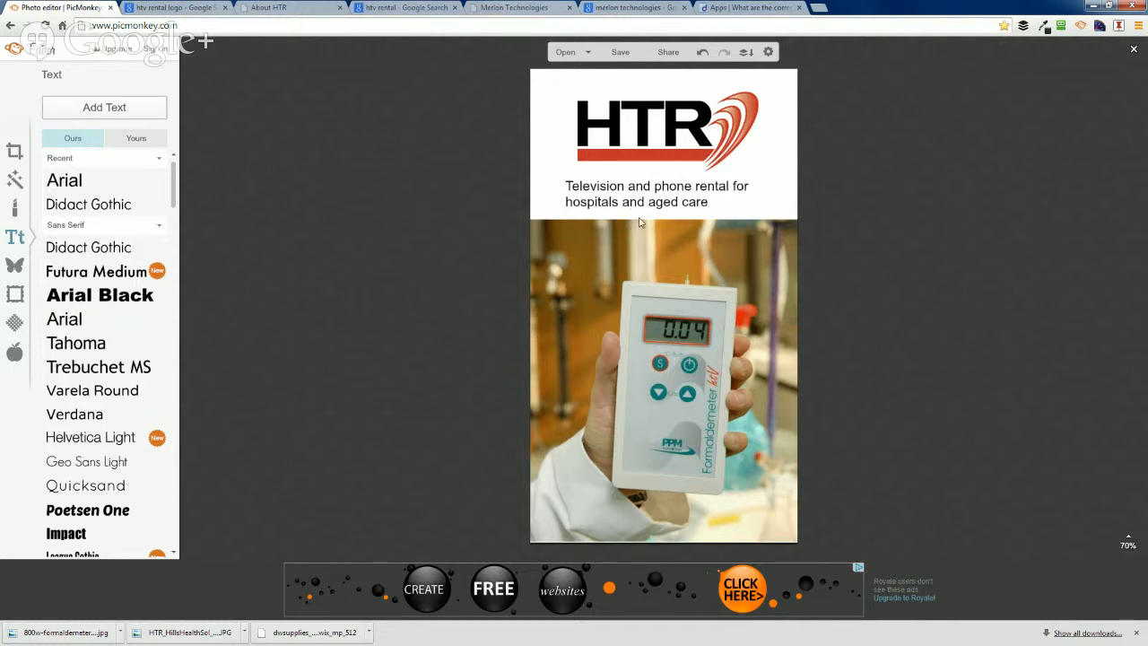
Widen the caption's text box to the left so that "hospitals" fits on the first line, and deselect it
click(587, 195)
drag(563, 191, 547, 192)
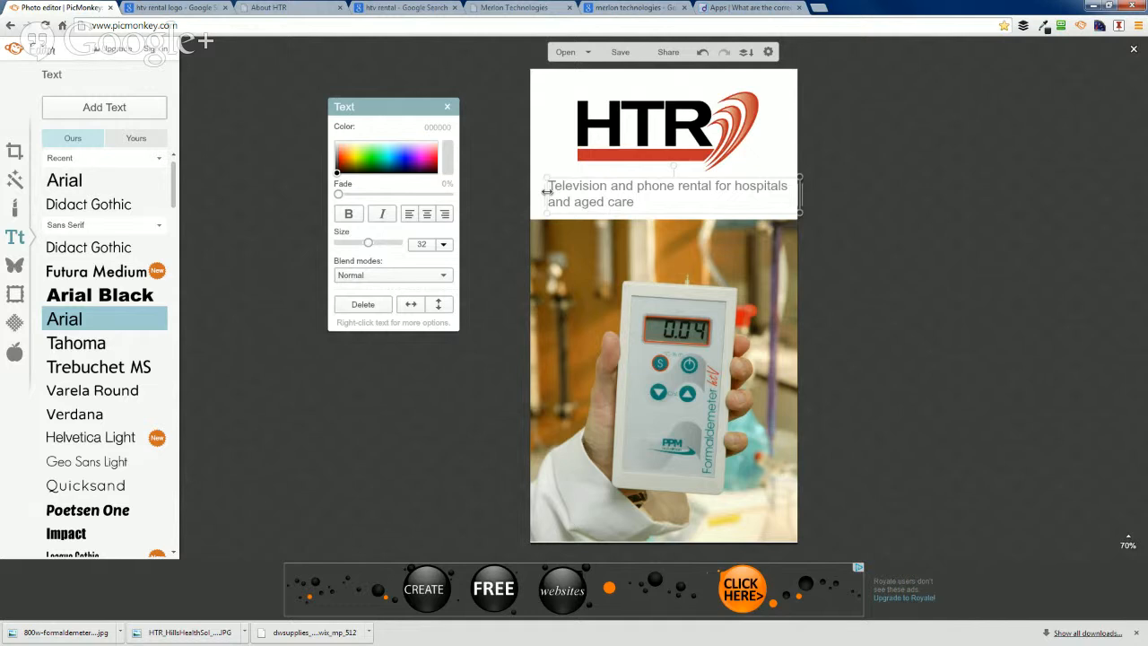
drag(546, 192, 544, 191)
click(844, 254)
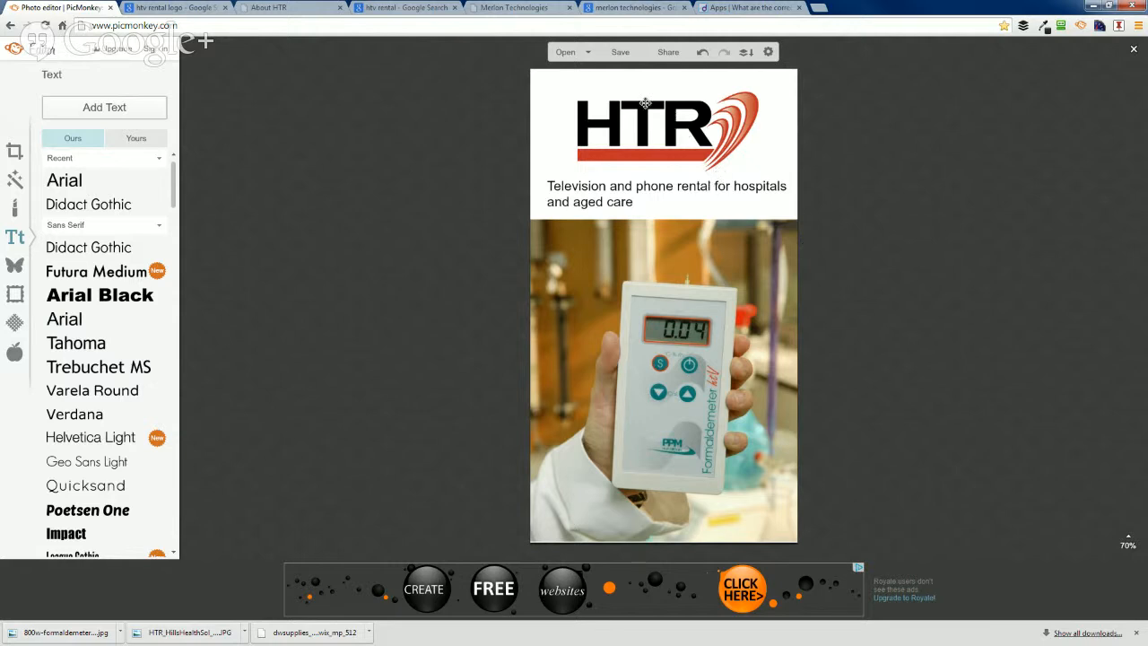
Save the 640 × 1136 design to the Downloads folder in png format under the file name HTVrental
click(620, 54)
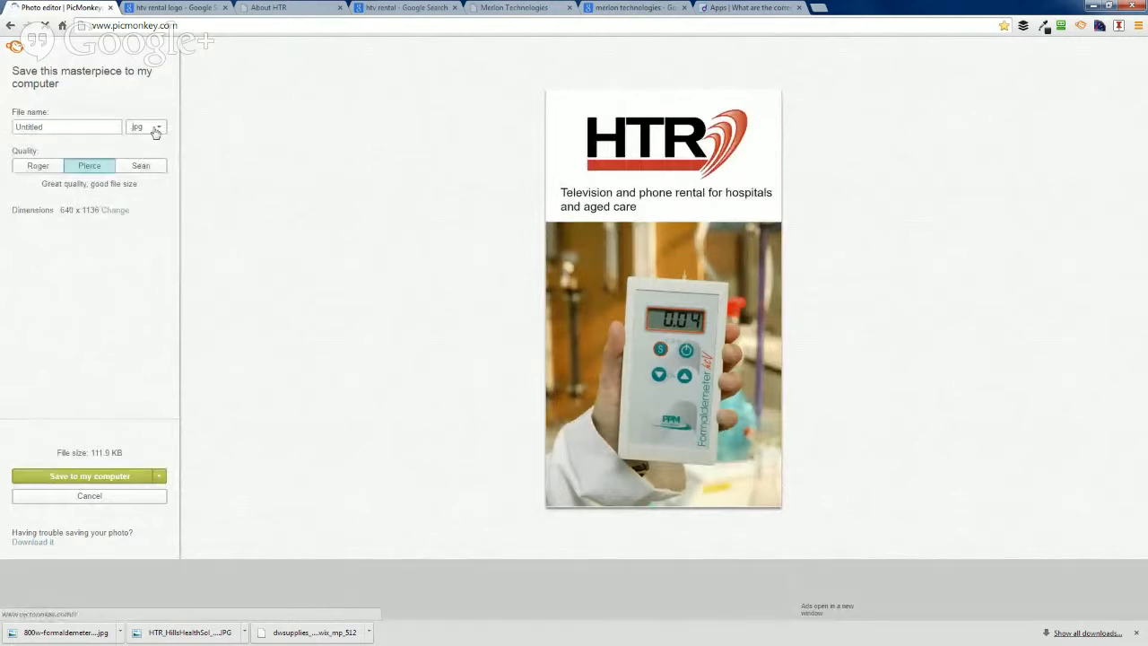
click(154, 131)
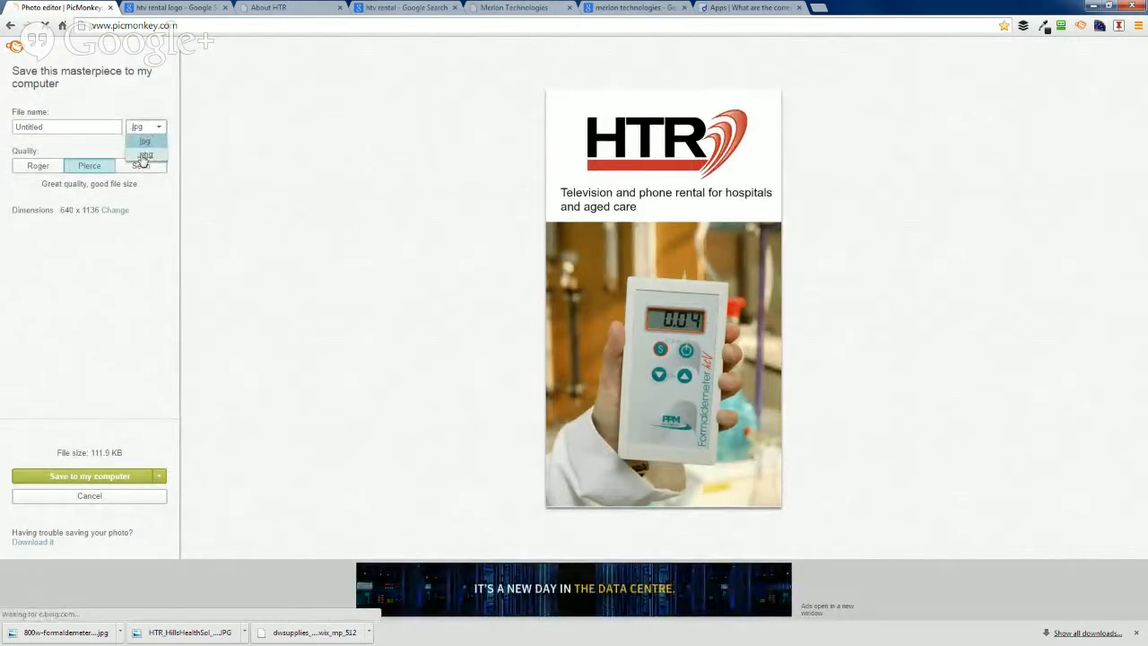
click(145, 155)
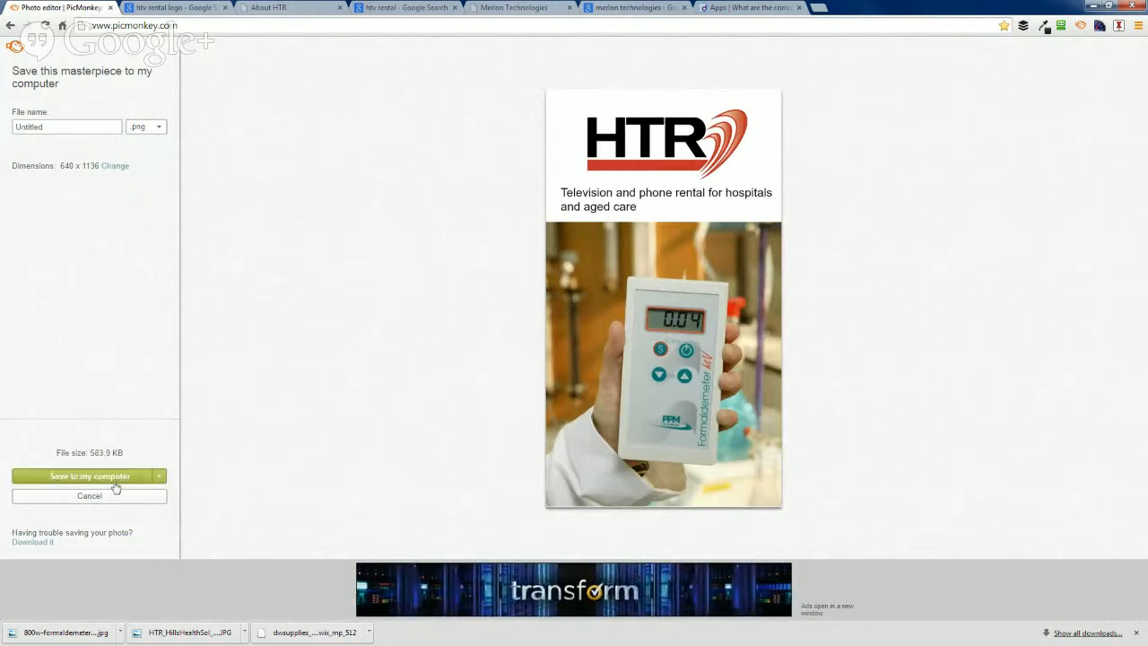
click(110, 476)
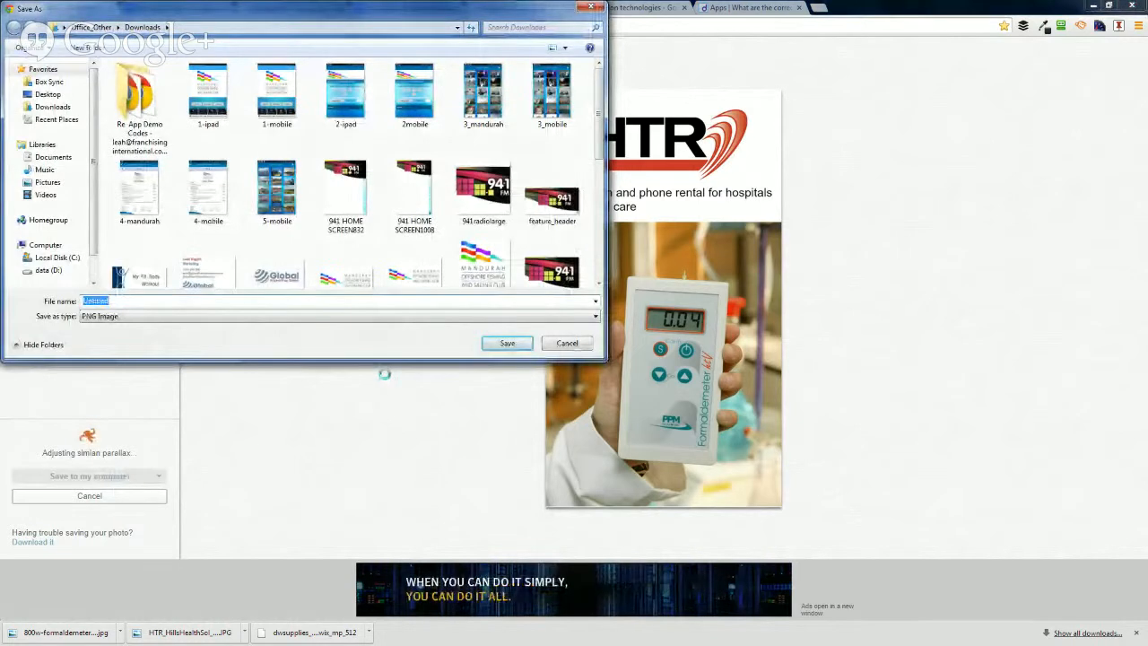
text(HT)
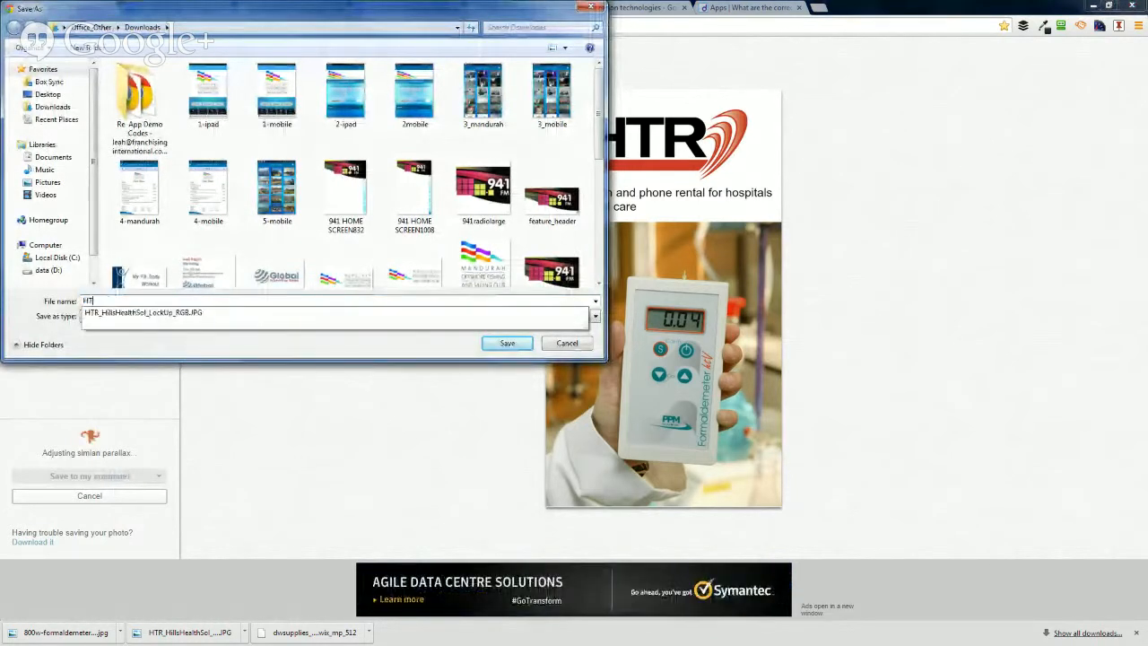
text(Vrental)
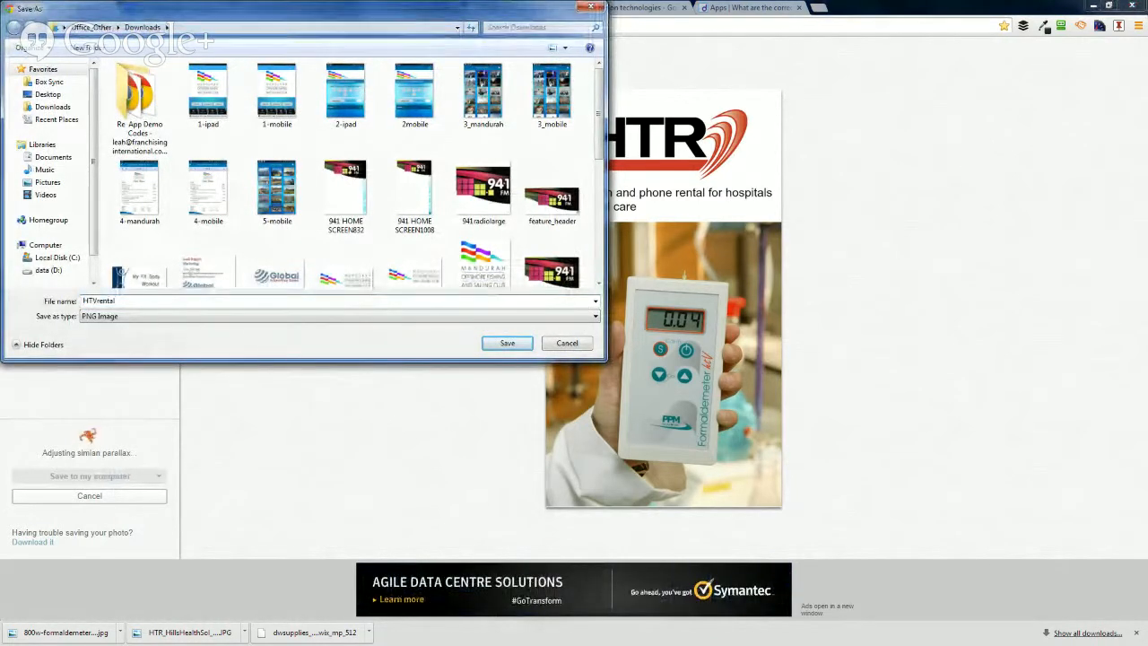
click(508, 342)
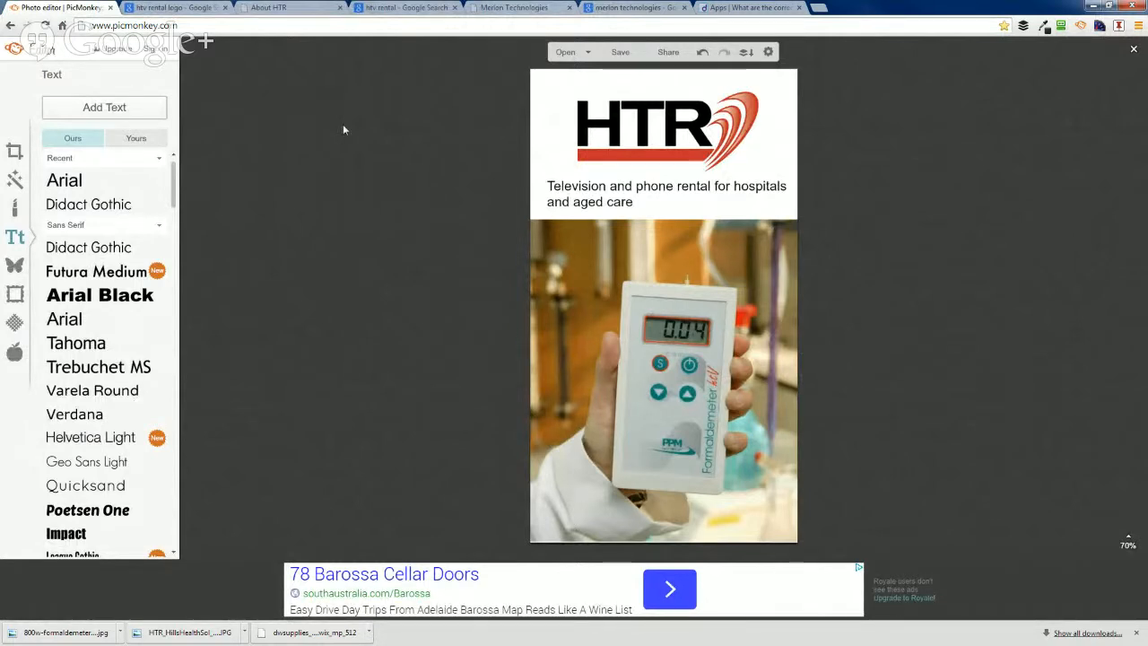
Check the Mobile homescreen image size in the support article on background sizes, and return to the photo editor
click(714, 7)
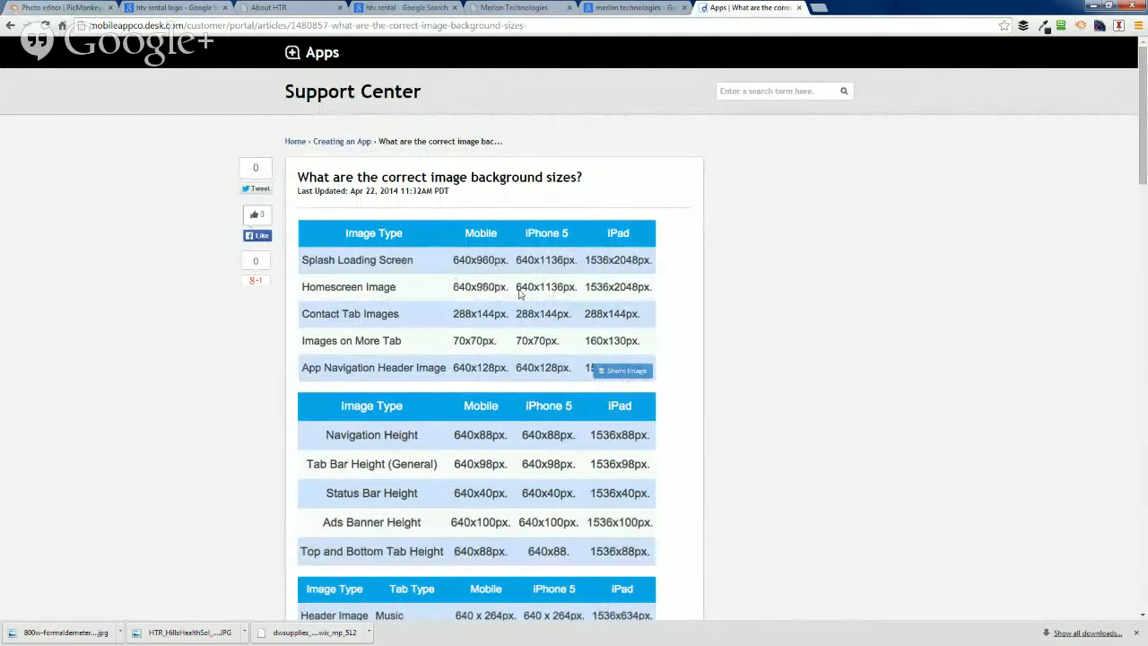
click(77, 7)
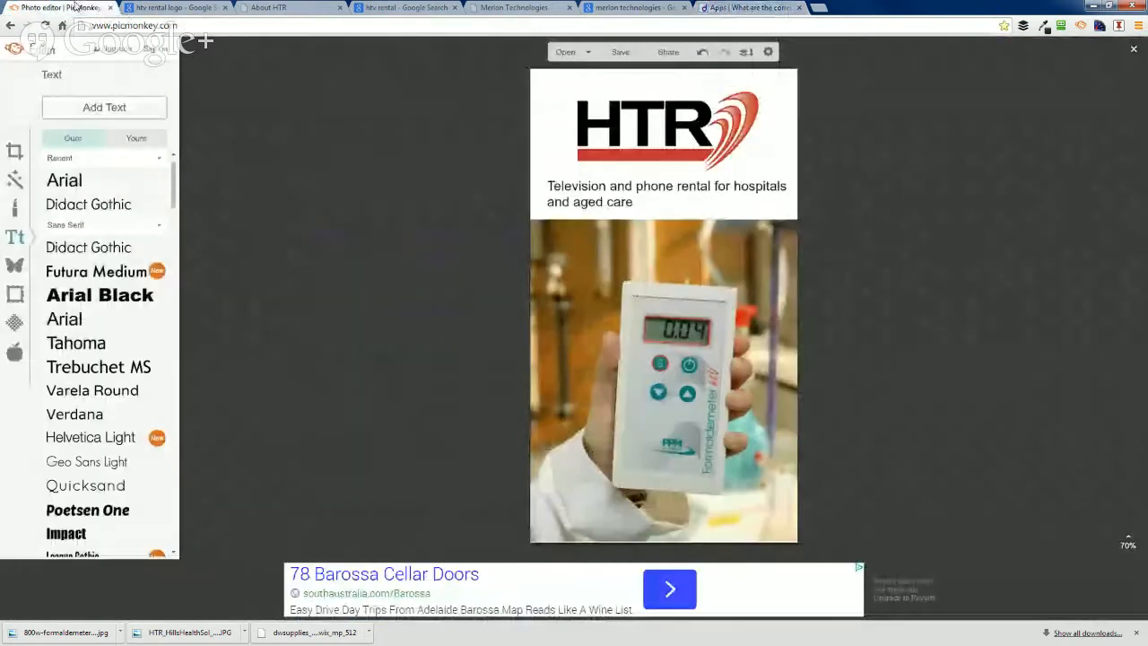
click(14, 152)
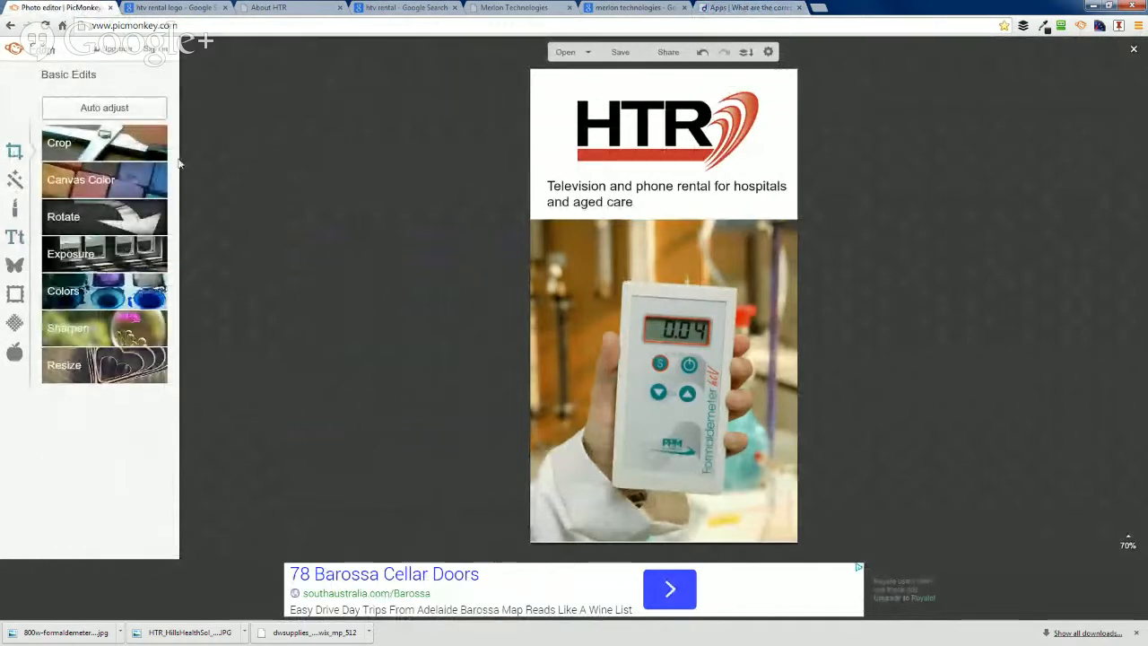
click(103, 370)
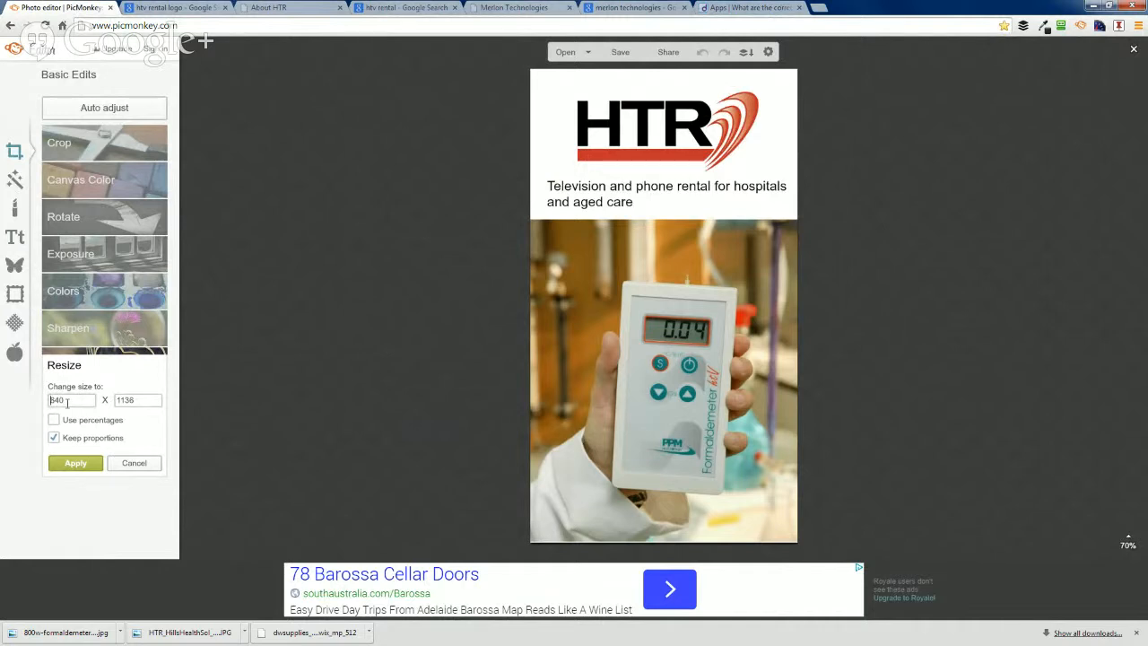
click(134, 463)
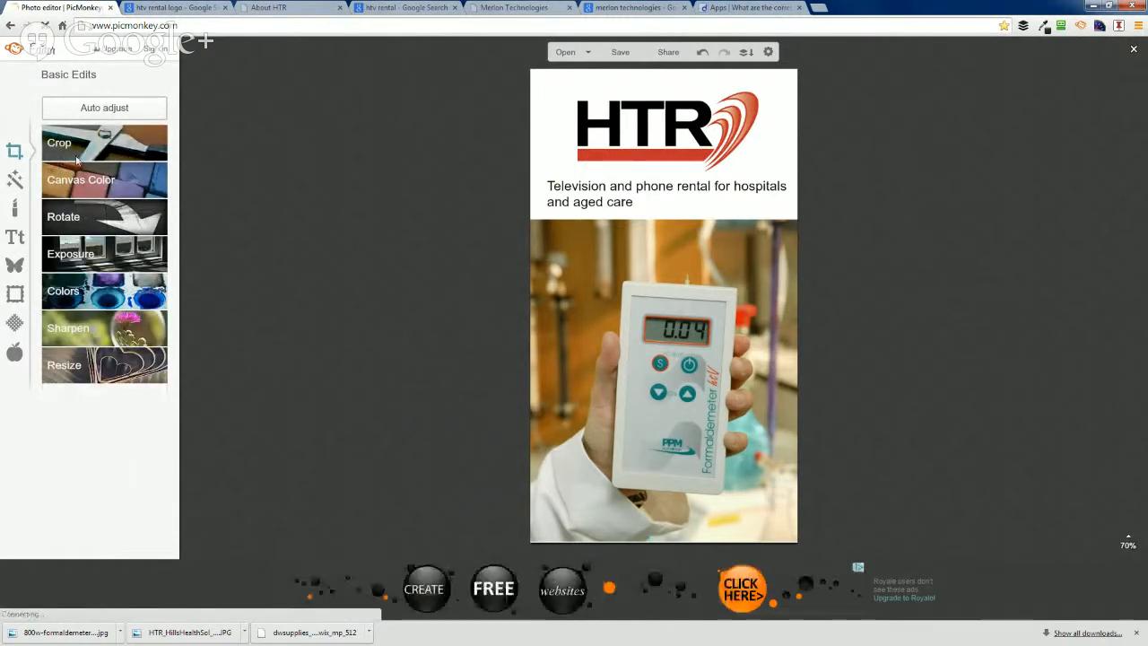
Crop the design to 640 × 960 without scaling, with the crop area moved up to include the whole HTR logo and caption
click(78, 159)
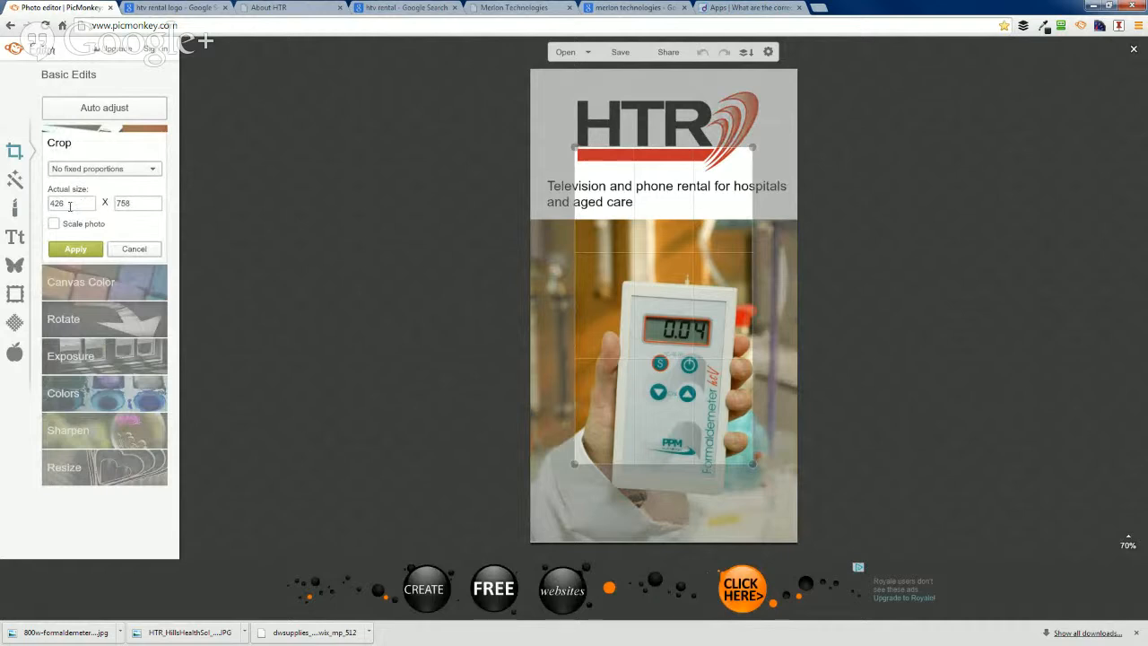
drag(71, 203, 45, 204)
text(640)
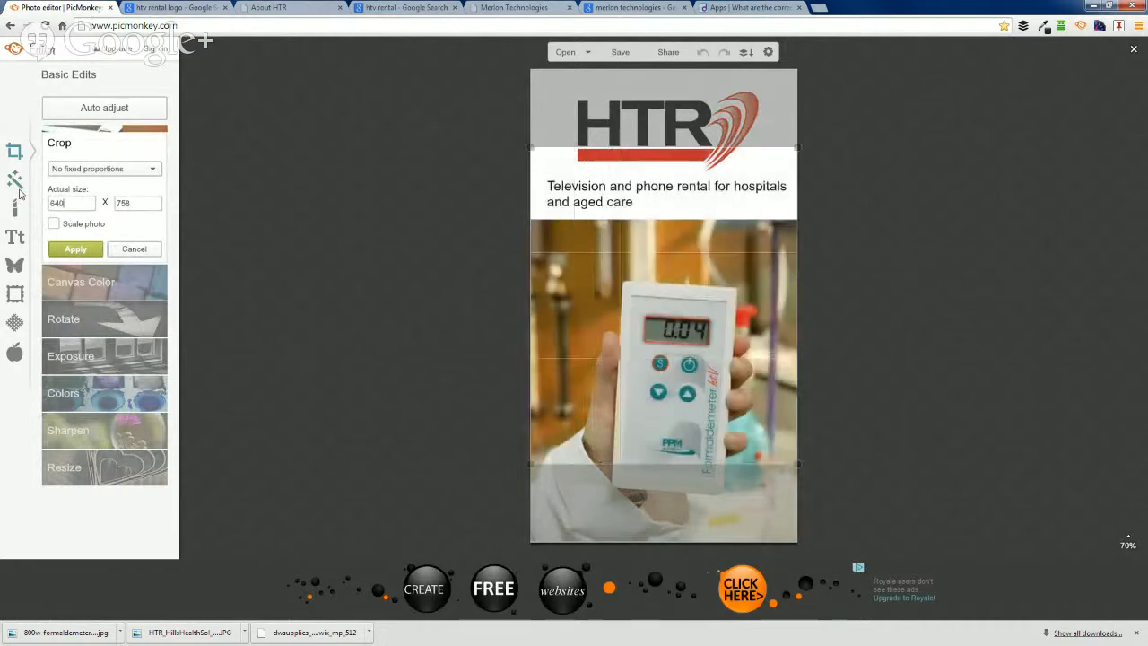
double_click(132, 204)
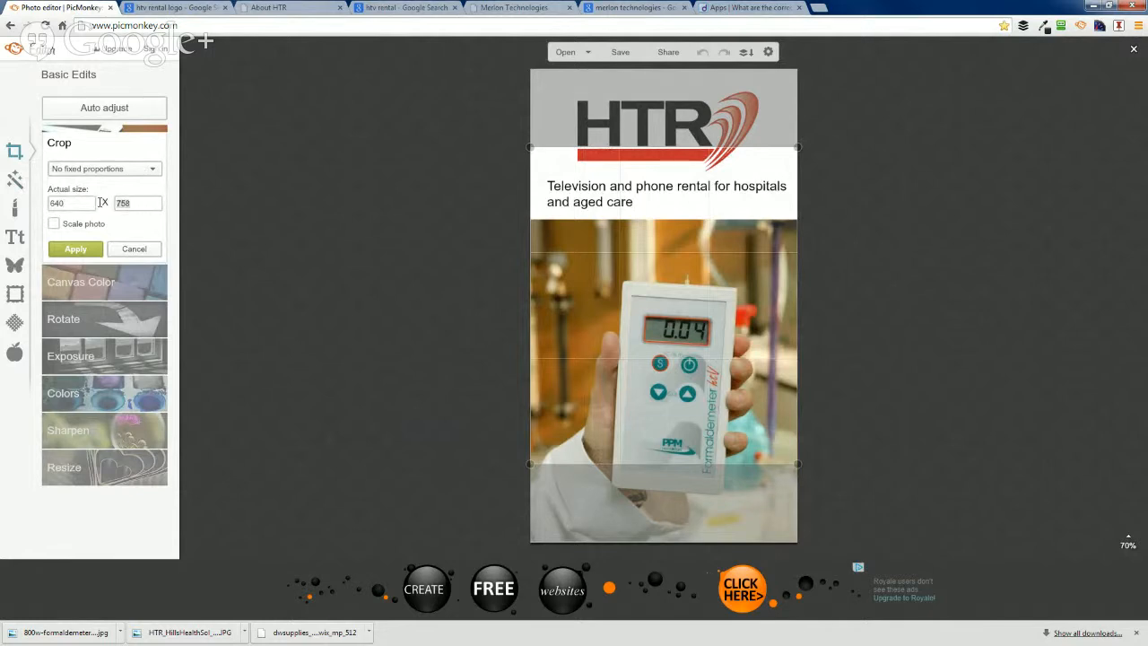
text(96)
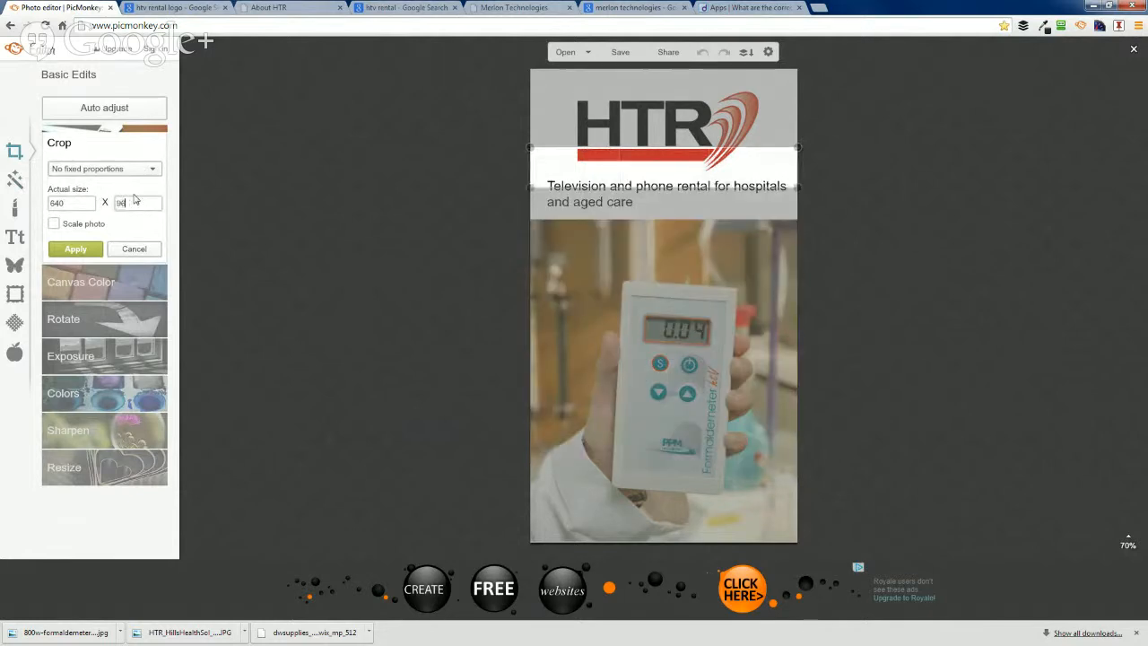
text(0)
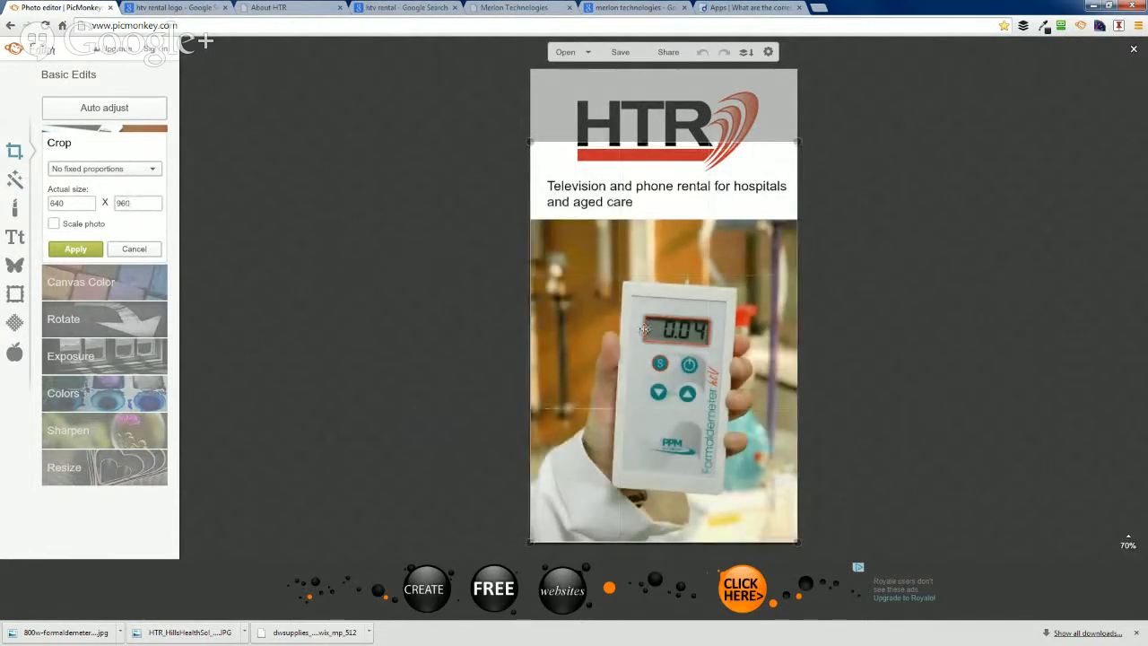
drag(666, 342, 652, 281)
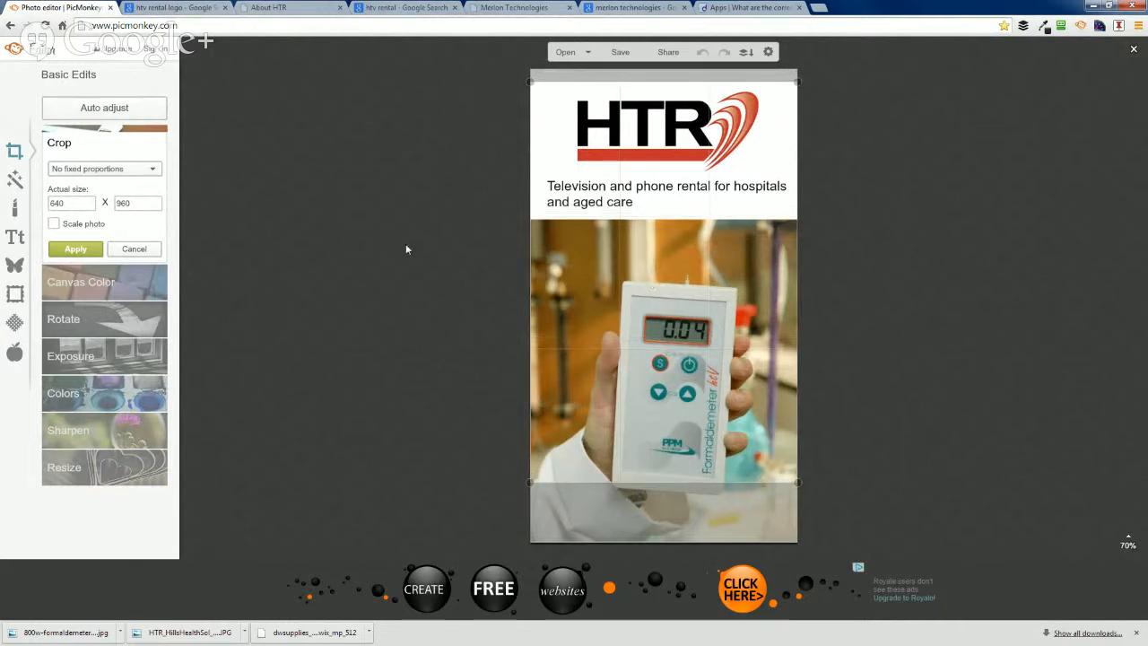
click(78, 250)
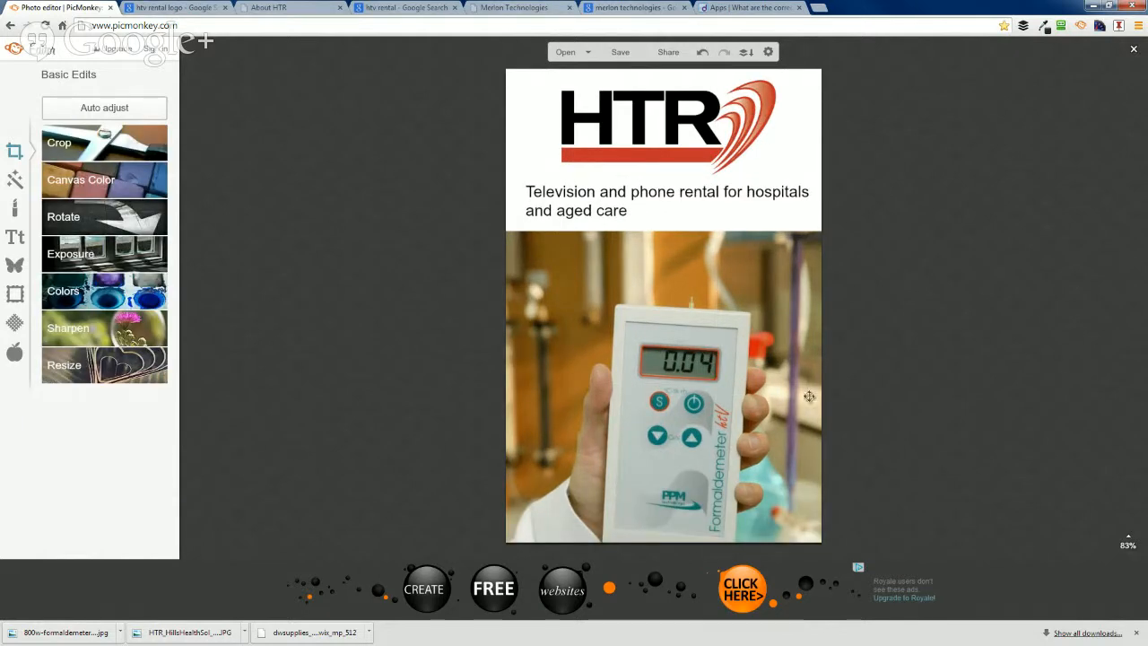
Try shrinking the Formaldemeter photo to fit entirely below the caption, then undo the change and deselect the photo
click(725, 366)
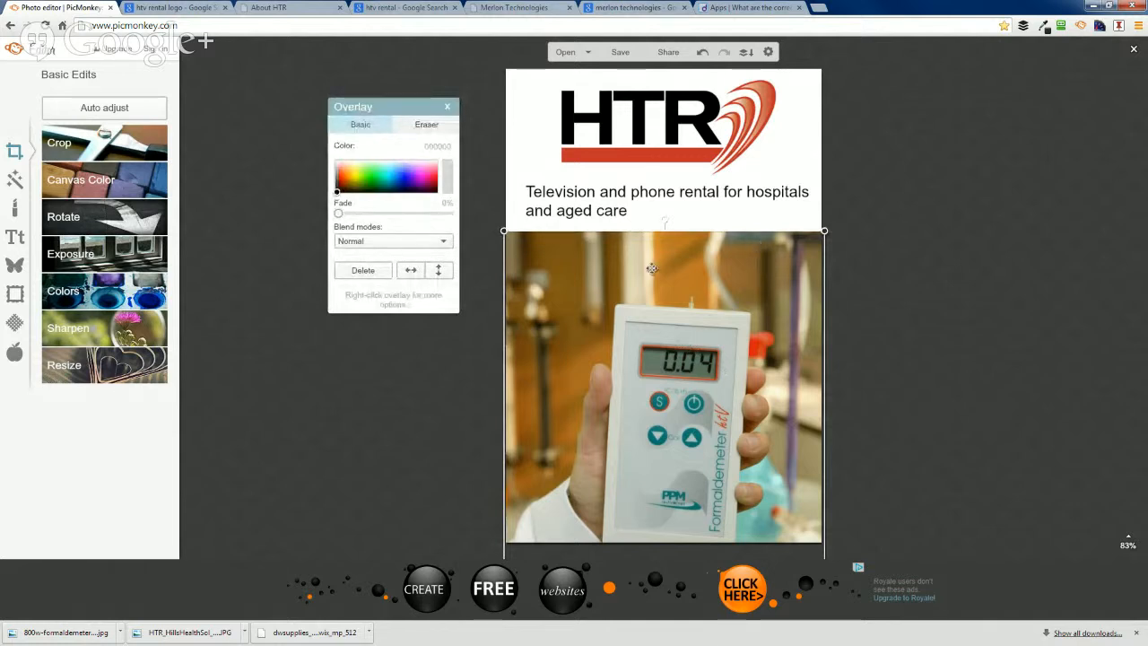
drag(650, 225, 674, 267)
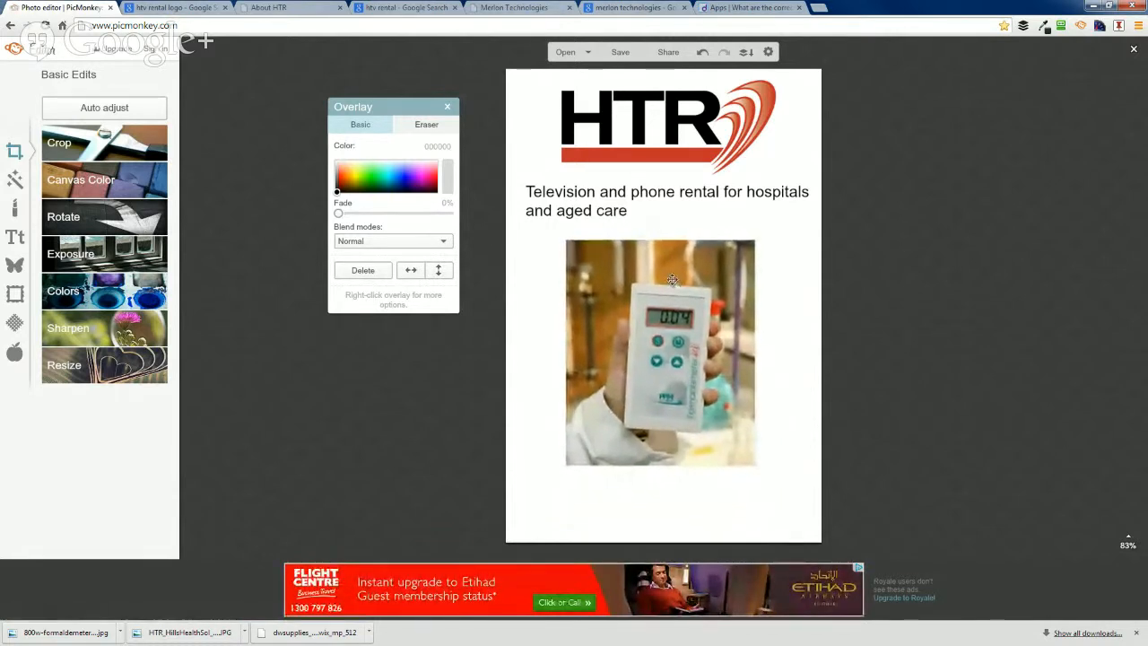
key(ctrl+z)
key(ctrl+z)
click(909, 328)
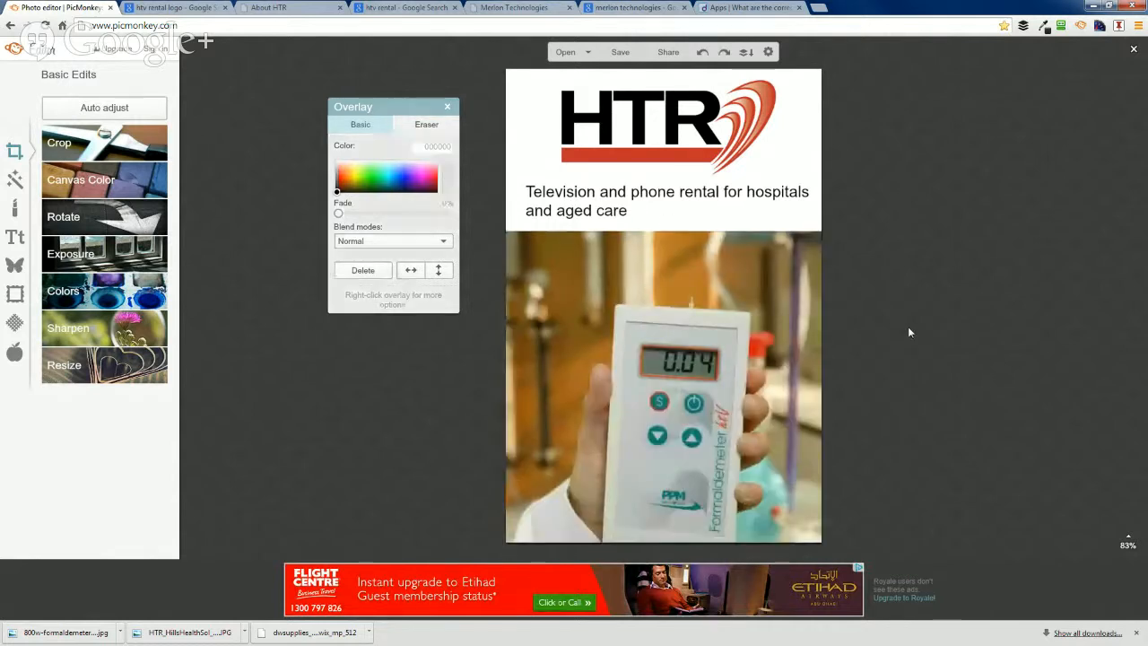
Save the cropped 640 × 960 design to the Downloads folder in png format under the file name mobile_htr
click(621, 52)
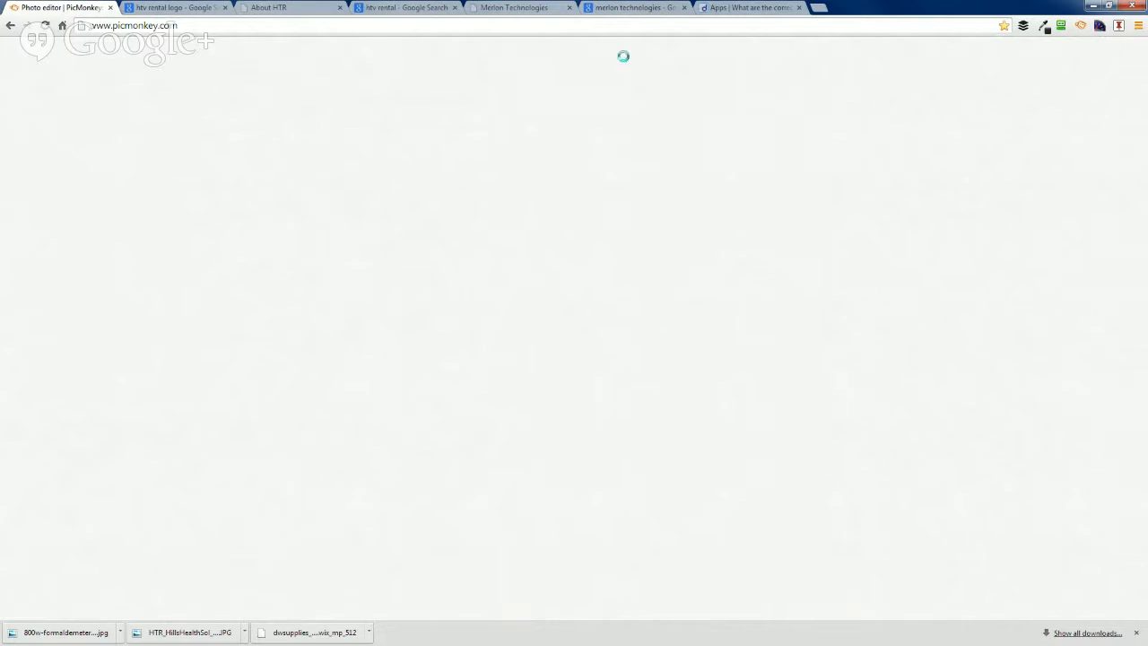
click(148, 127)
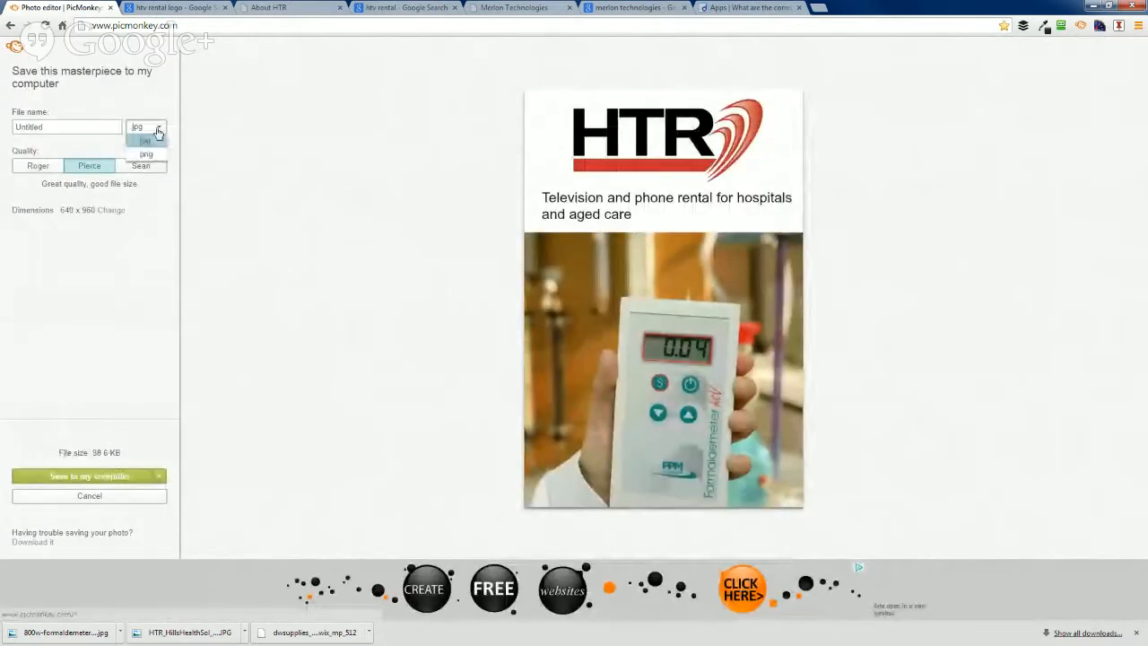
click(155, 153)
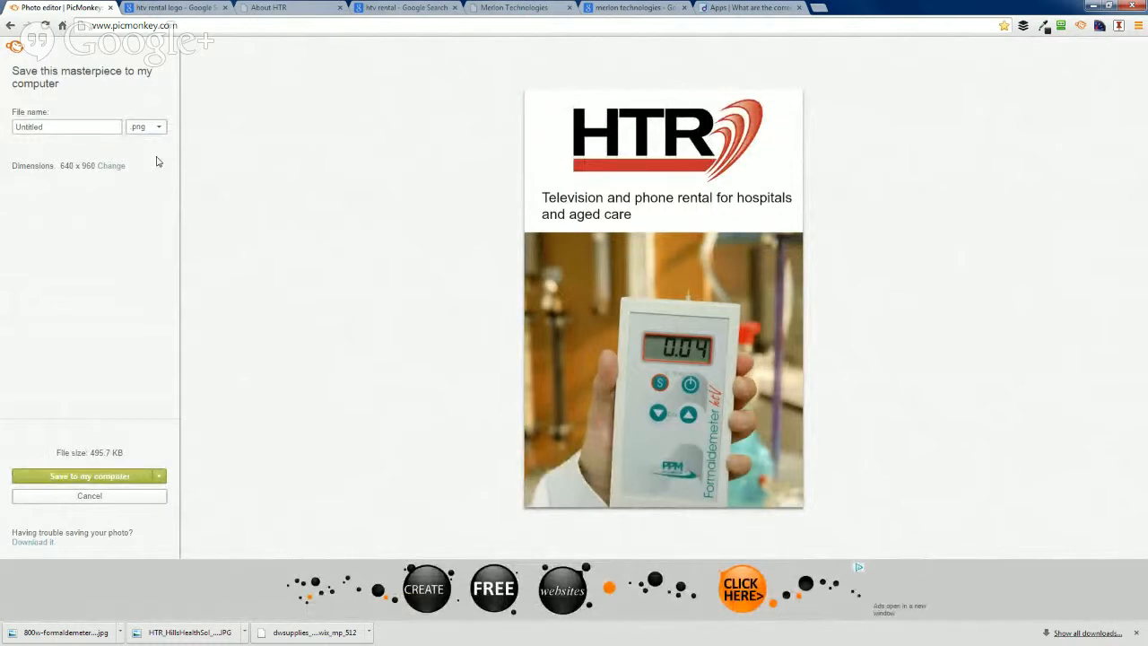
click(105, 476)
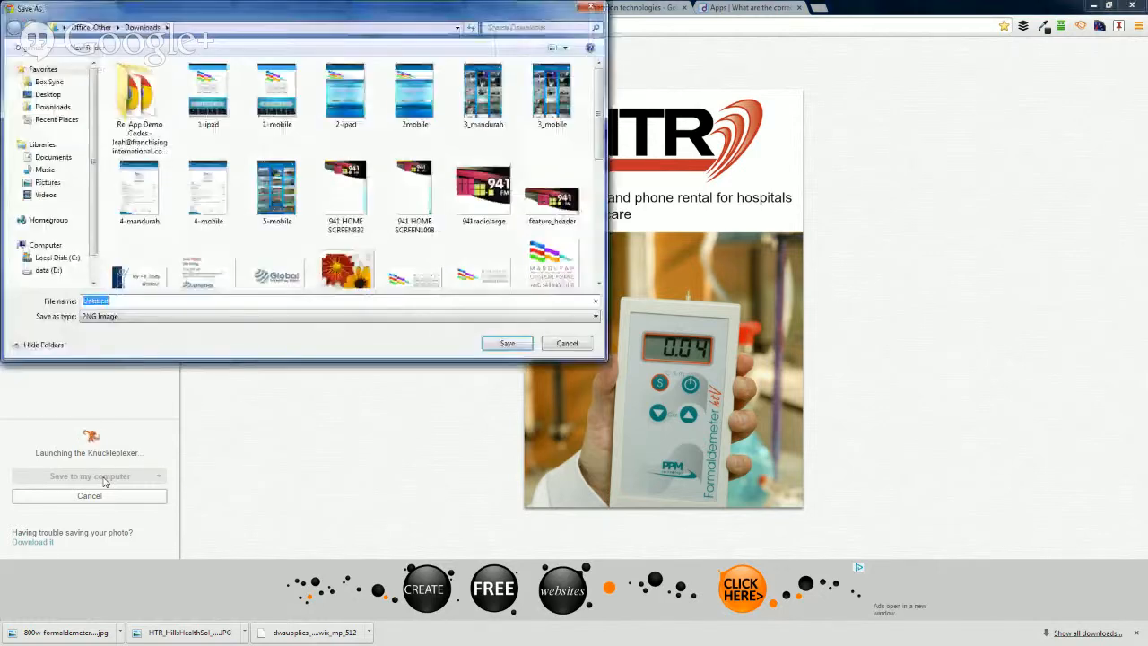
text(mo)
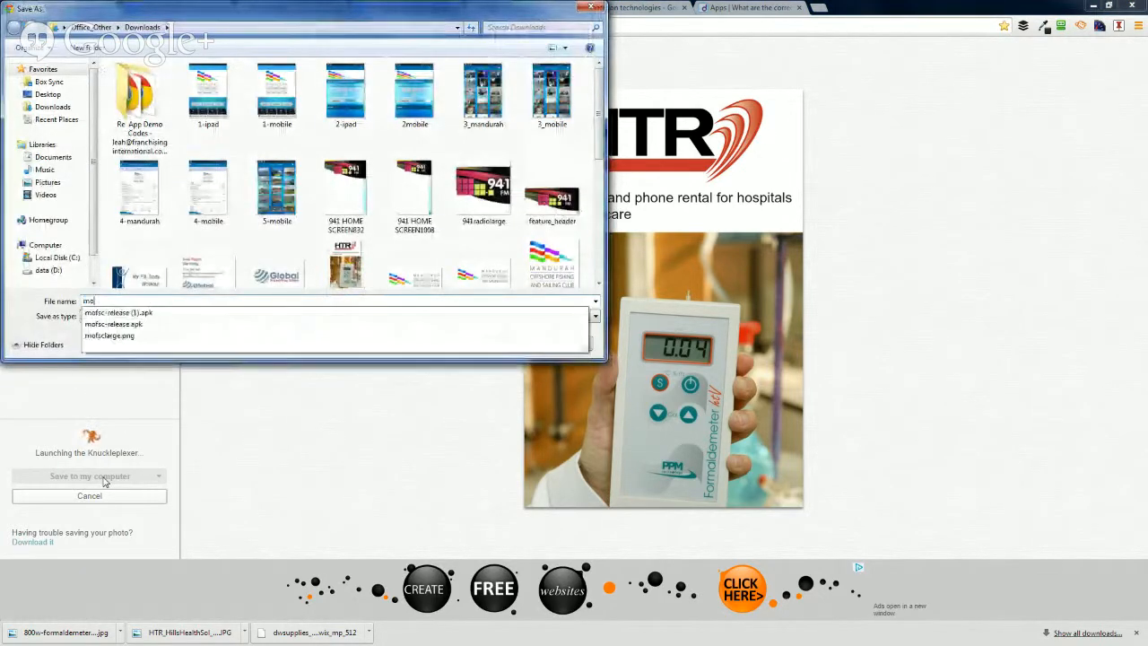
text(bile_htr)
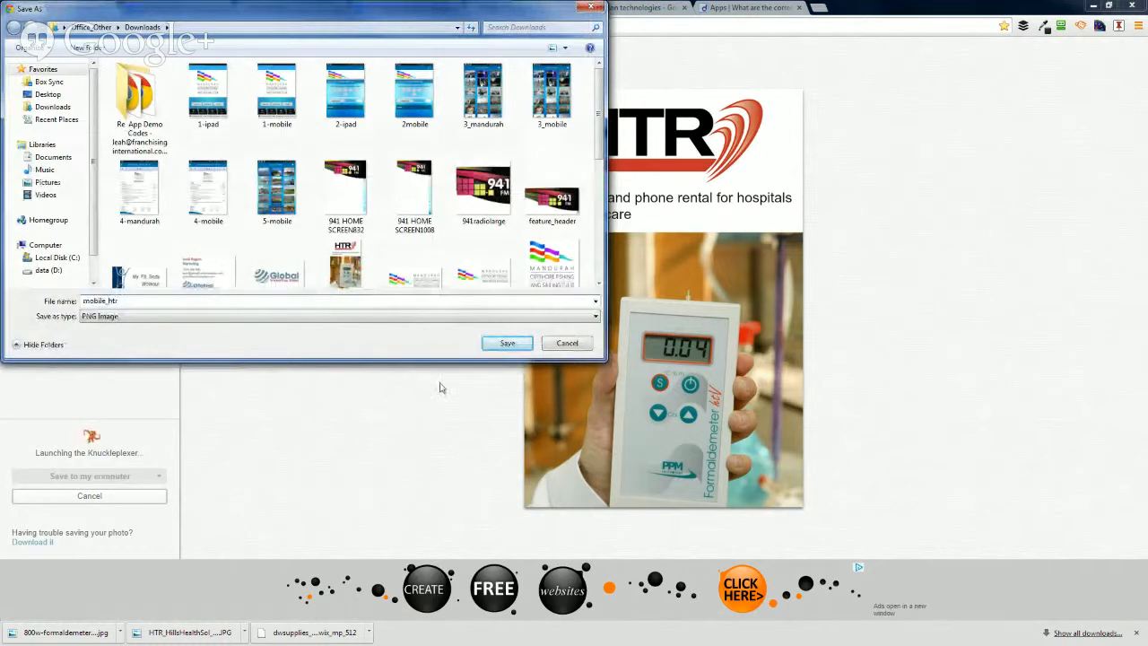
click(507, 343)
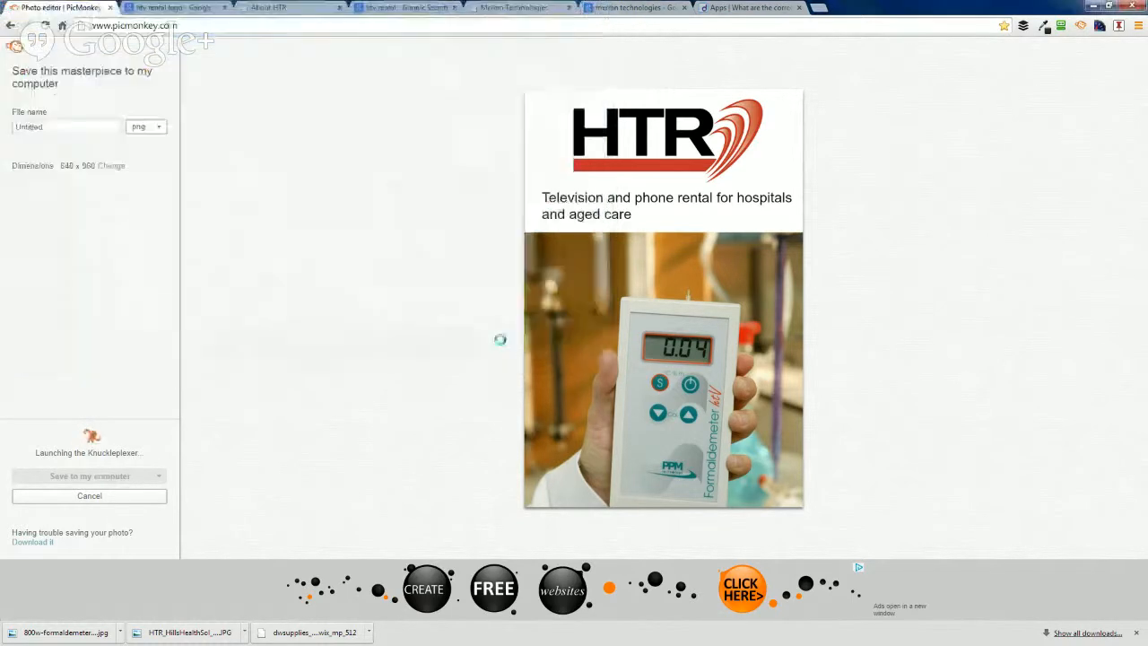